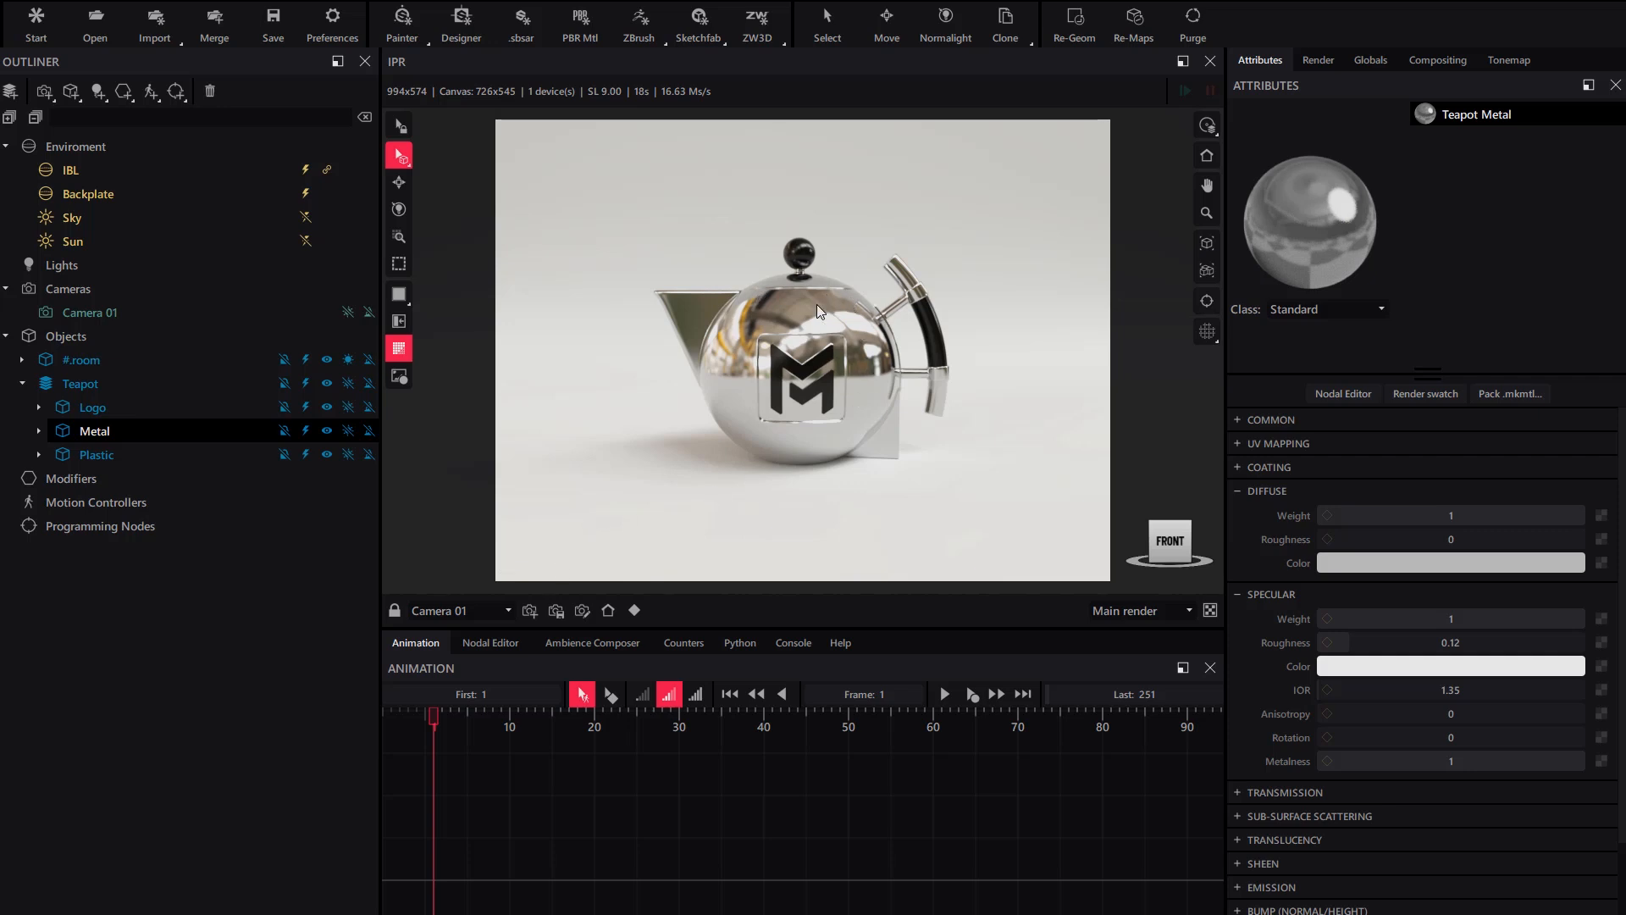
- Select IBL in the Outliner to show boiler_room_4k.exr at 15 kcd/m² and -313.932°
left_click(69, 171)
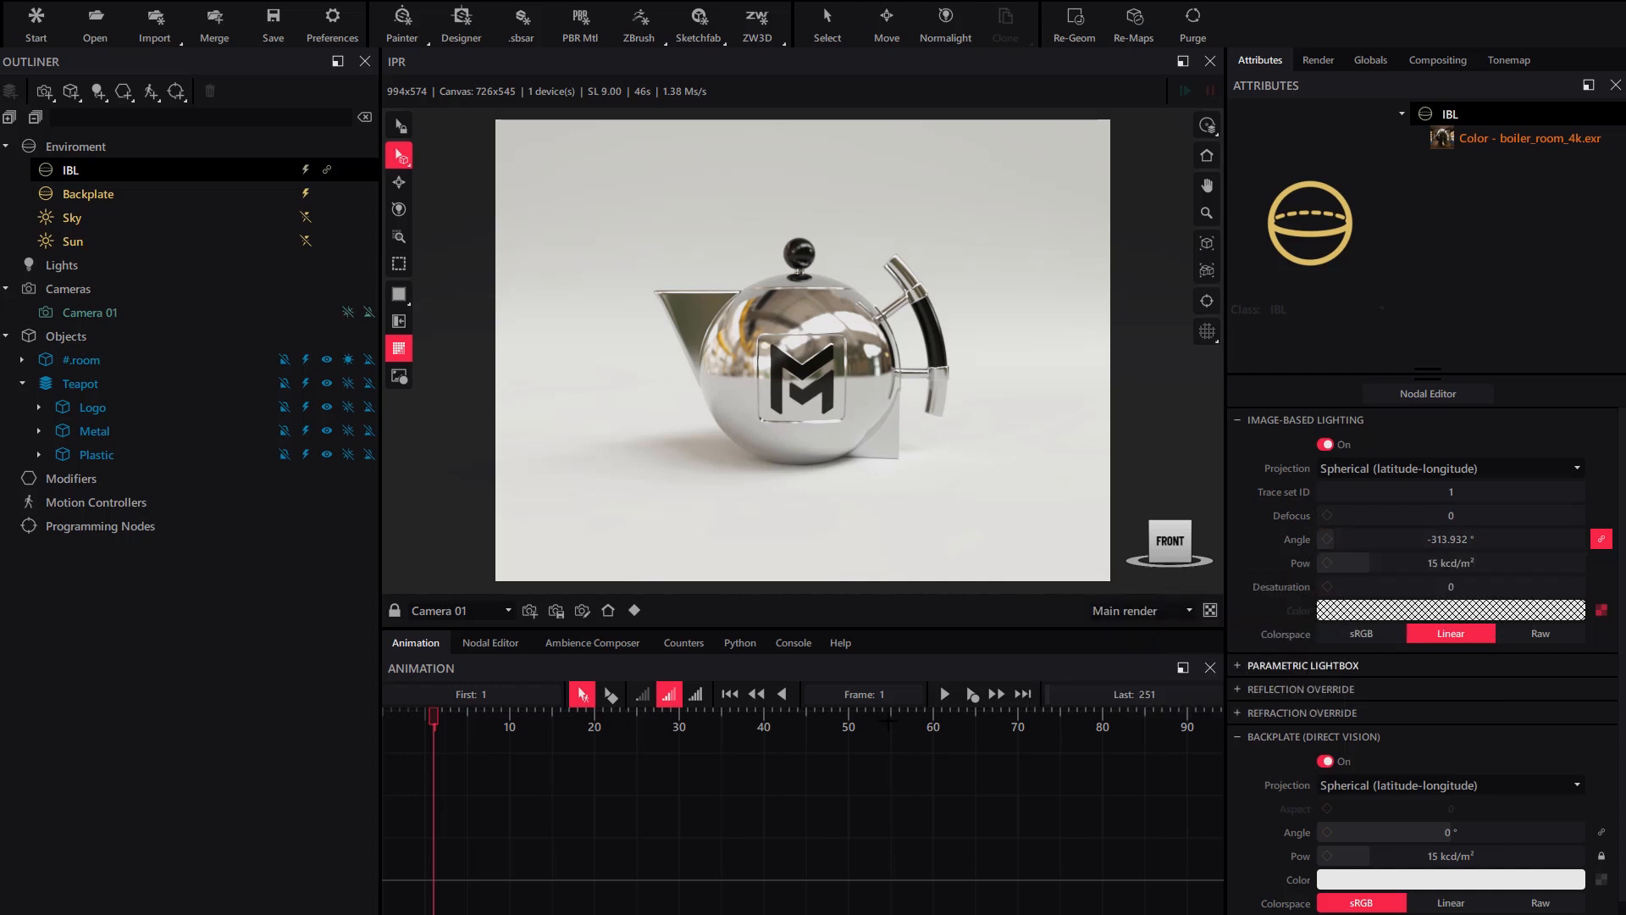
- Add an animation key to the IBL angle and set it to 0° at frame 60
right_click(1417, 539)
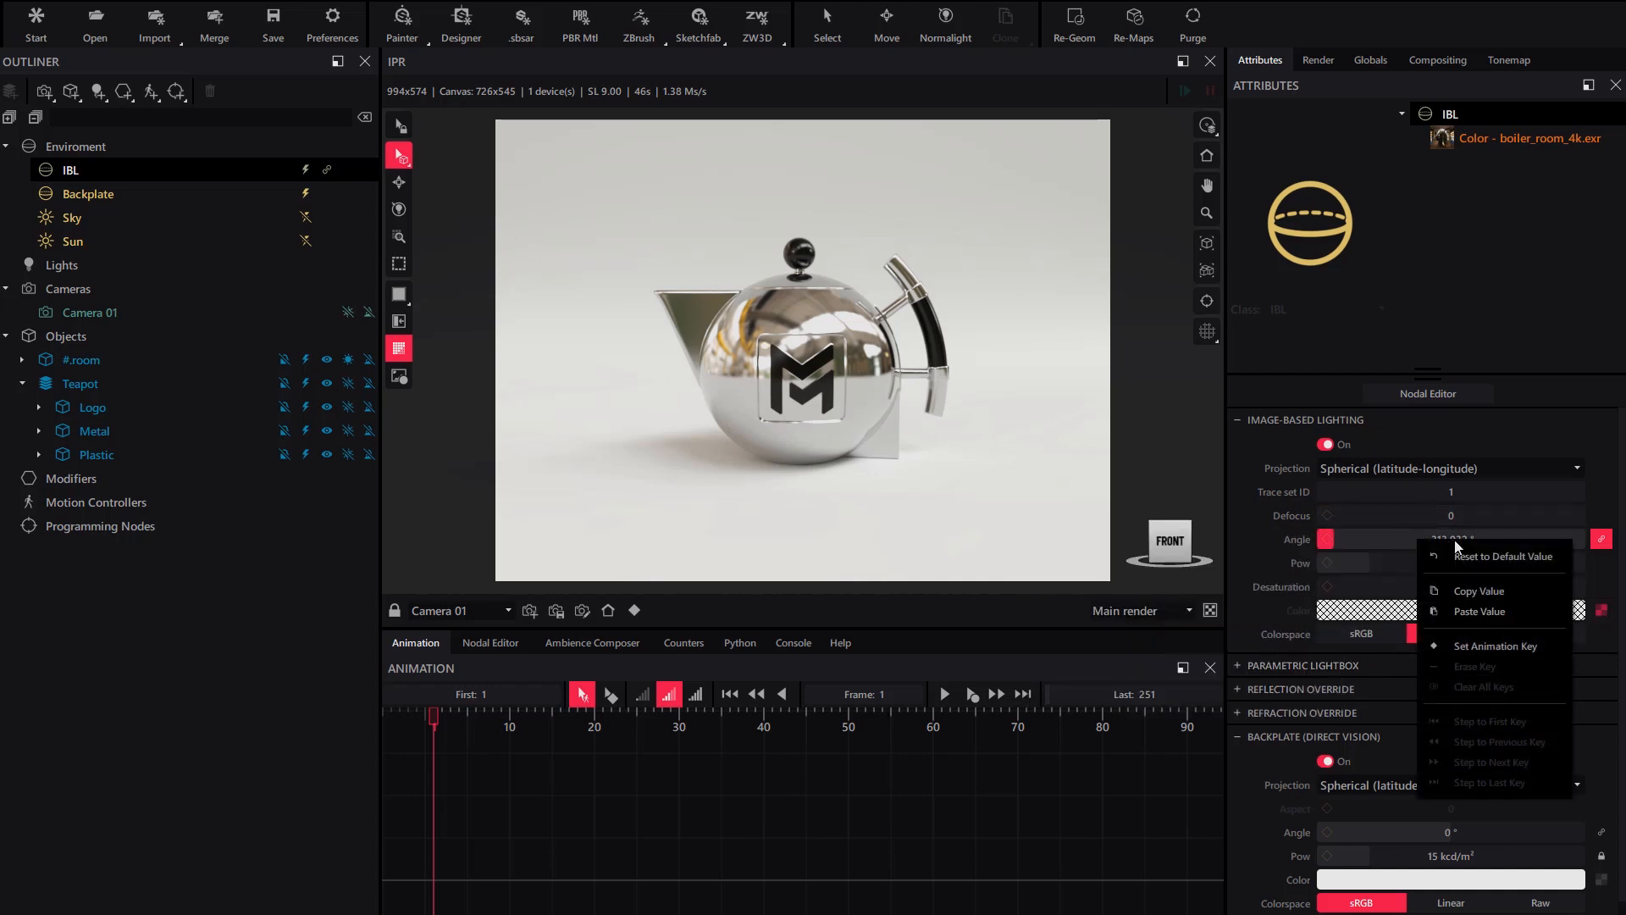
left_click(1457, 649)
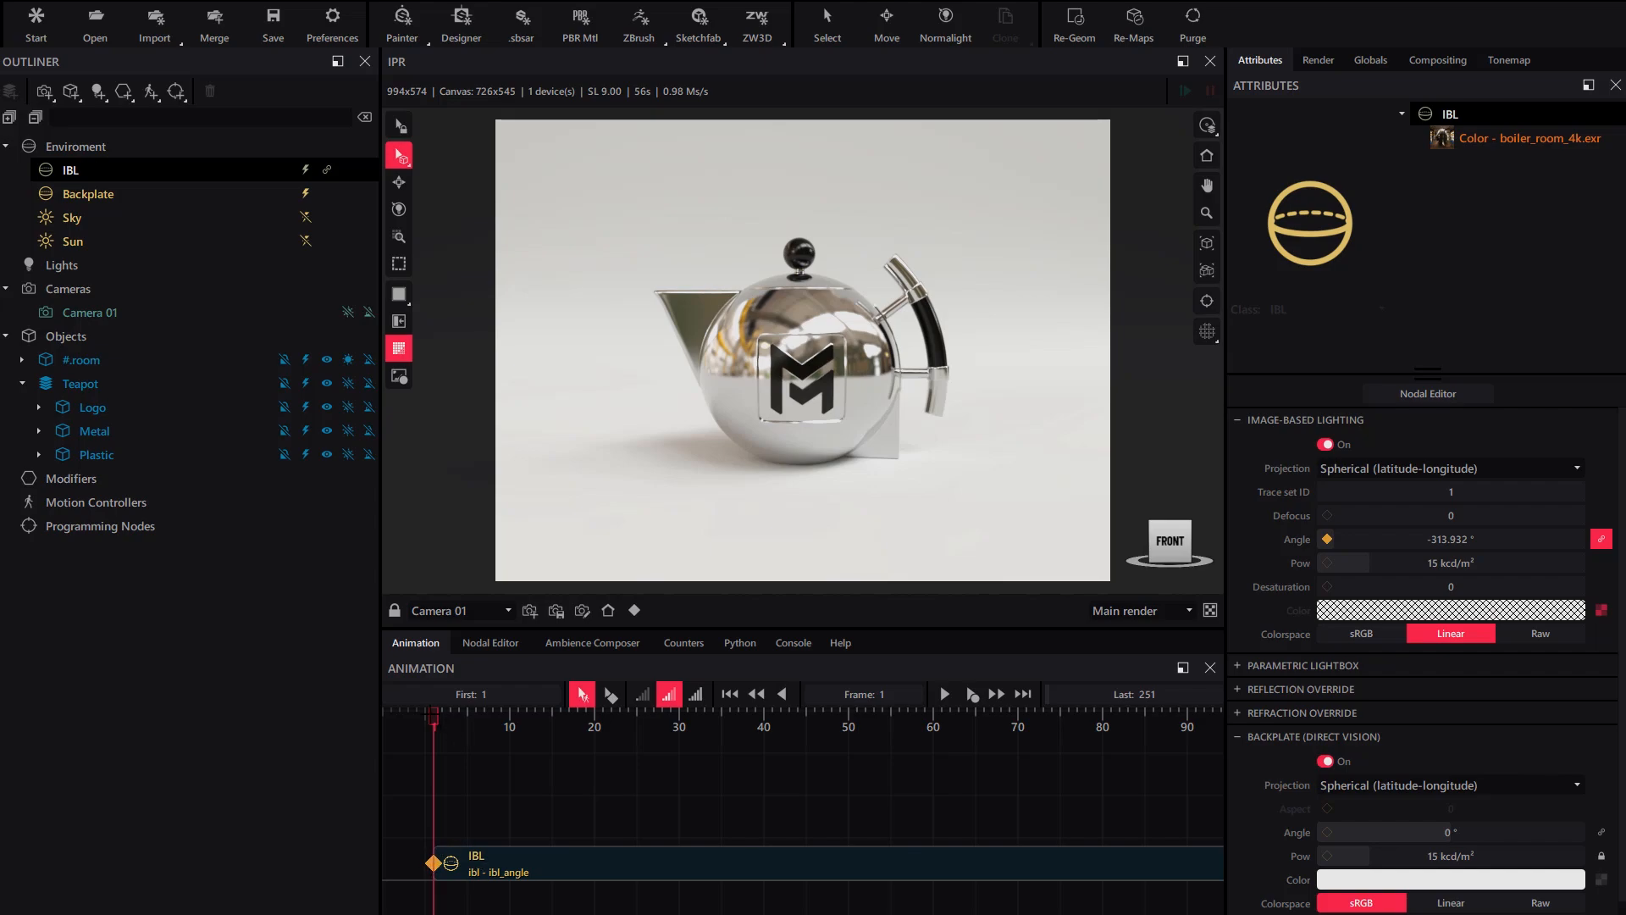
left_click_drag(433, 715, 933, 721)
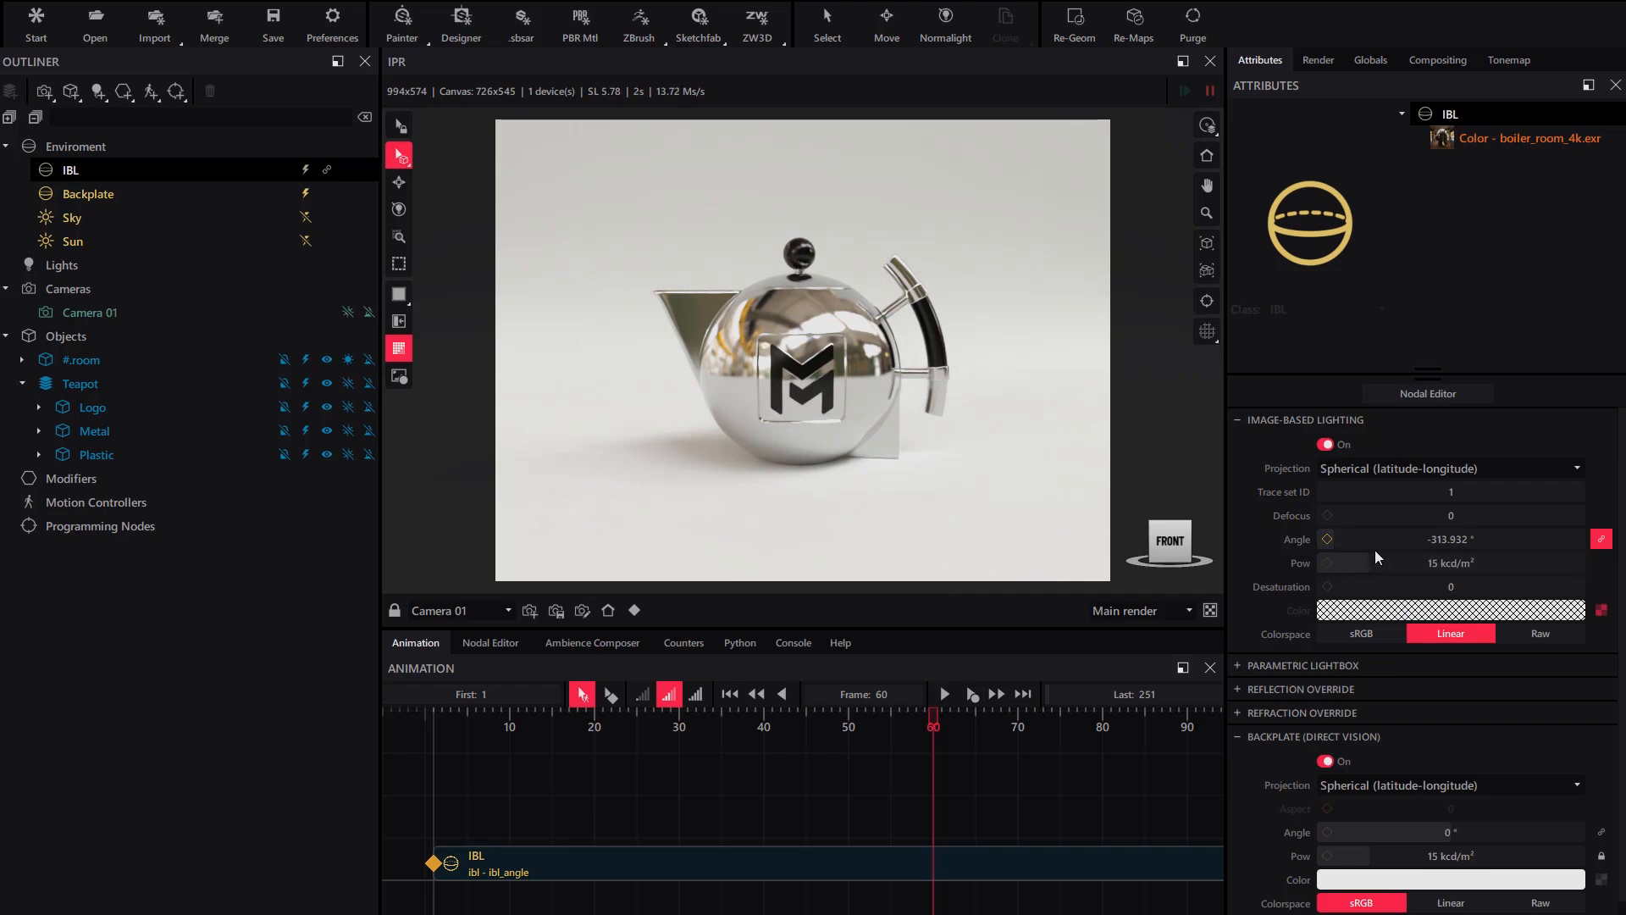
double_click(1435, 541)
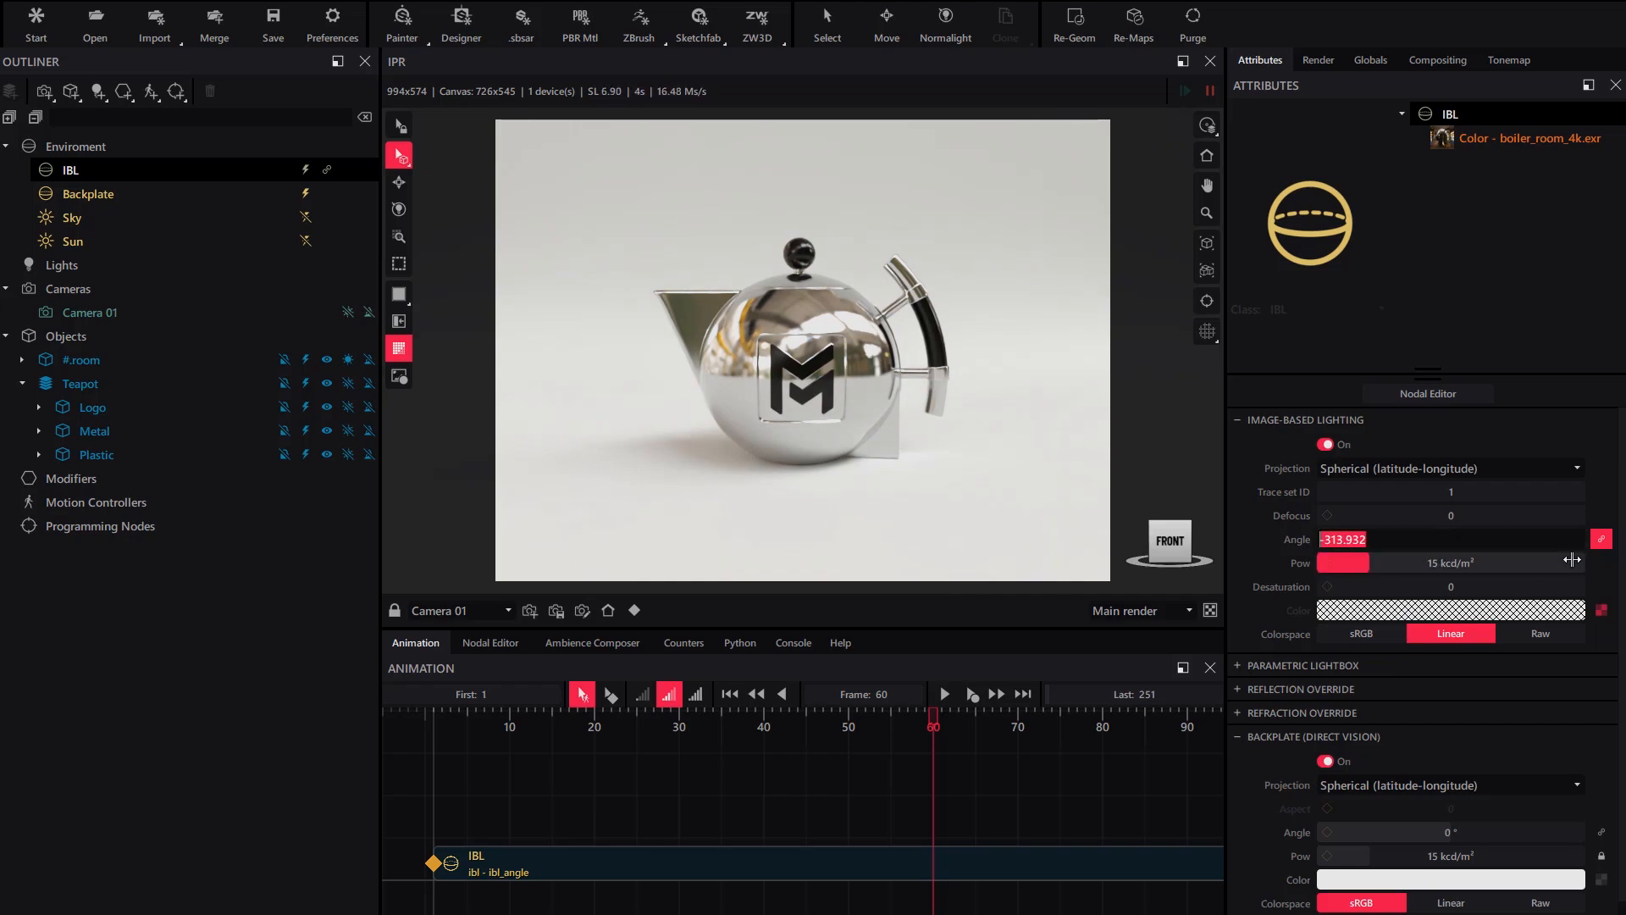
type("0")
key("Return")
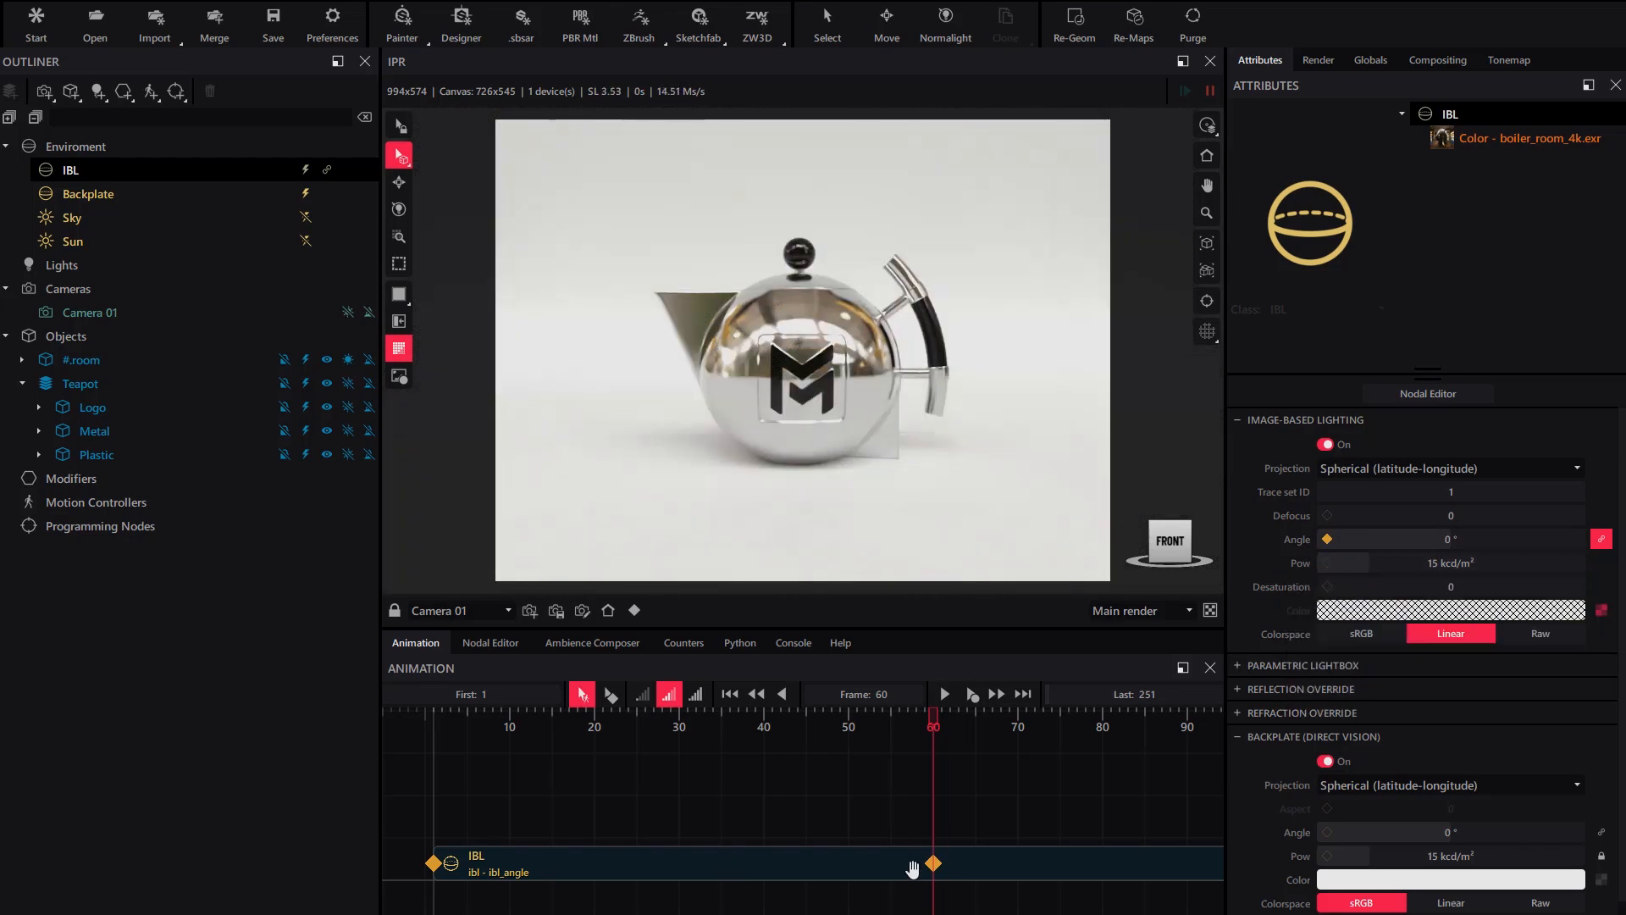
- Set the IBL angle to -360° at frame 1 and scrub to check the rotation
left_click_drag(934, 719, 434, 718)
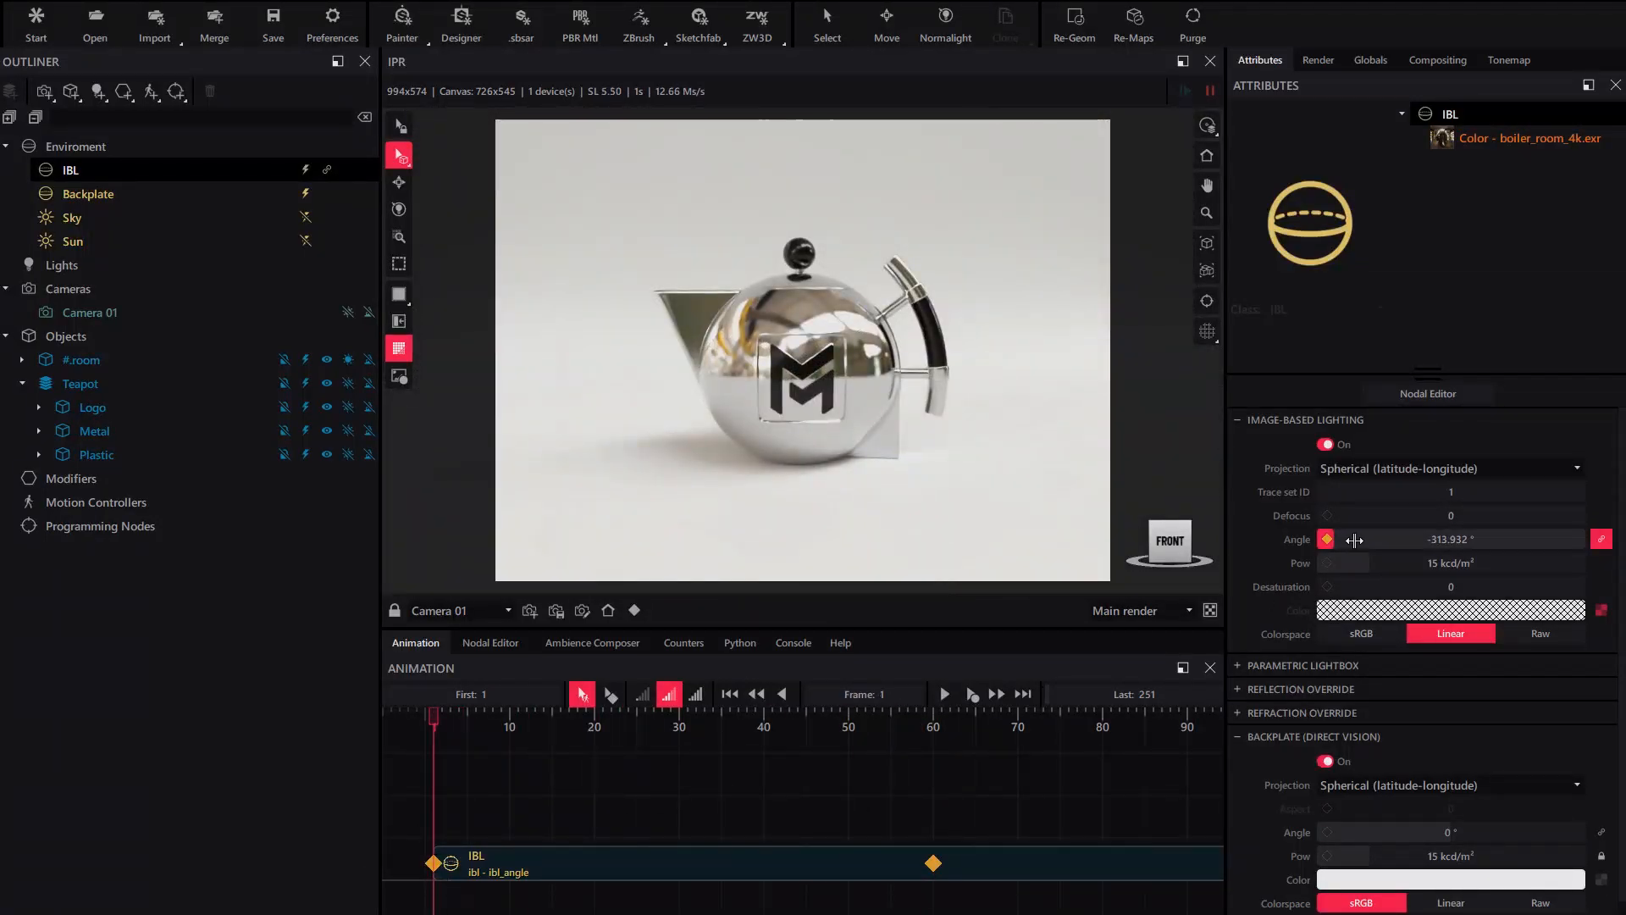
left_click_drag(1353, 540, 1324, 542)
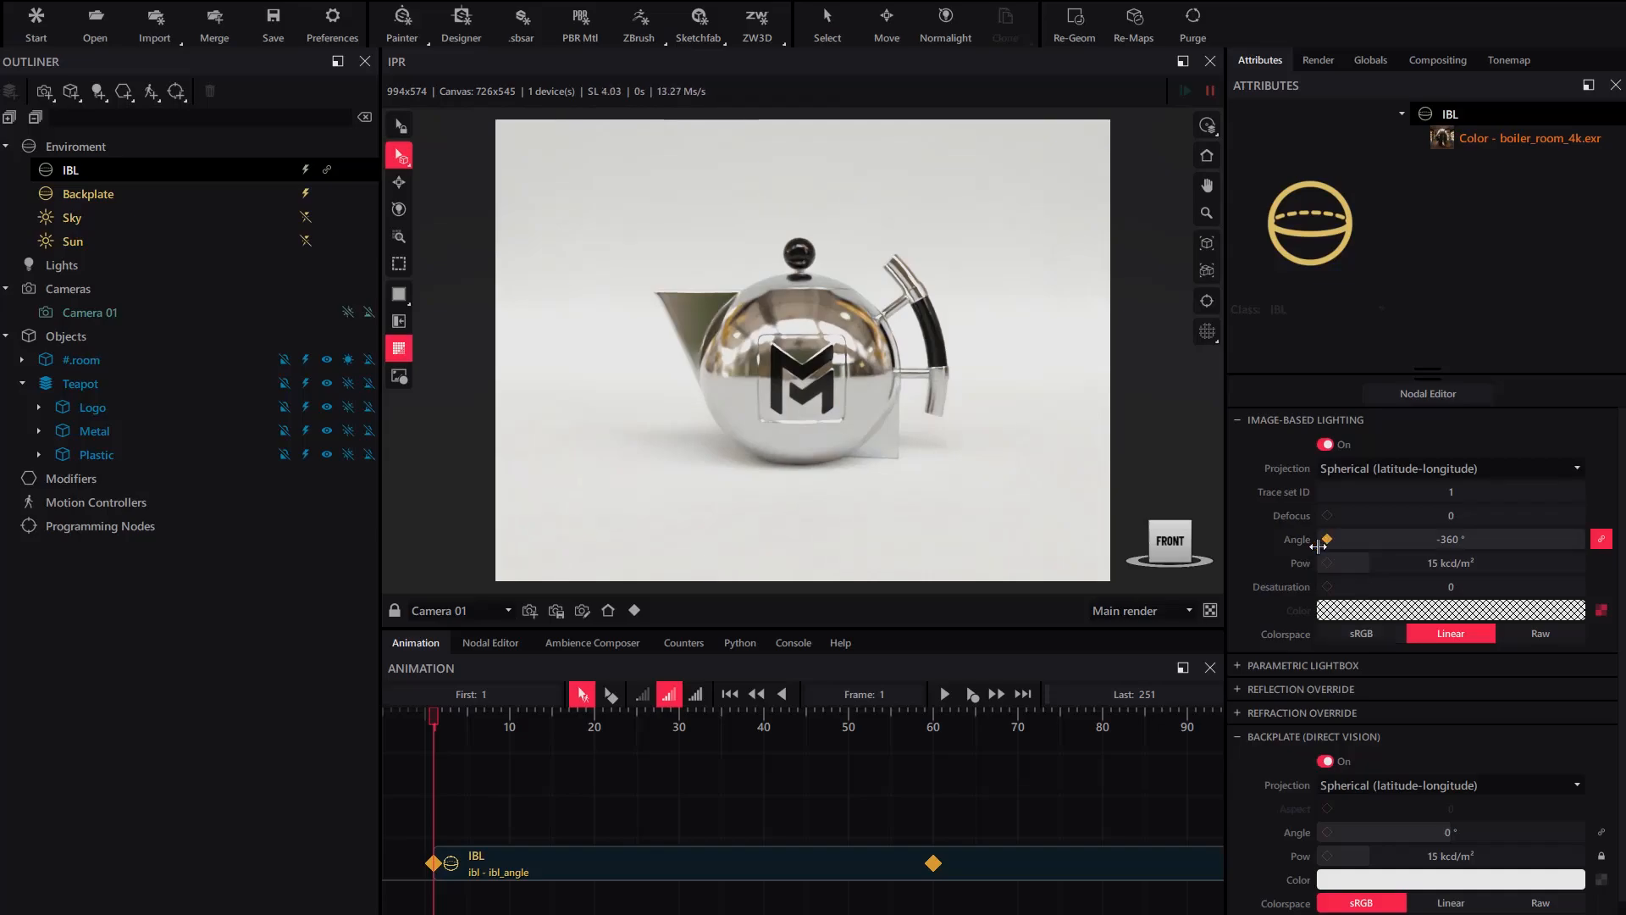
left_click_drag(433, 718, 933, 750)
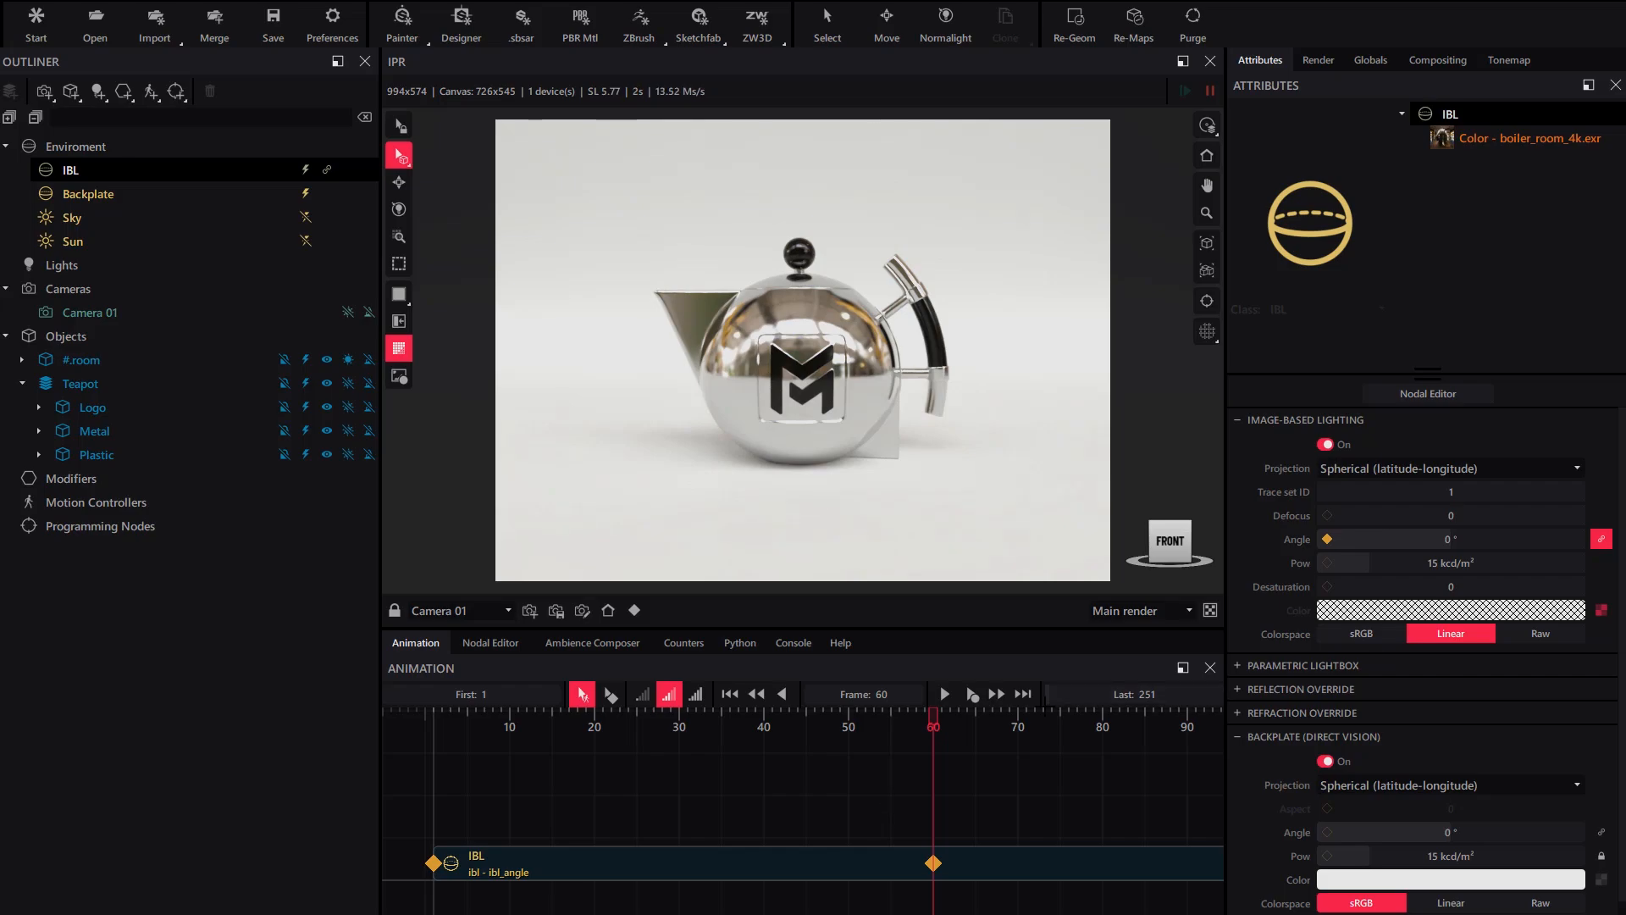
- Set the animation's last frame to 60
left_click(1176, 695)
type("6")
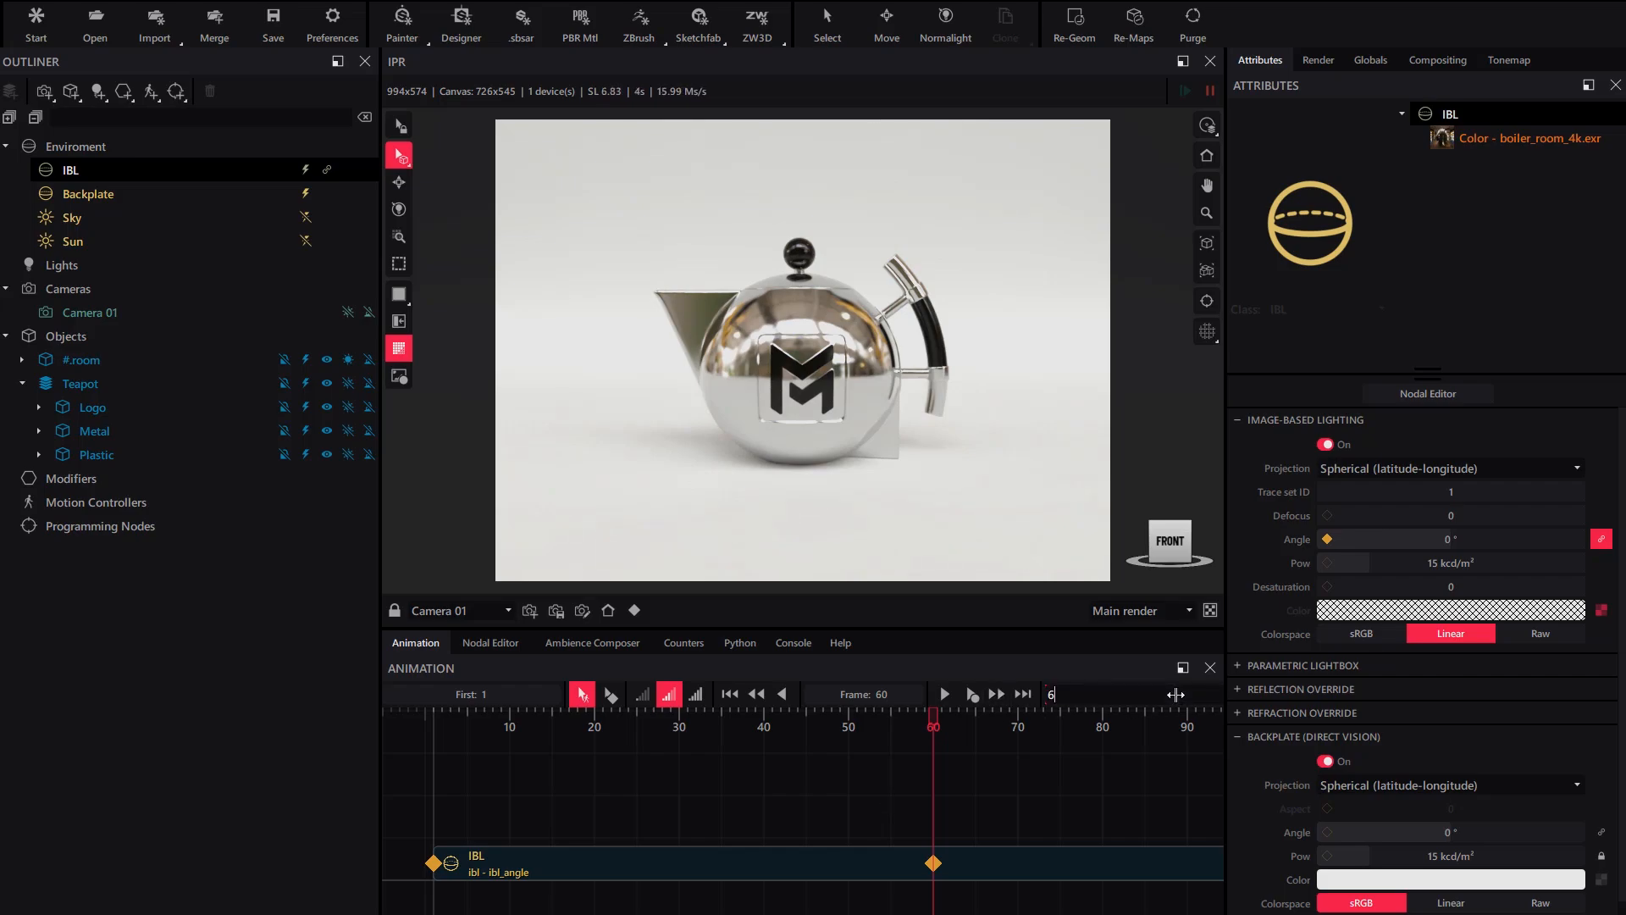
type("0")
key("Return")
- Play the IBL rotation, stop it, and return to frame 1
left_click(973, 694)
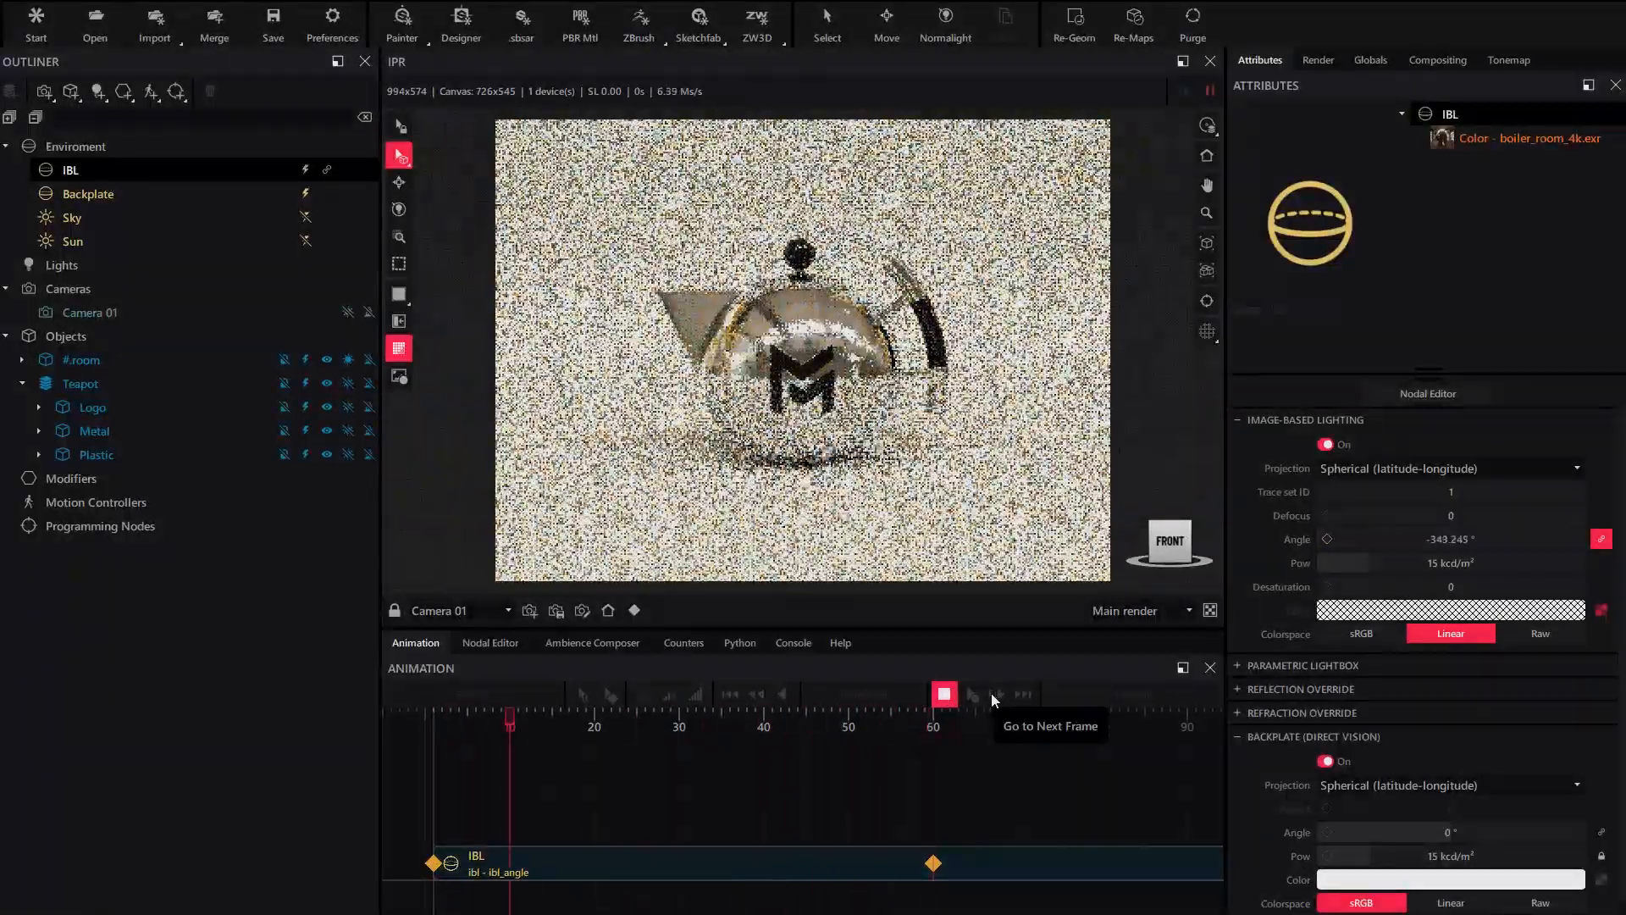
left_click(945, 696)
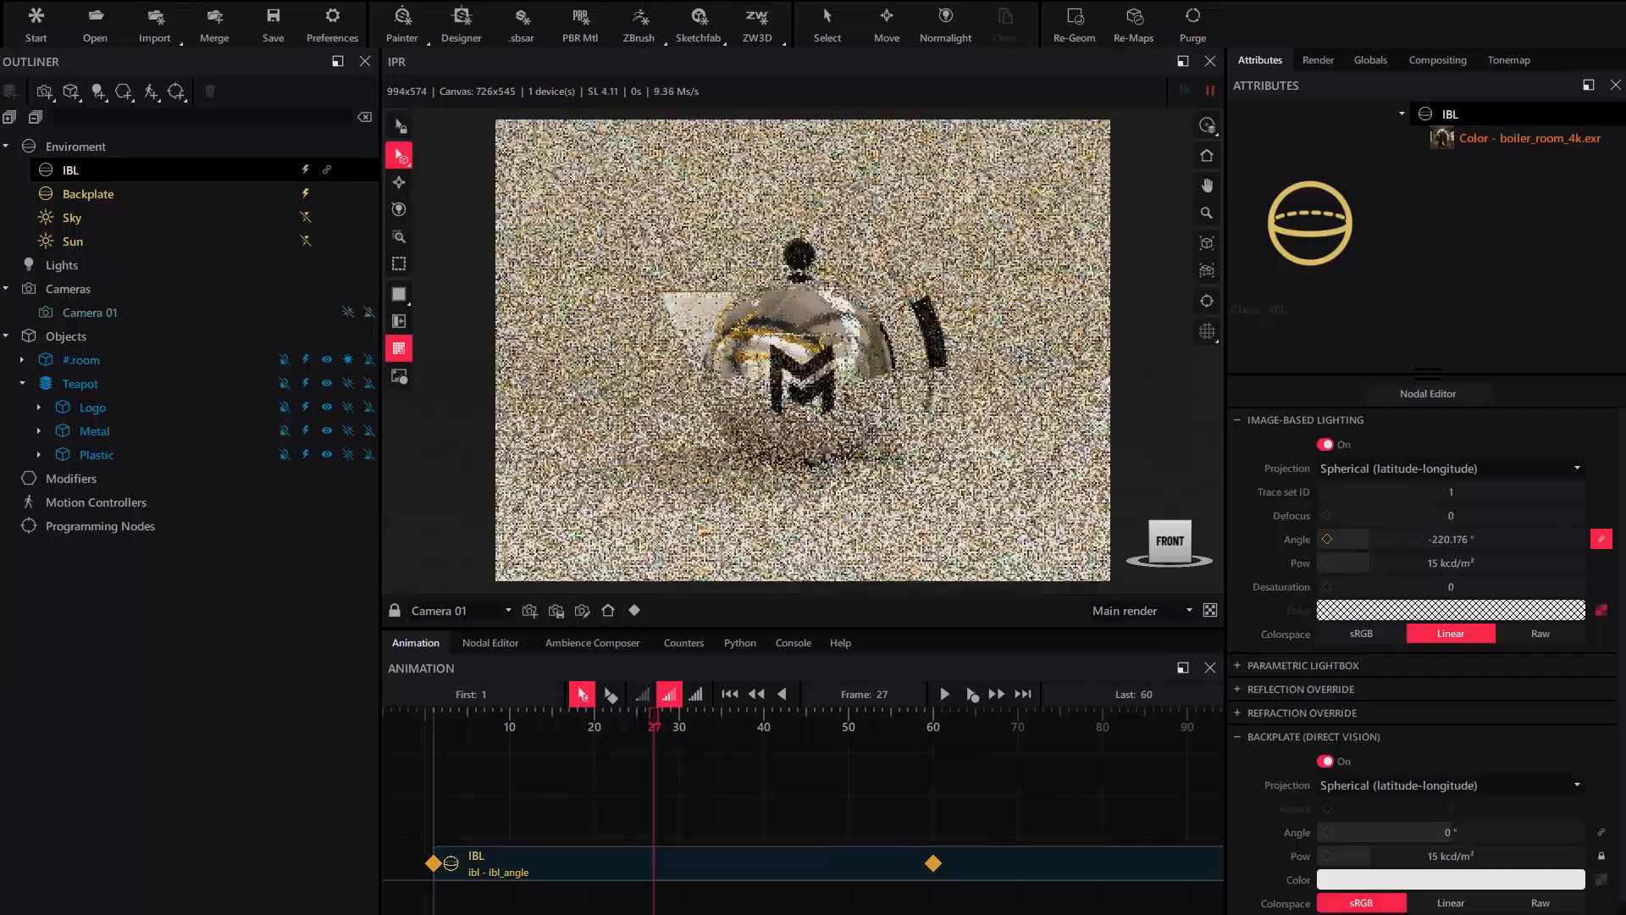
left_click(730, 694)
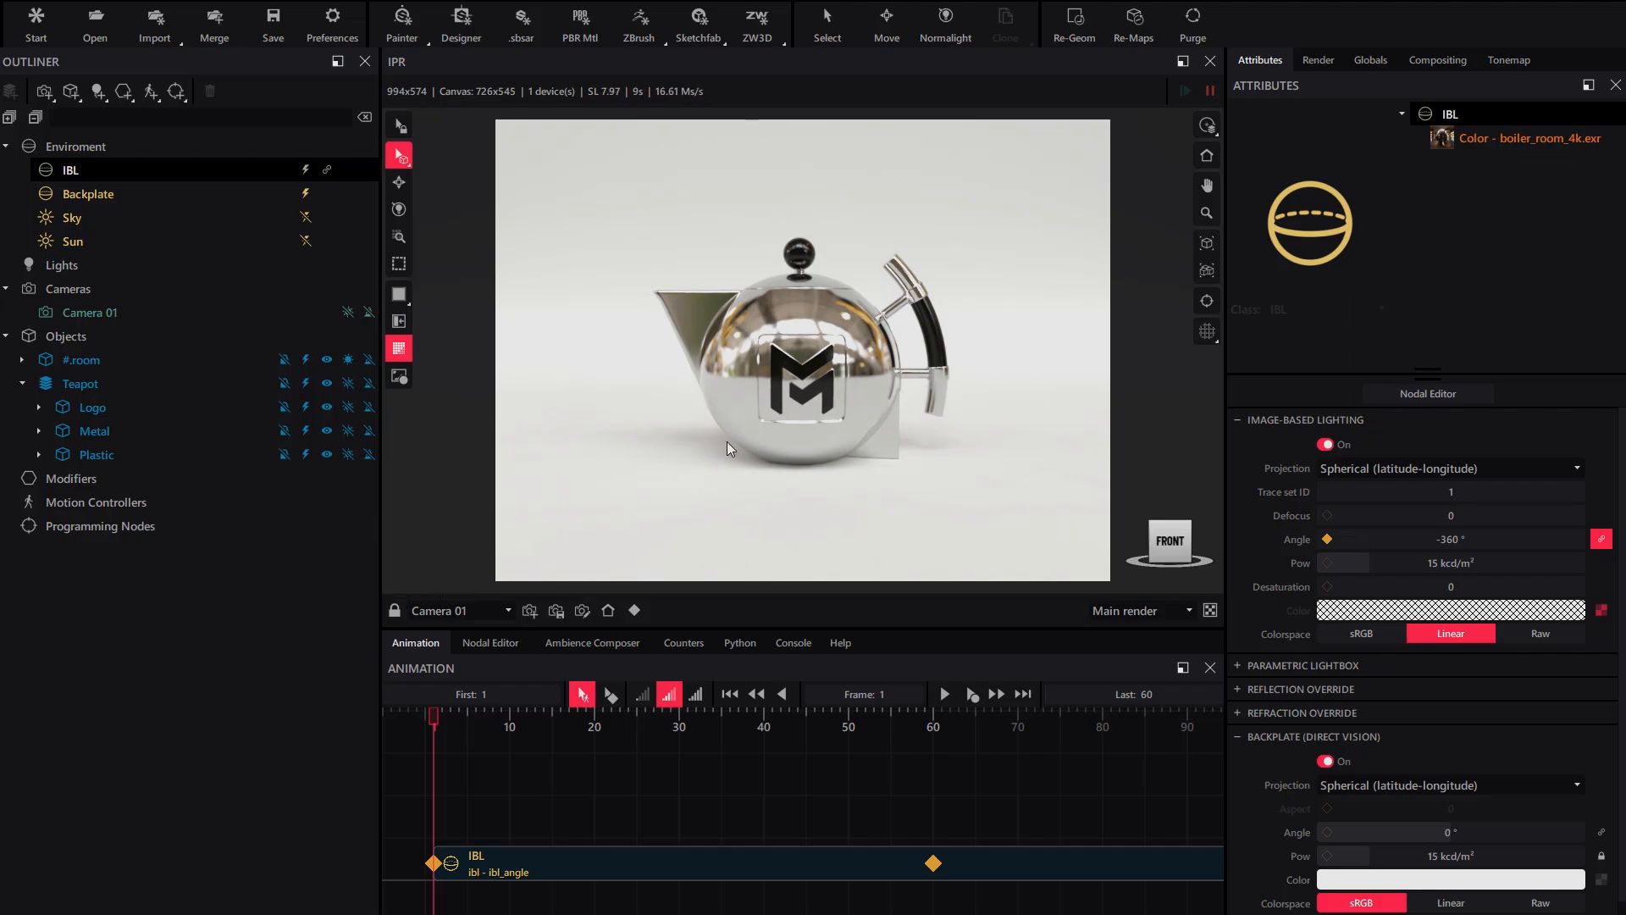
- Create a camera from a closer view of the teapot and name it 'Camera 02'
mouse_move(823, 390)
left_mouse_down()
mouse_move(775, 386)
mouse_move(831, 387)
mouse_move(812, 383)
left_mouse_up()
scroll(775, 386, "up", 3)
scroll(822, 383, "up", 2)
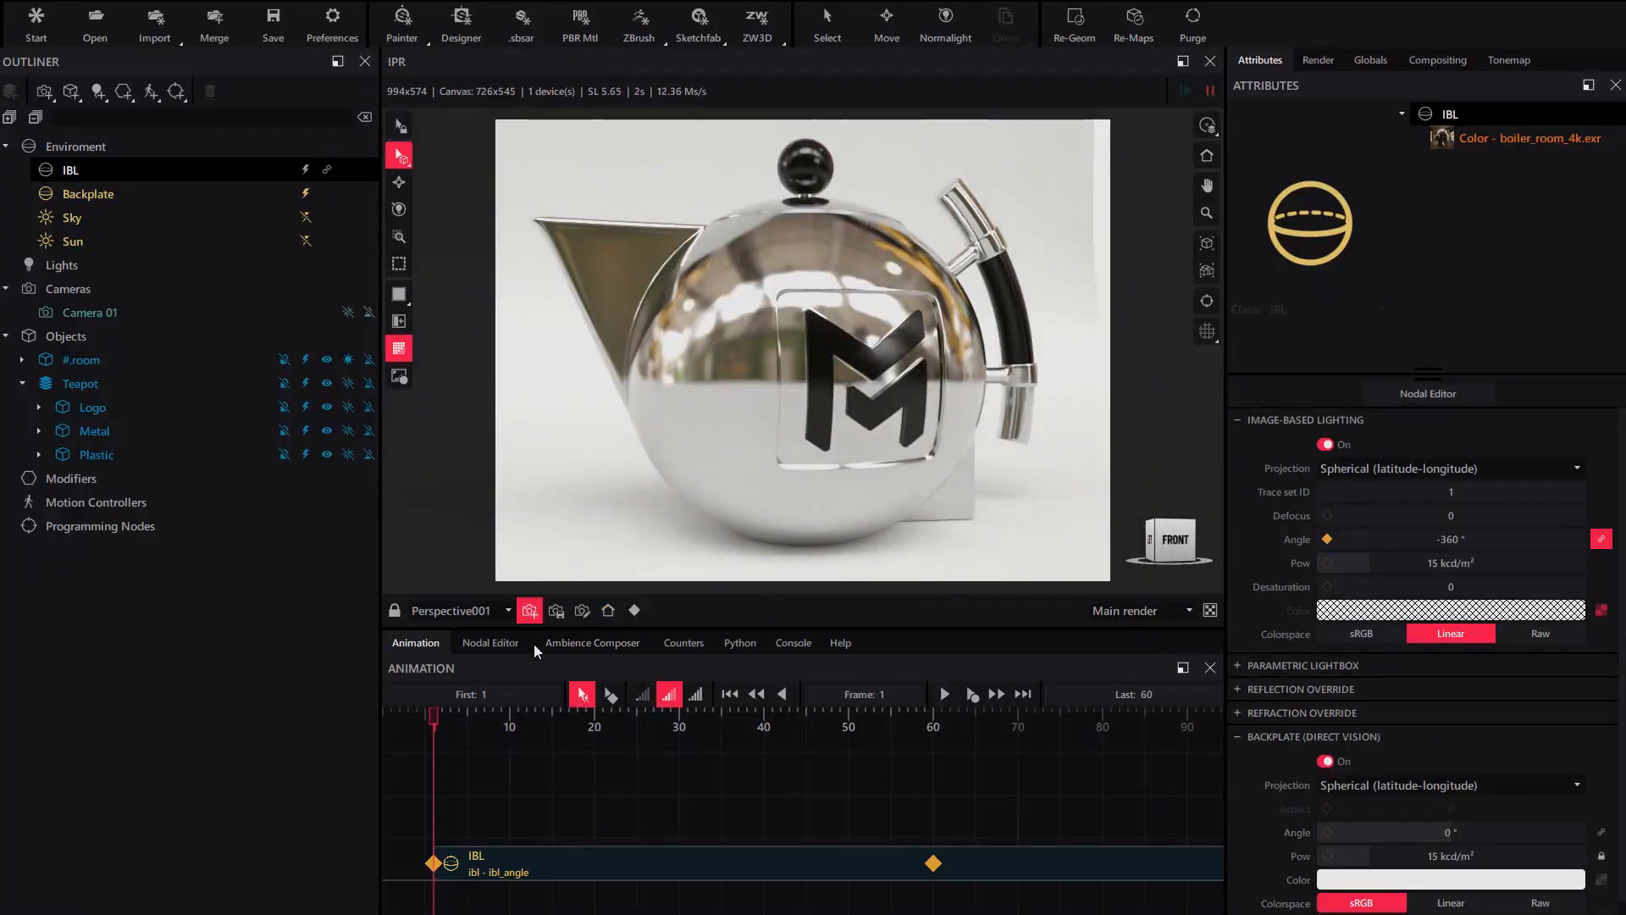
left_click(529, 610)
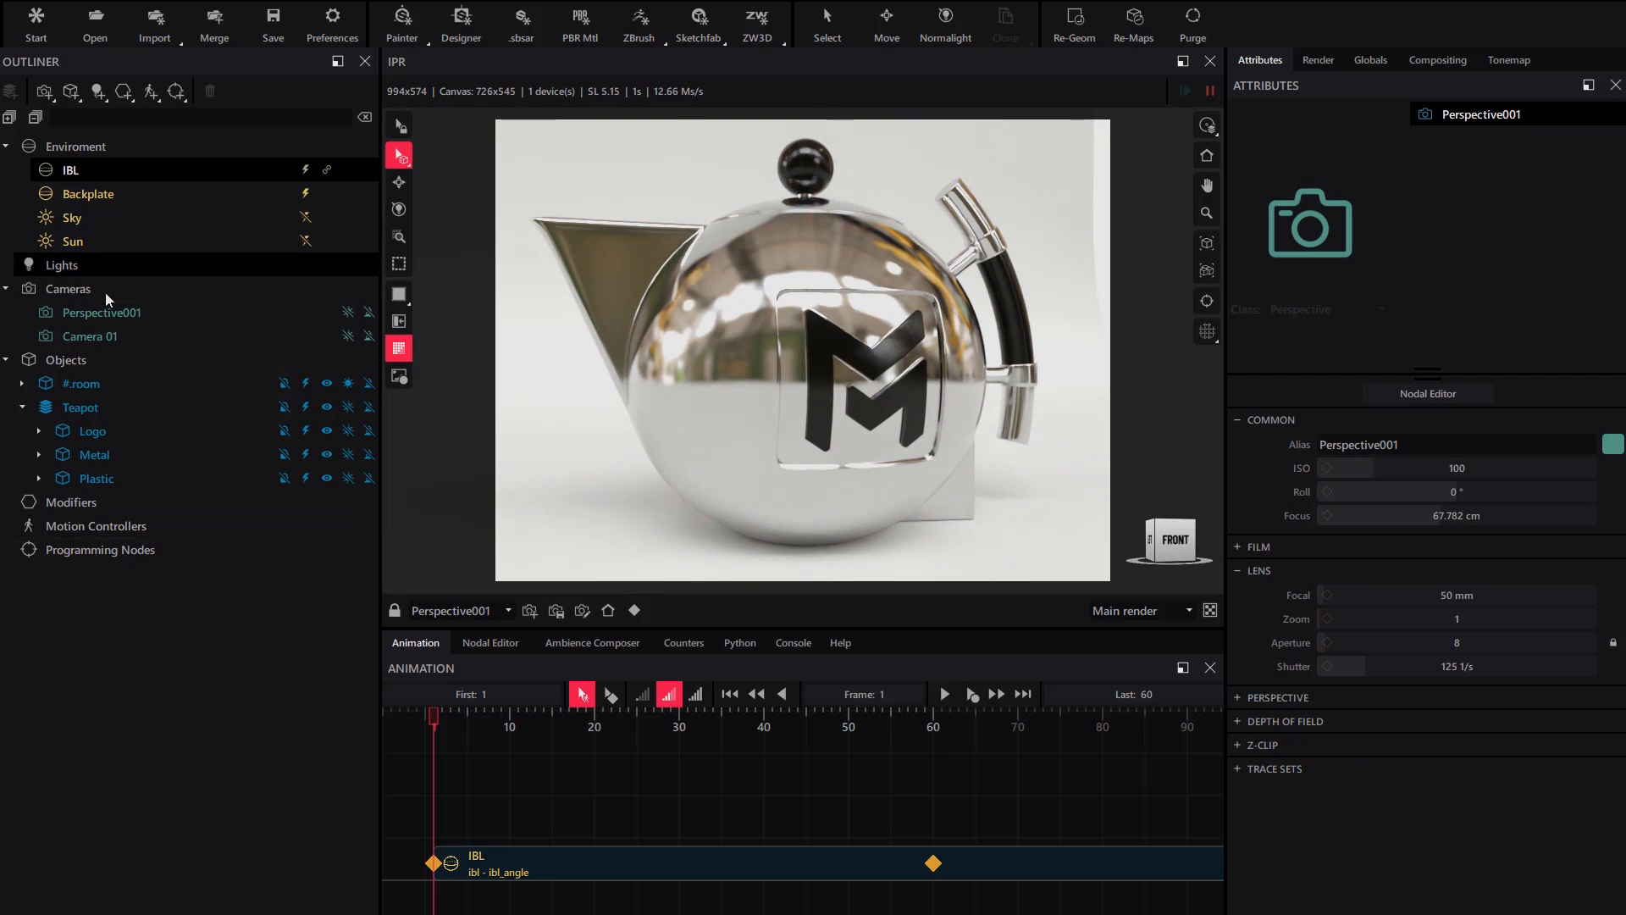
left_click(100, 318)
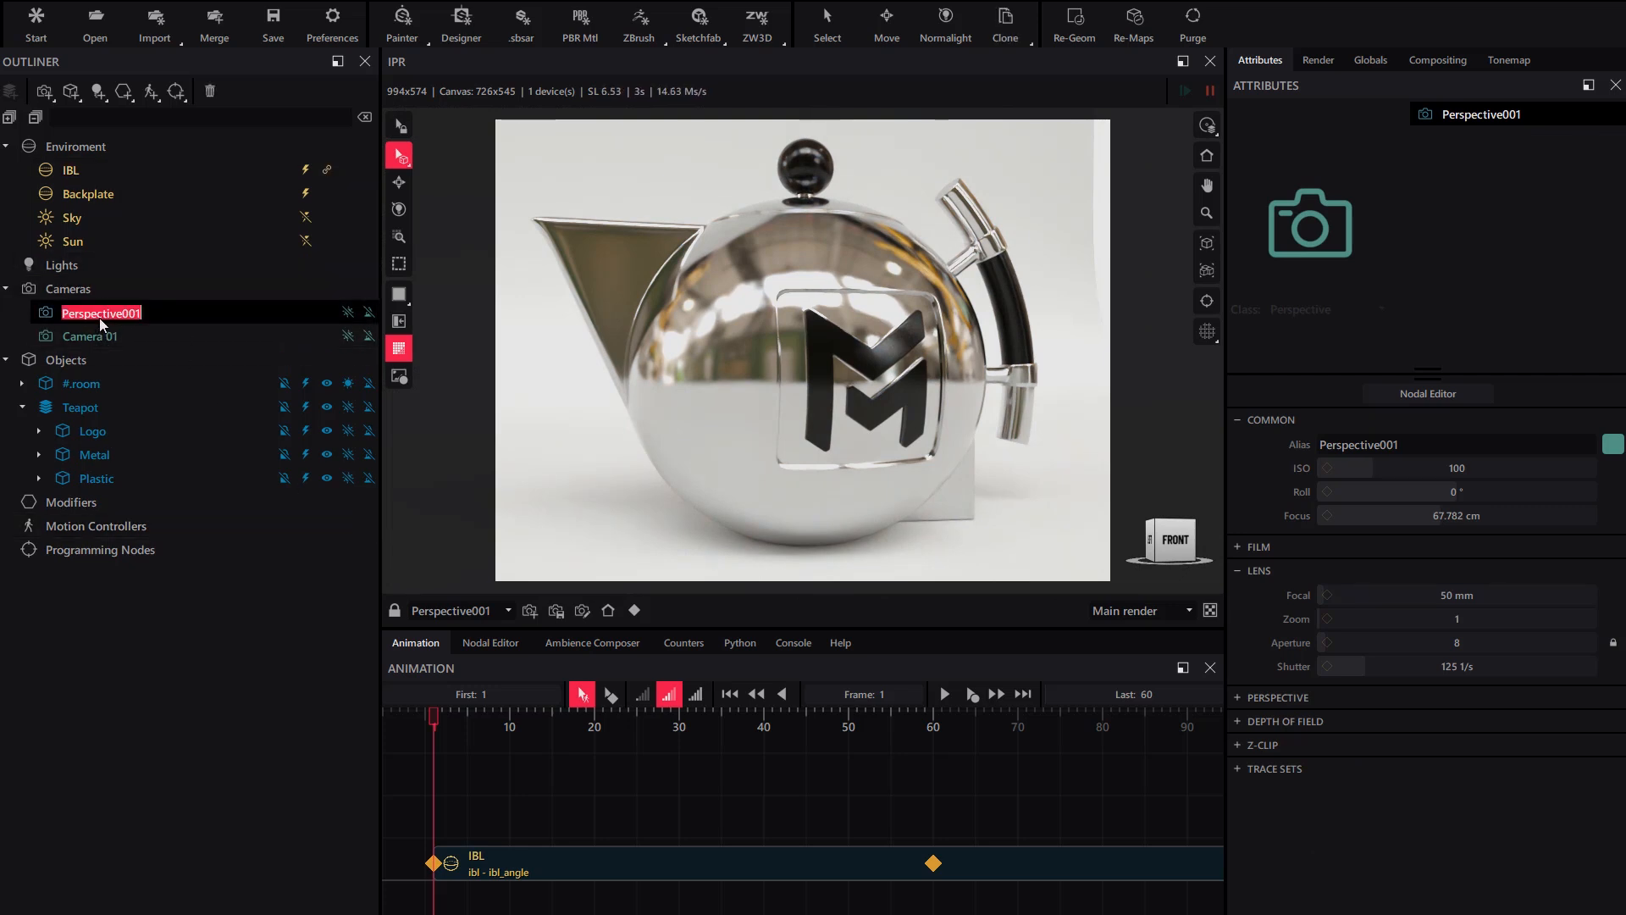
type("Camera 02")
key("Return")
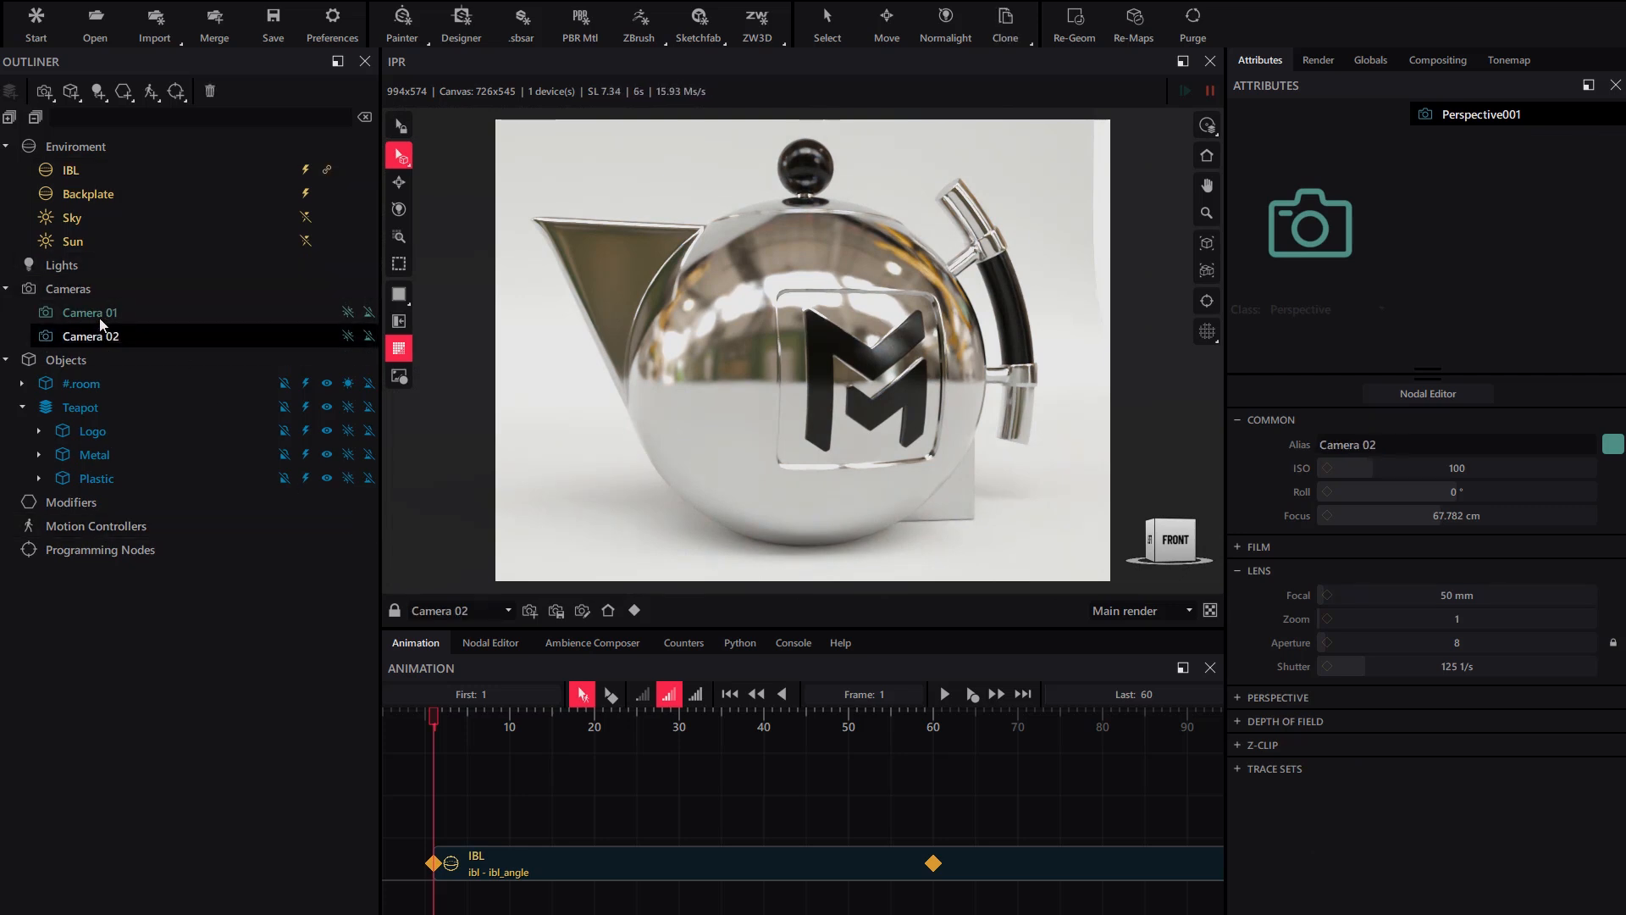
- Render through Camera 01, then Camera 02, and reshow the IBL settings
left_click(470, 610)
left_click(456, 627)
left_click(464, 612)
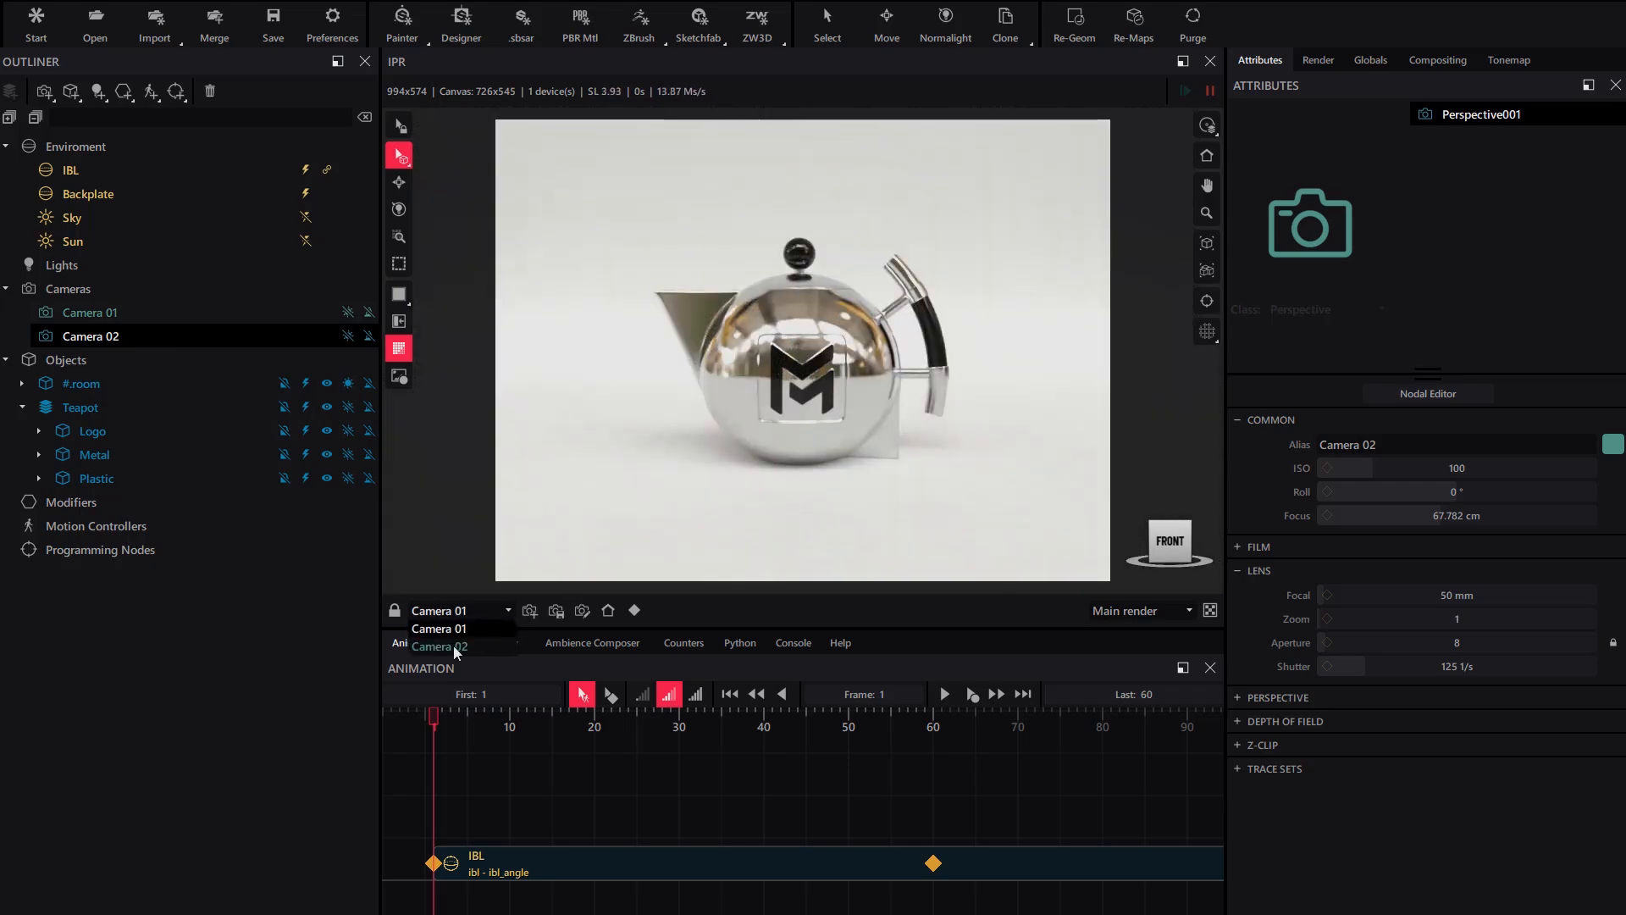
left_click(455, 648)
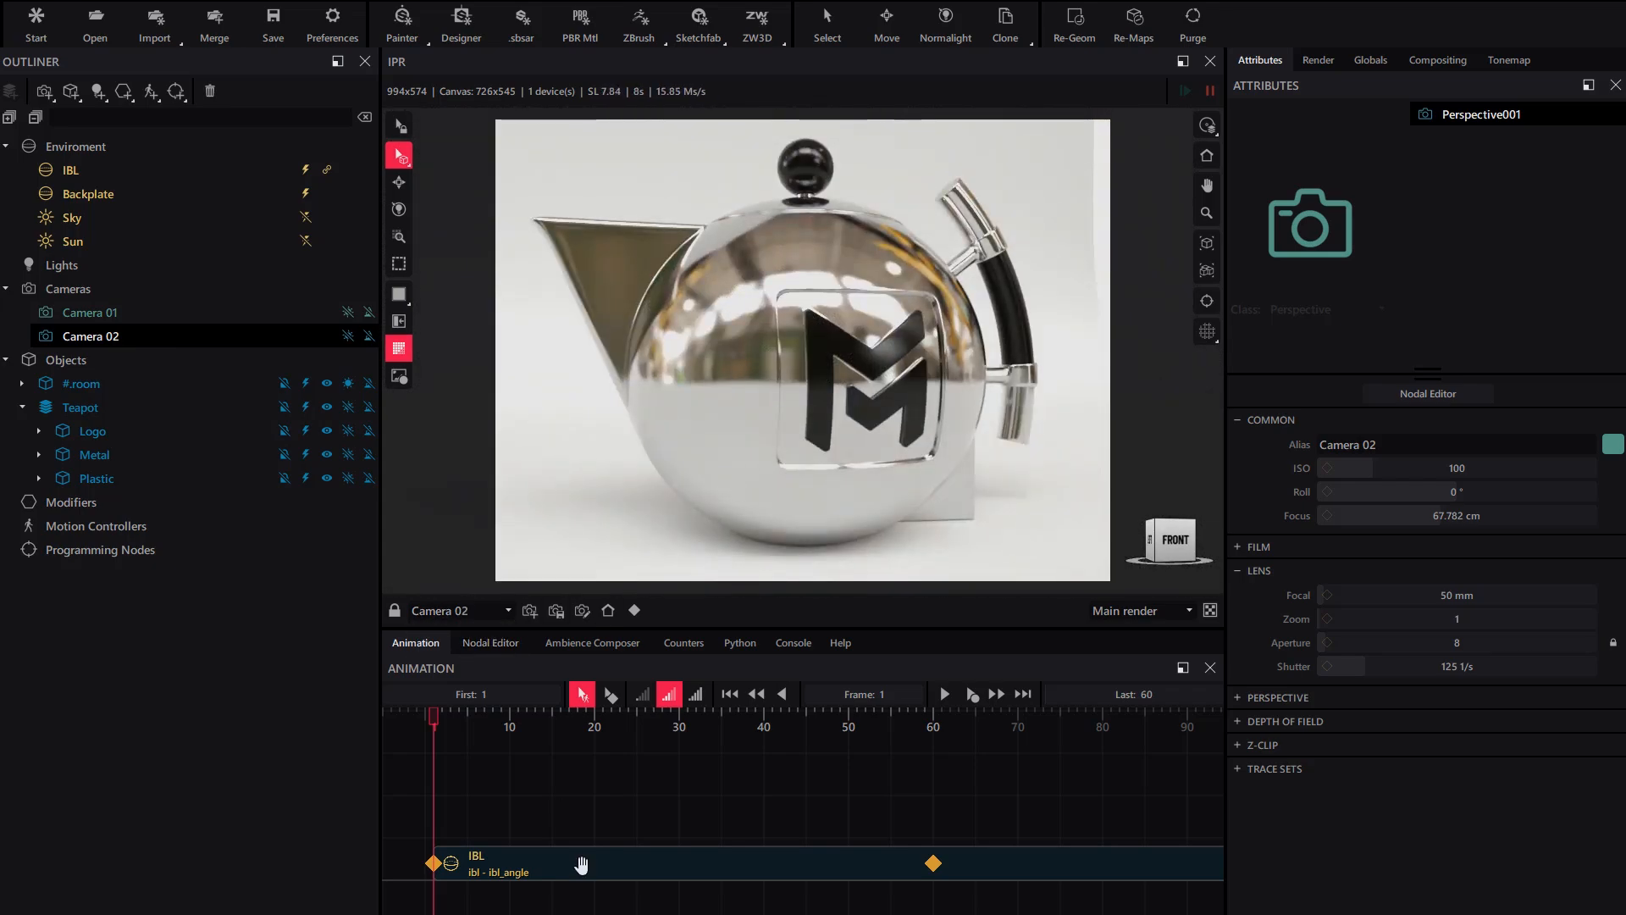
left_click(581, 864)
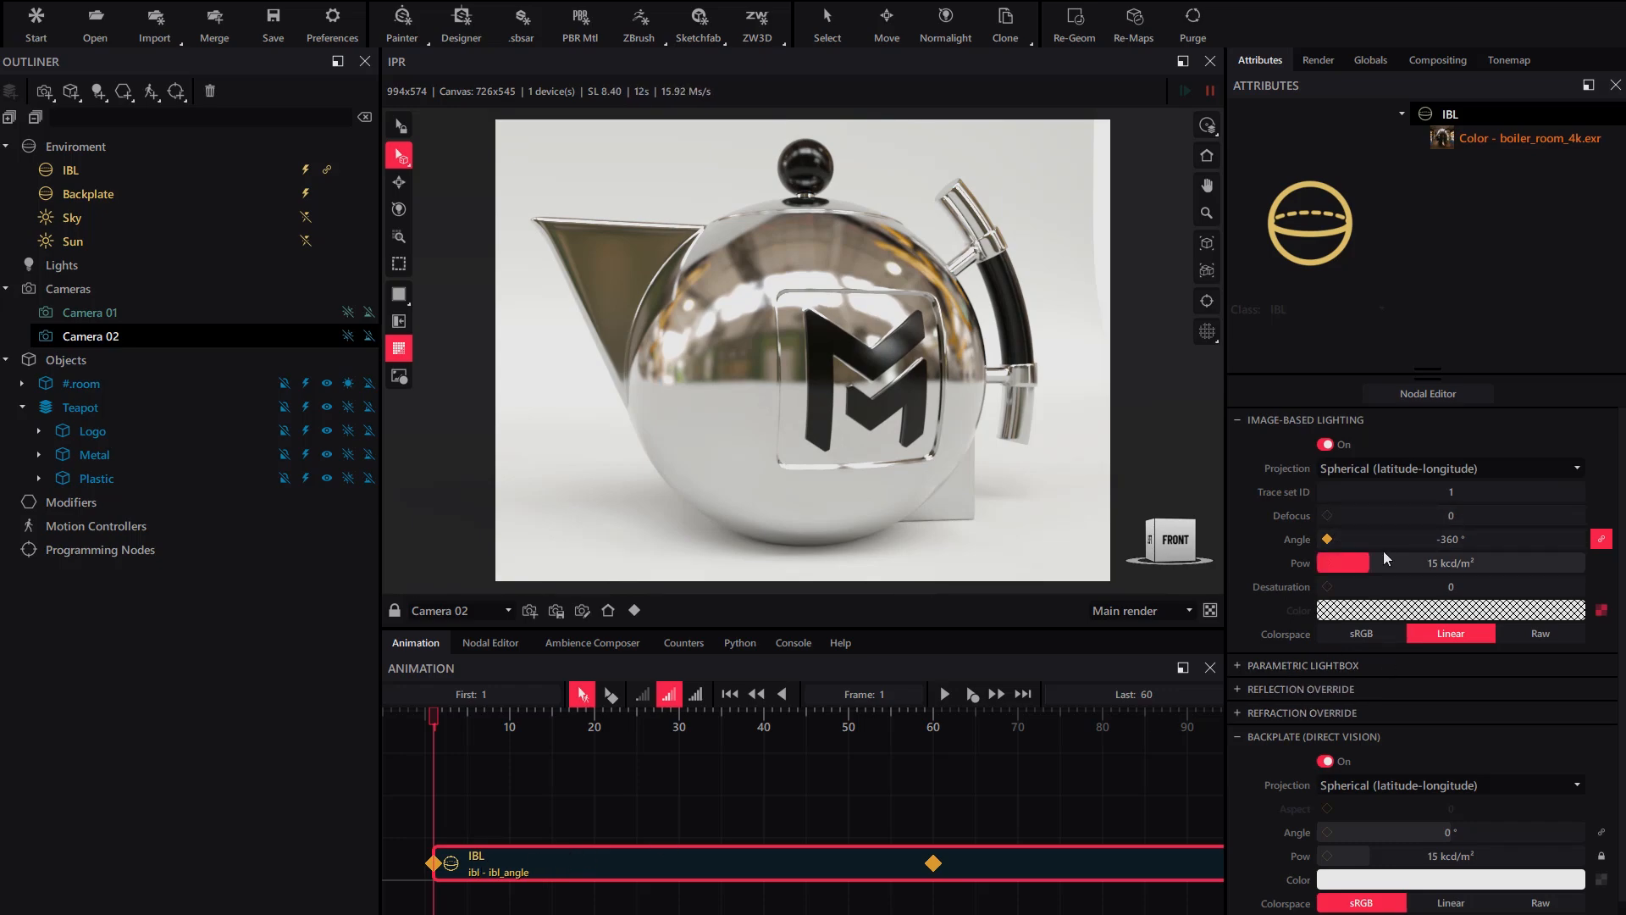
- Clear all IBL angle keys and switch the render back to Camera 01
right_click(1381, 540)
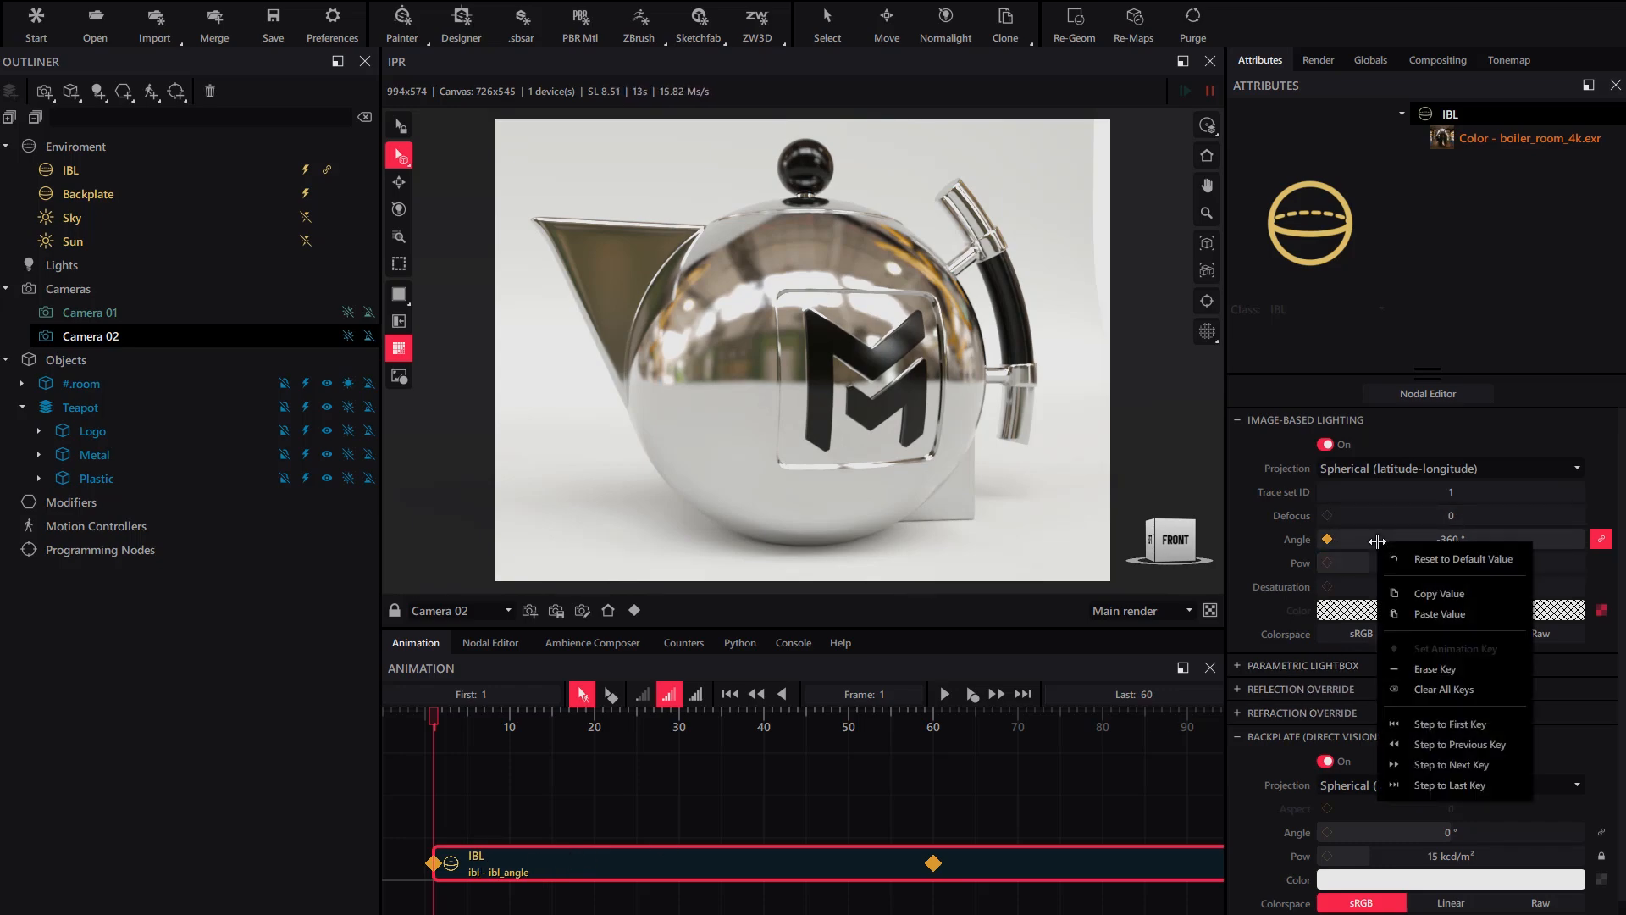
left_click(1436, 689)
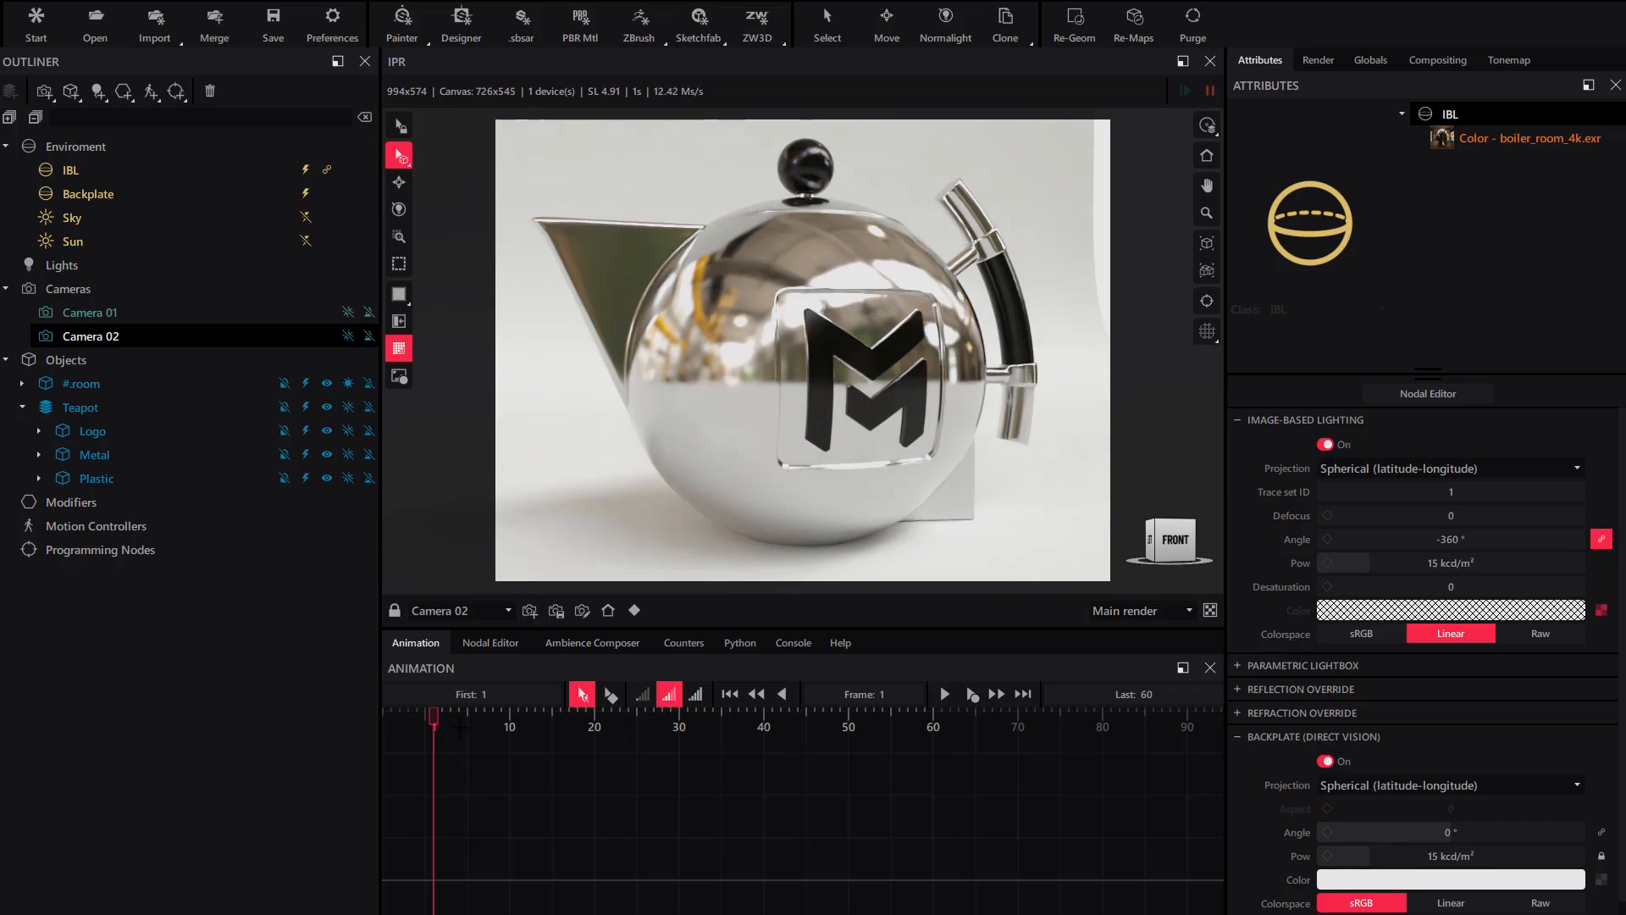
left_click(442, 612)
left_click(437, 629)
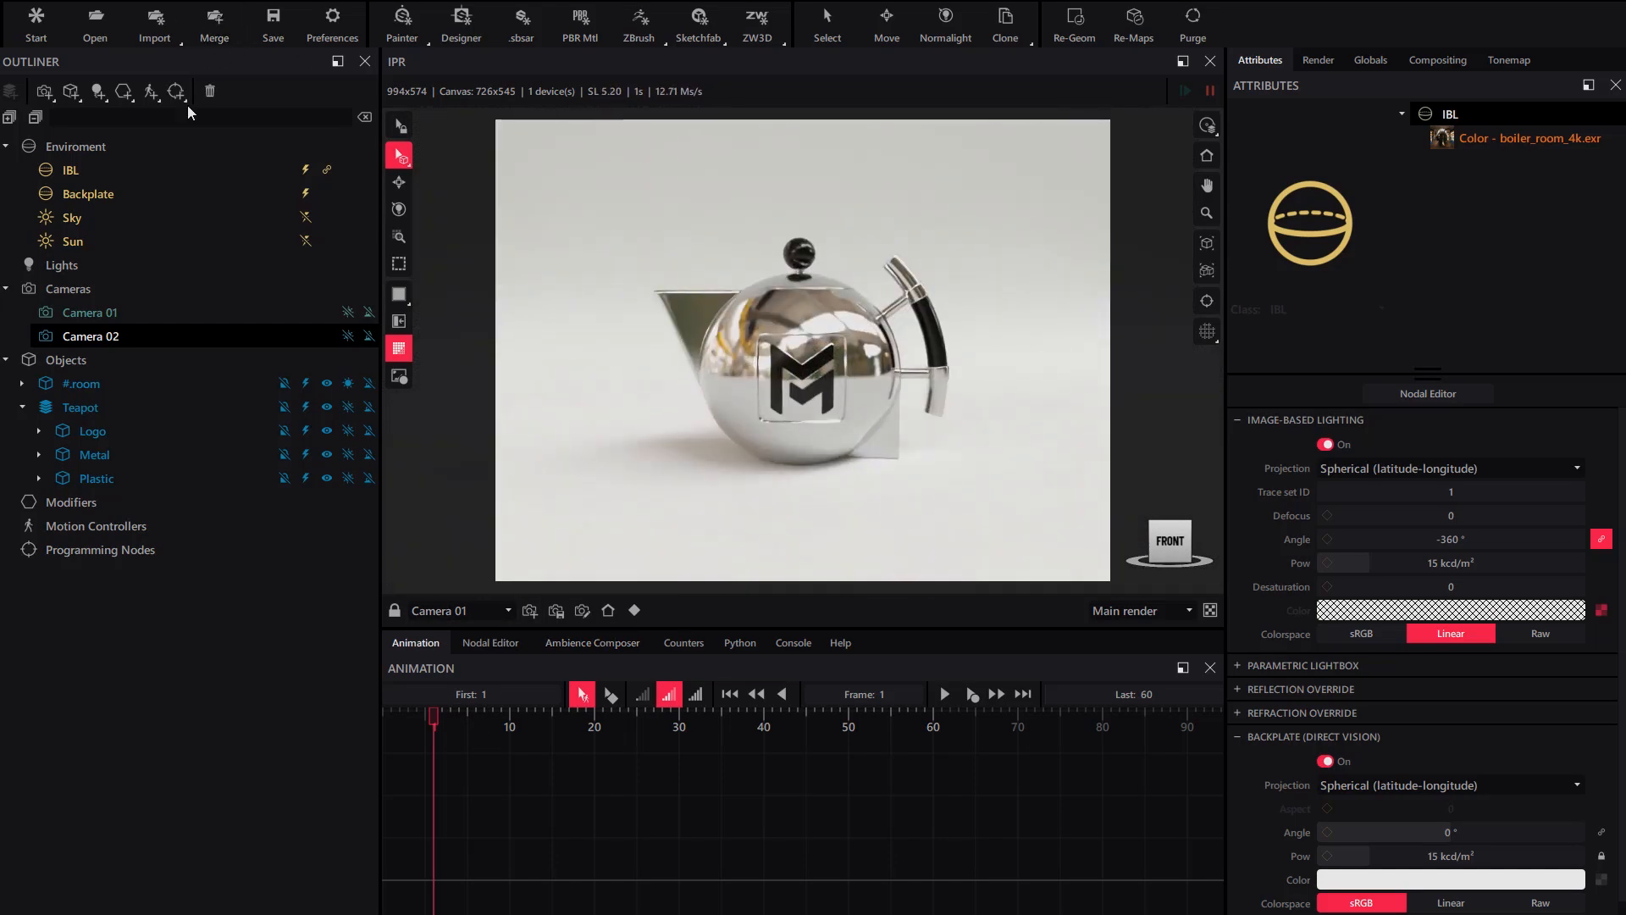
- Add CamSwitch001 and CamSwitch002 controllers, linked to Camera 01 and Camera 02
left_click(150, 90)
left_click(219, 124)
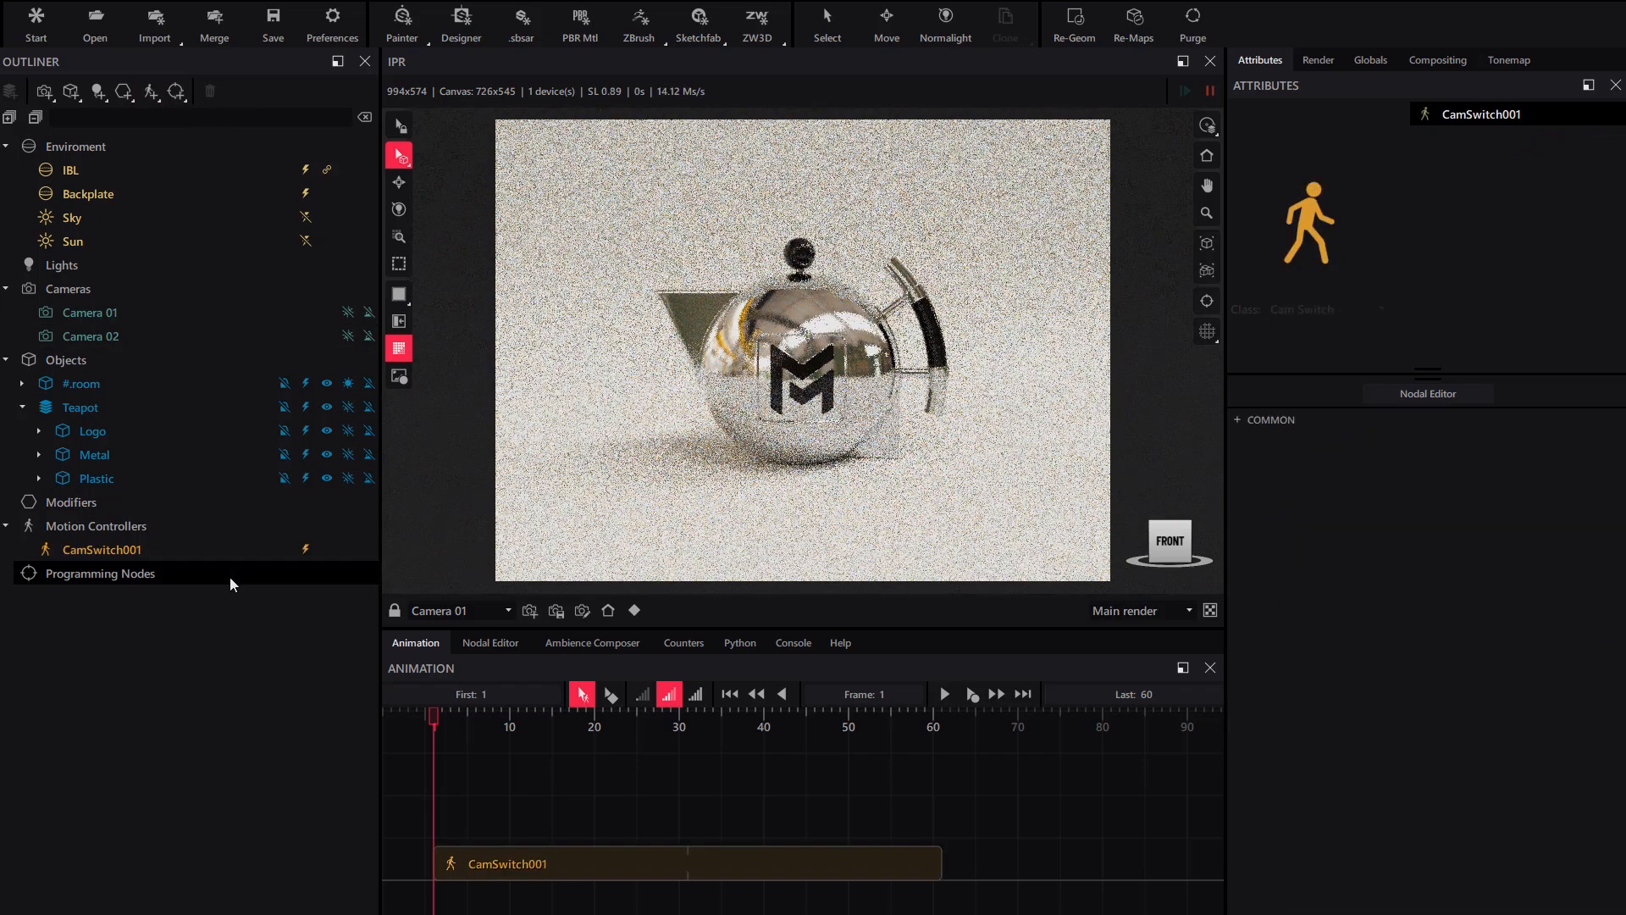
left_click_drag(119, 551, 149, 315)
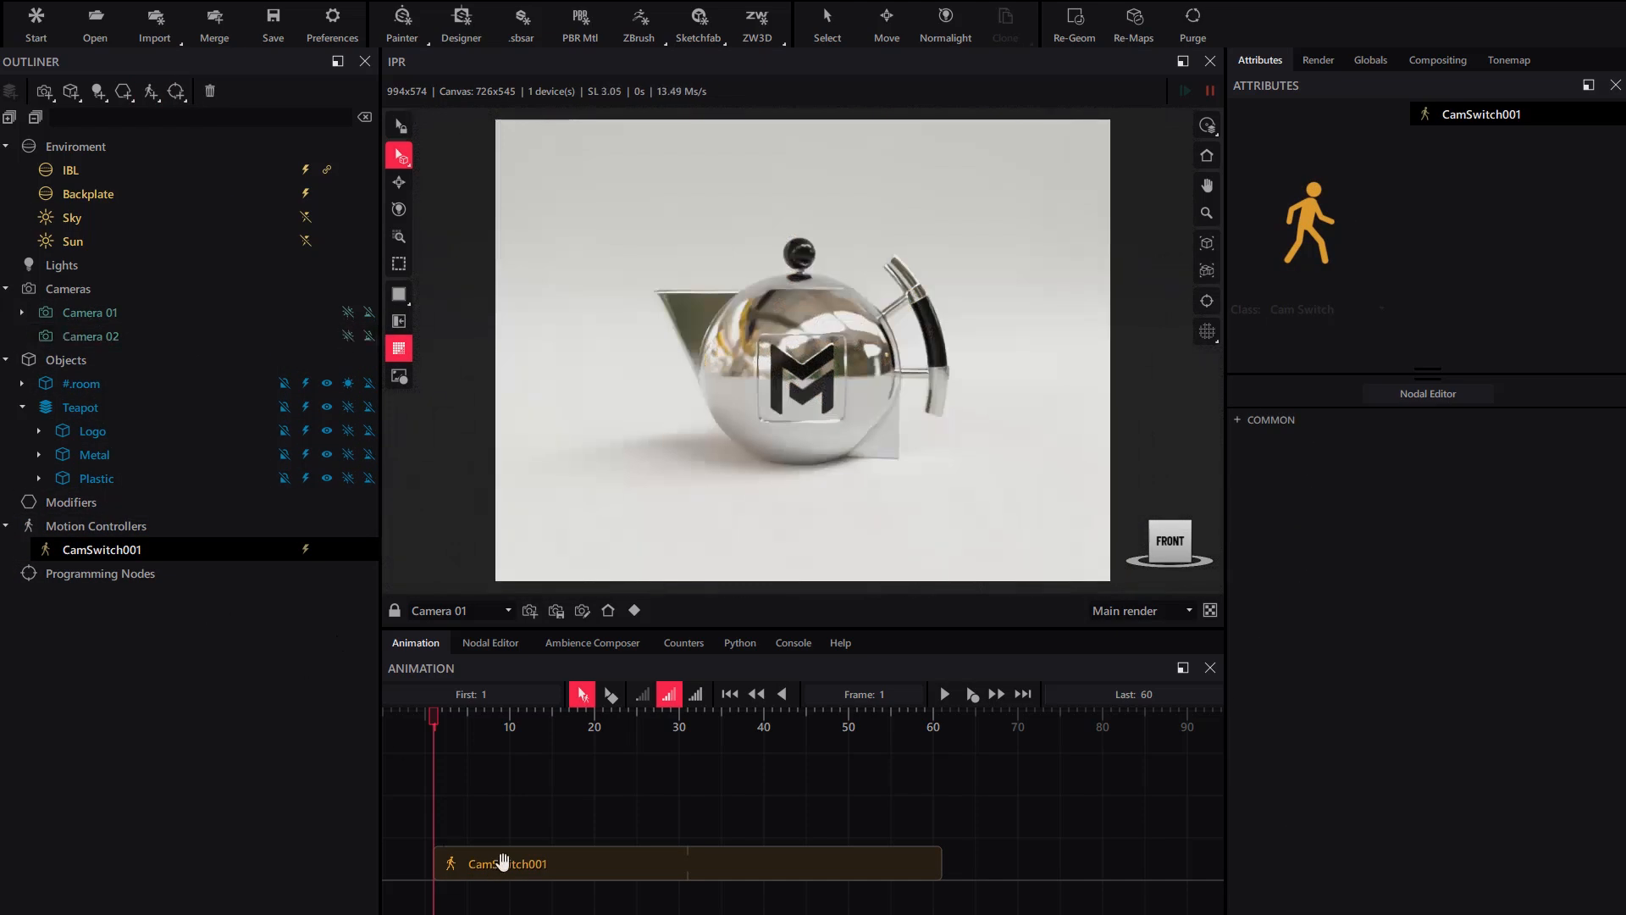
left_click(151, 92)
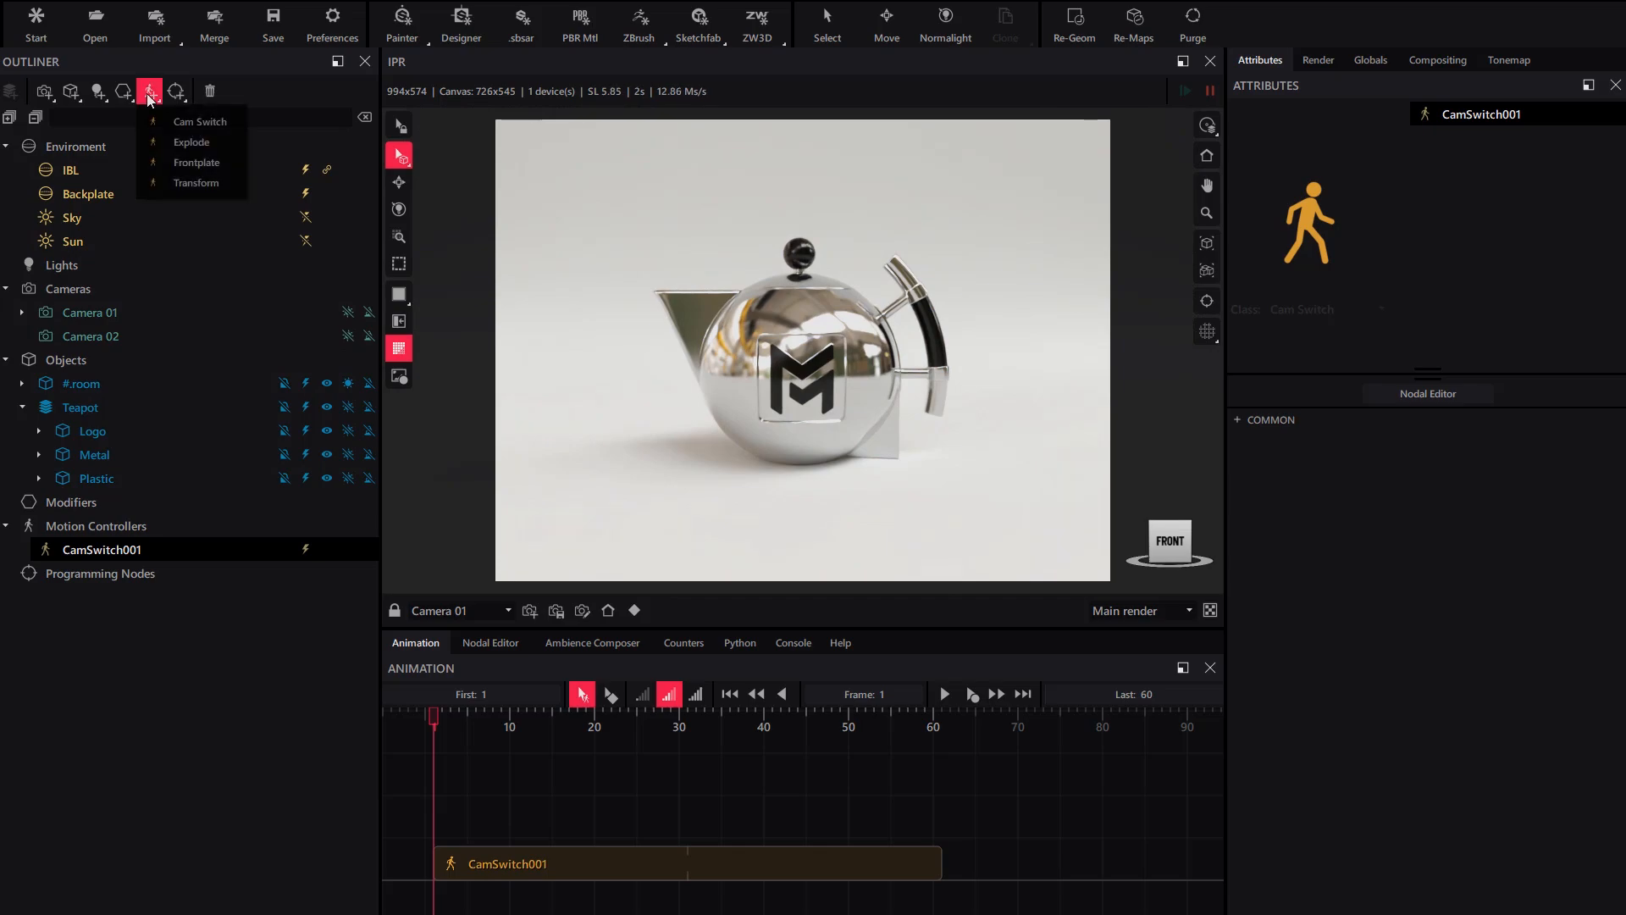
left_click(219, 124)
left_click(123, 550)
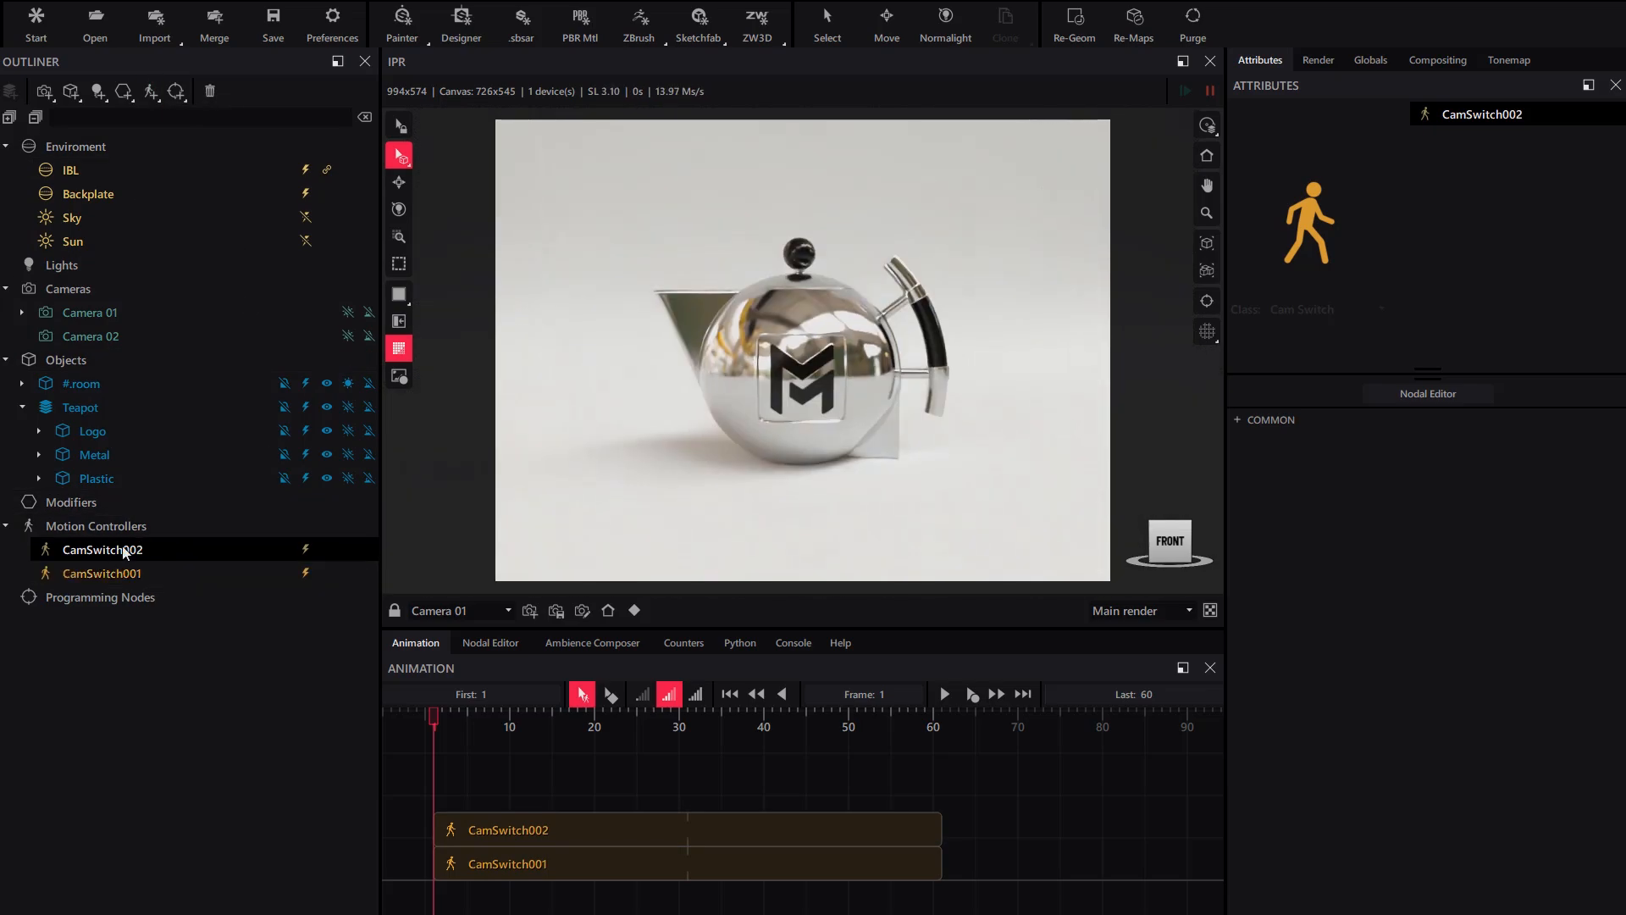
left_click_drag(117, 553, 182, 336)
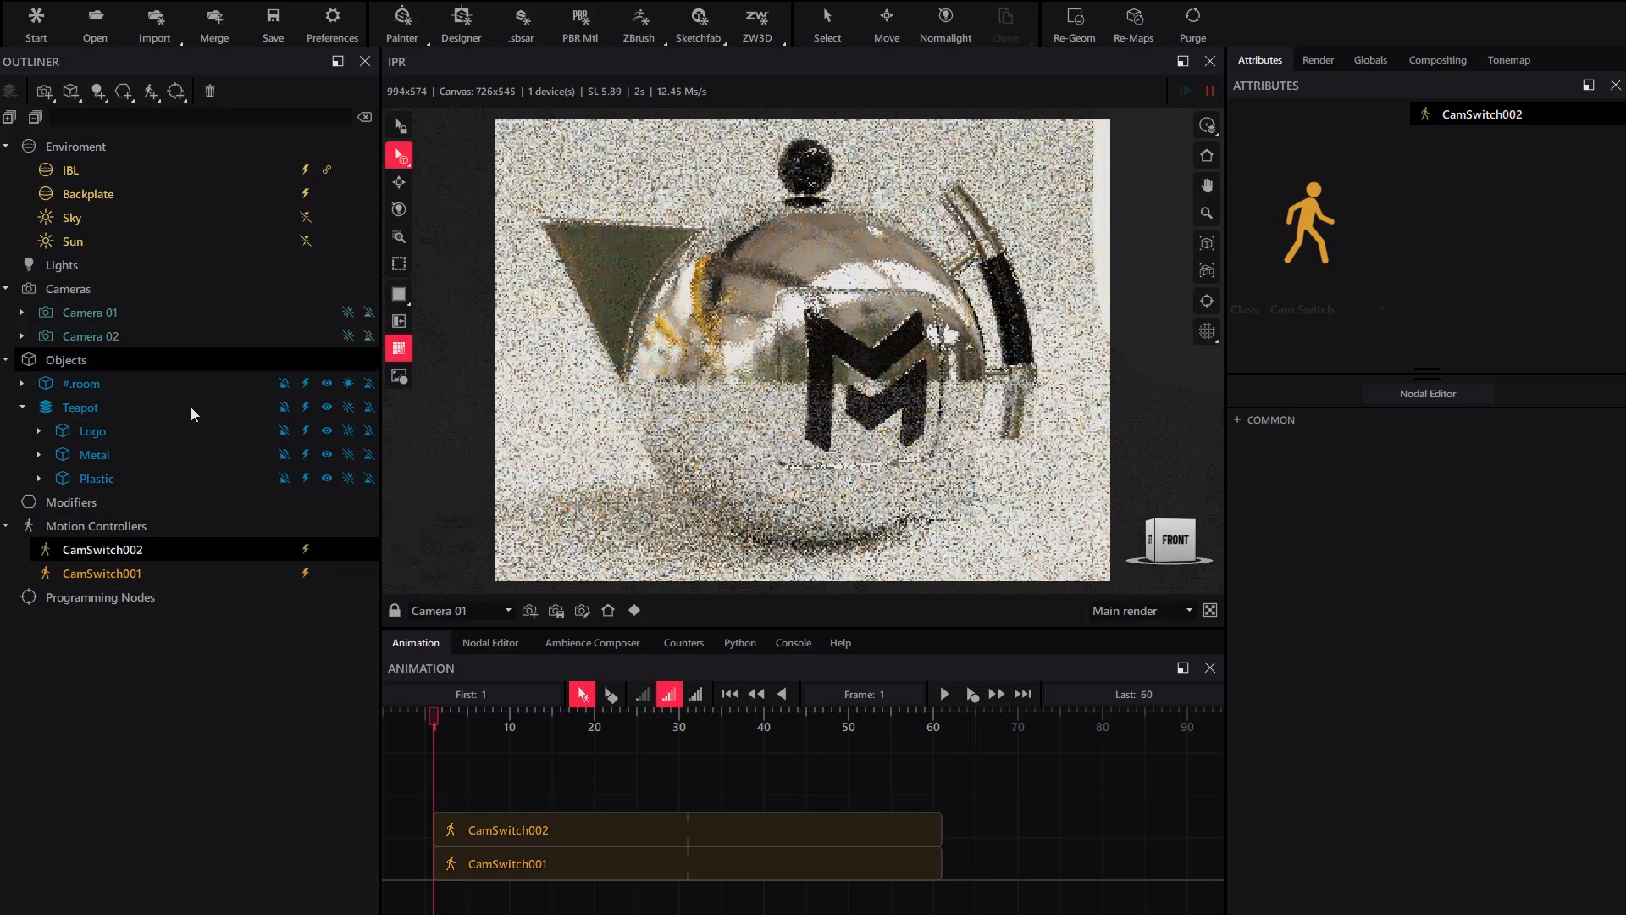
- Place the camera-switch clips at frames 1–30 and 30–60, then scrub to check
left_click_drag(554, 846, 1036, 835)
left_click_drag(939, 864, 672, 873)
left_click_drag(993, 836, 756, 845)
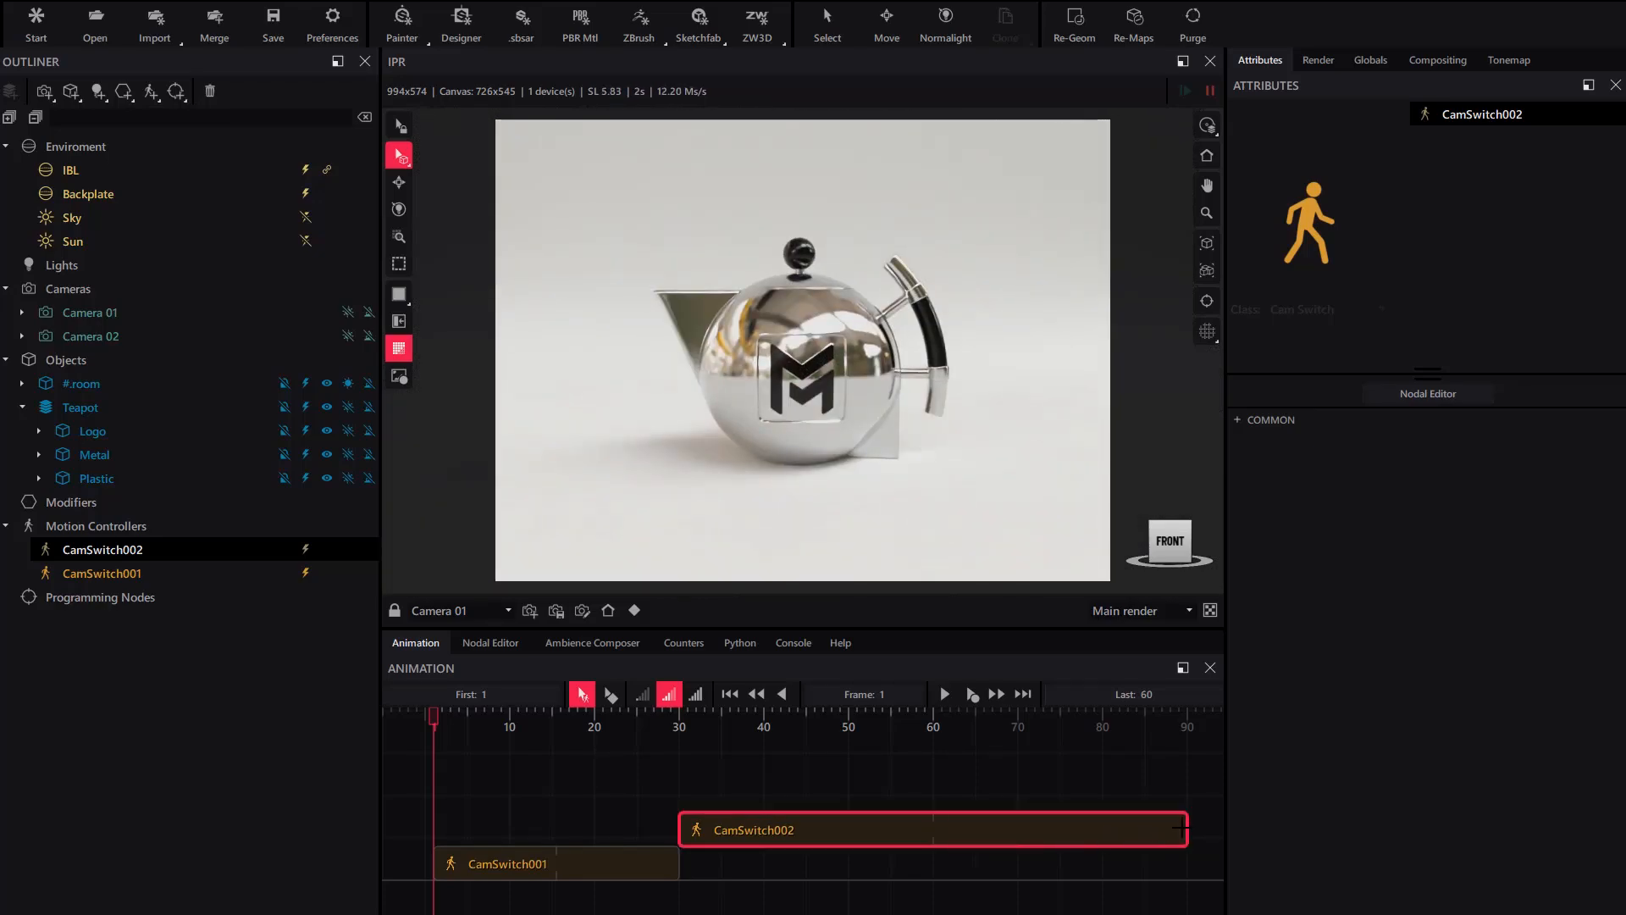
left_click_drag(1181, 828, 934, 829)
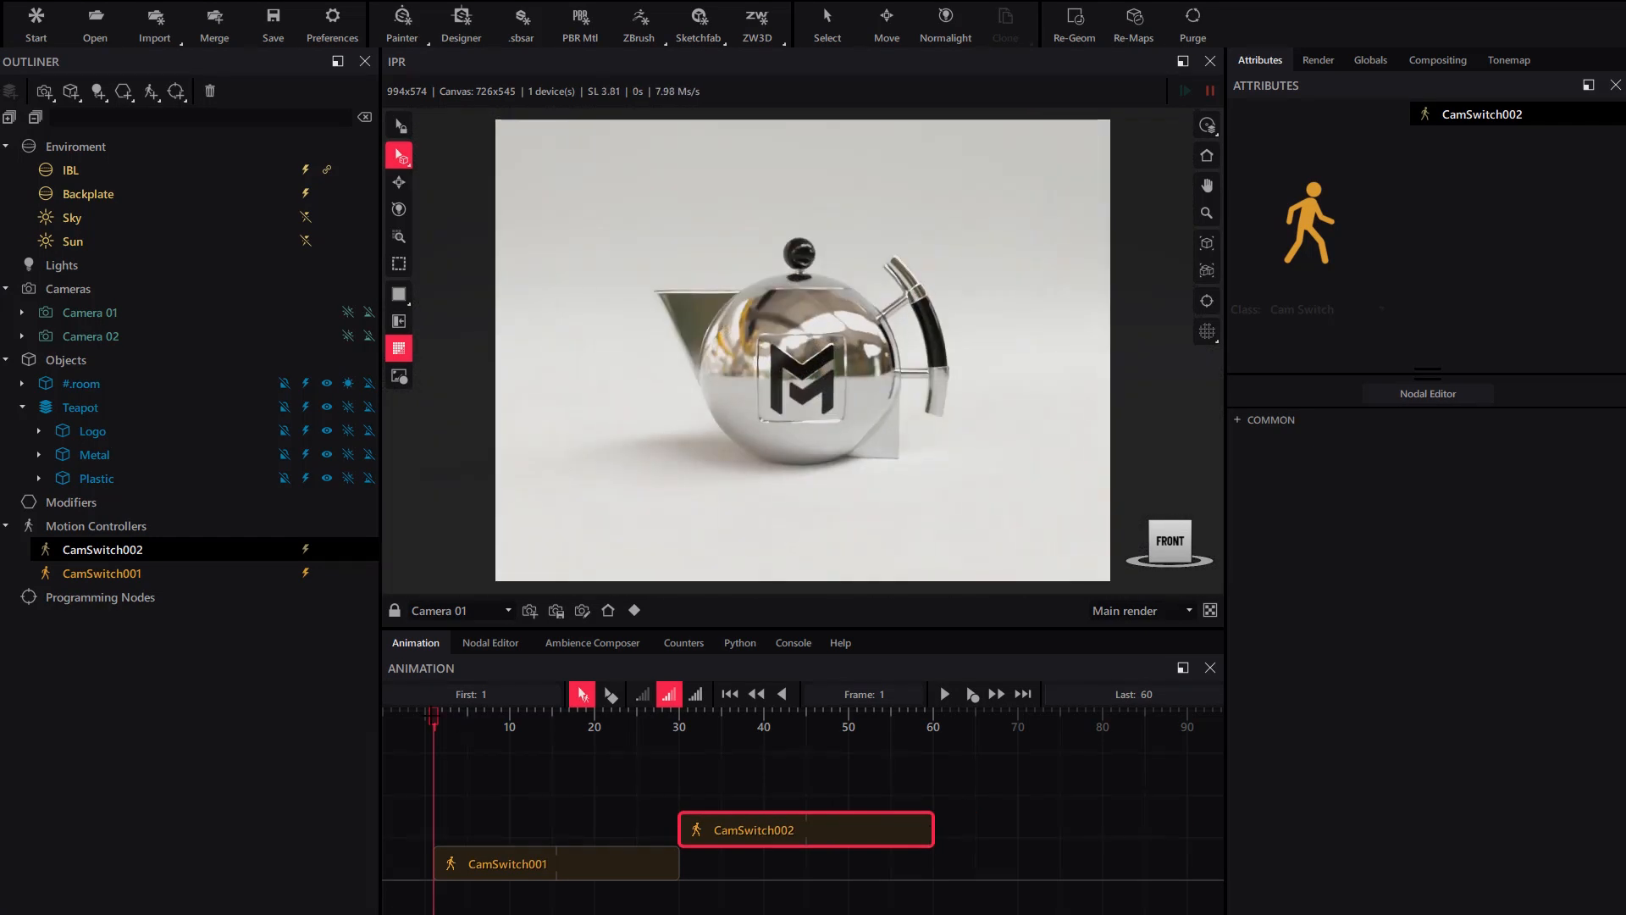
mouse_move(433, 728)
left_mouse_down()
mouse_move(518, 752)
mouse_move(917, 752)
mouse_move(434, 752)
left_mouse_up()
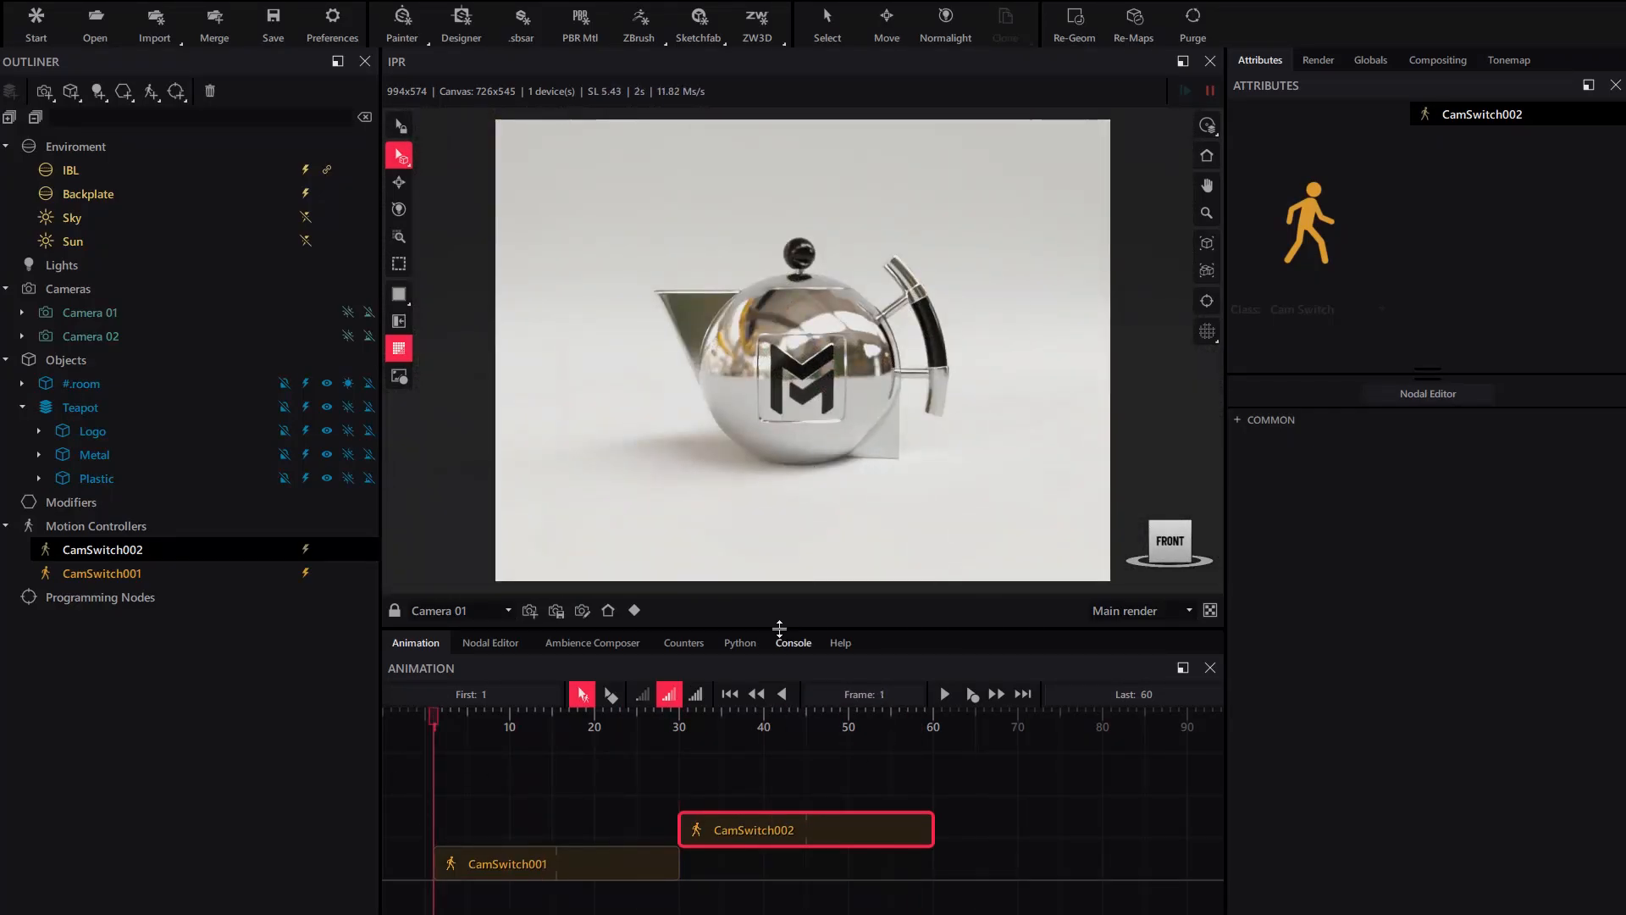
- Preview the camera switch in an enlarged Animation panel, then bring up the IBL angle keyframe options
left_click_drag(779, 629, 779, 565)
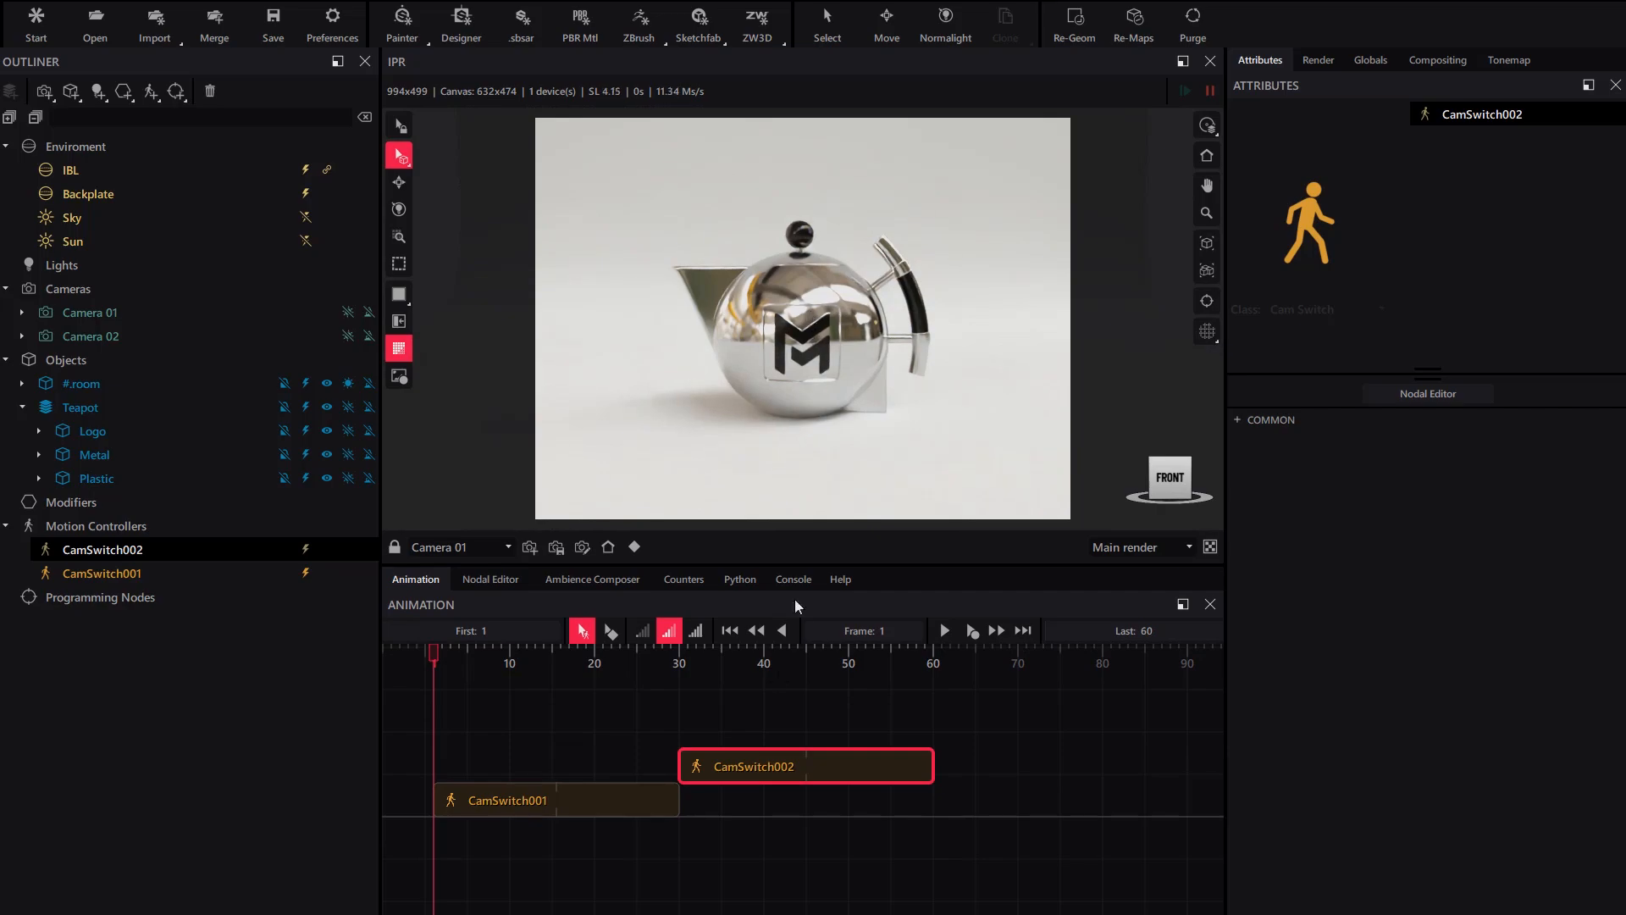
left_click(942, 627)
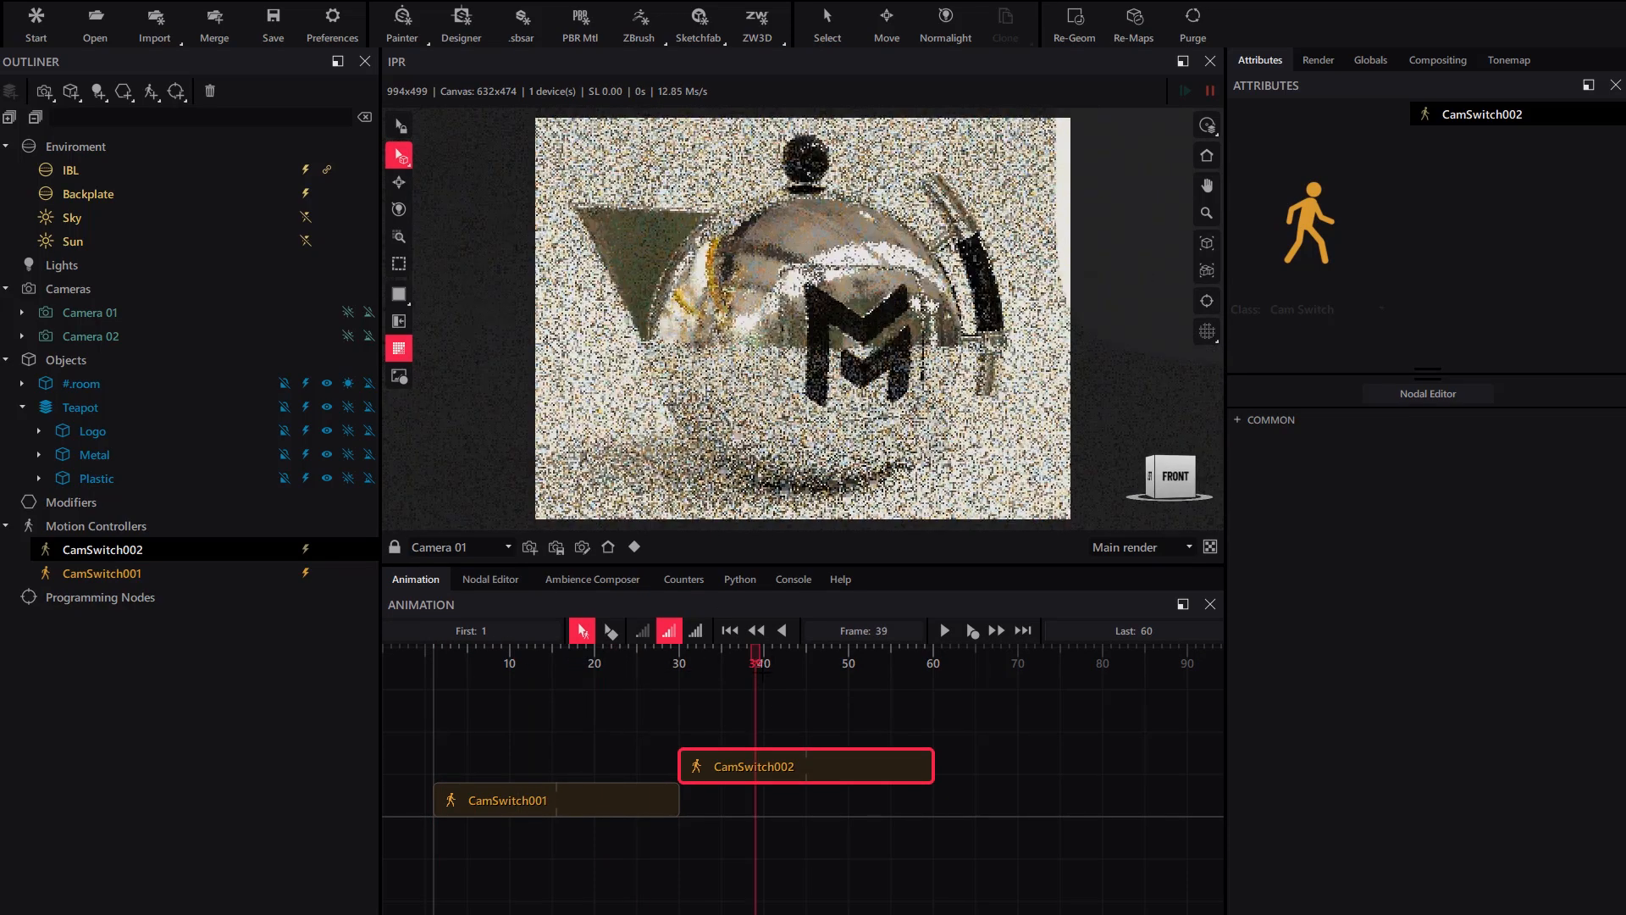
left_click(731, 631)
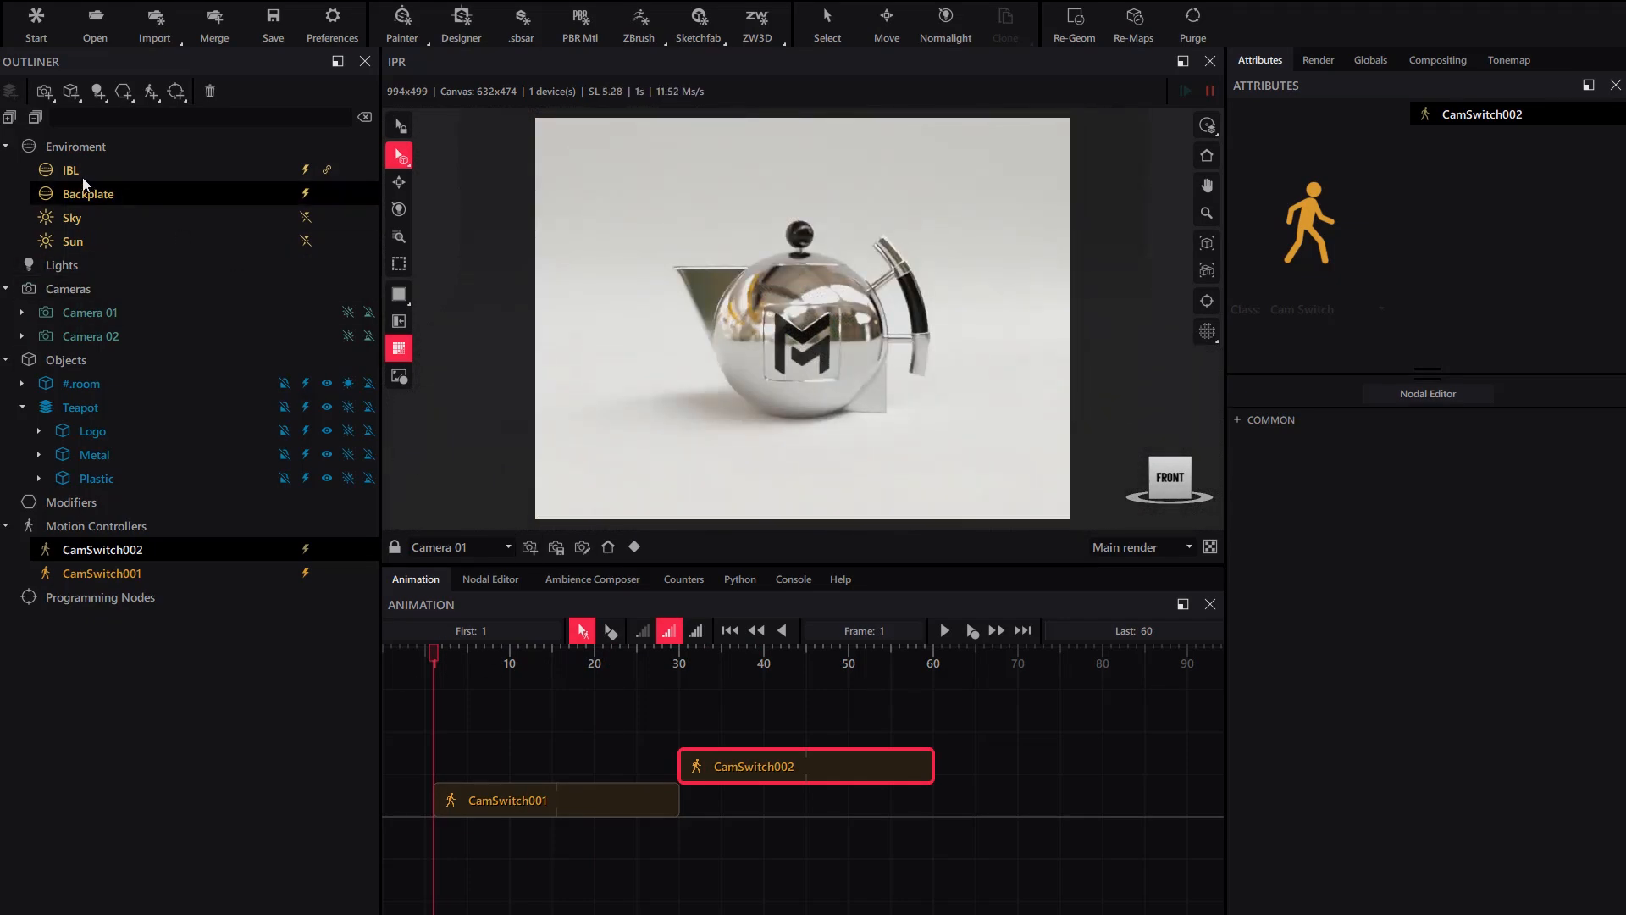
left_click(216, 174)
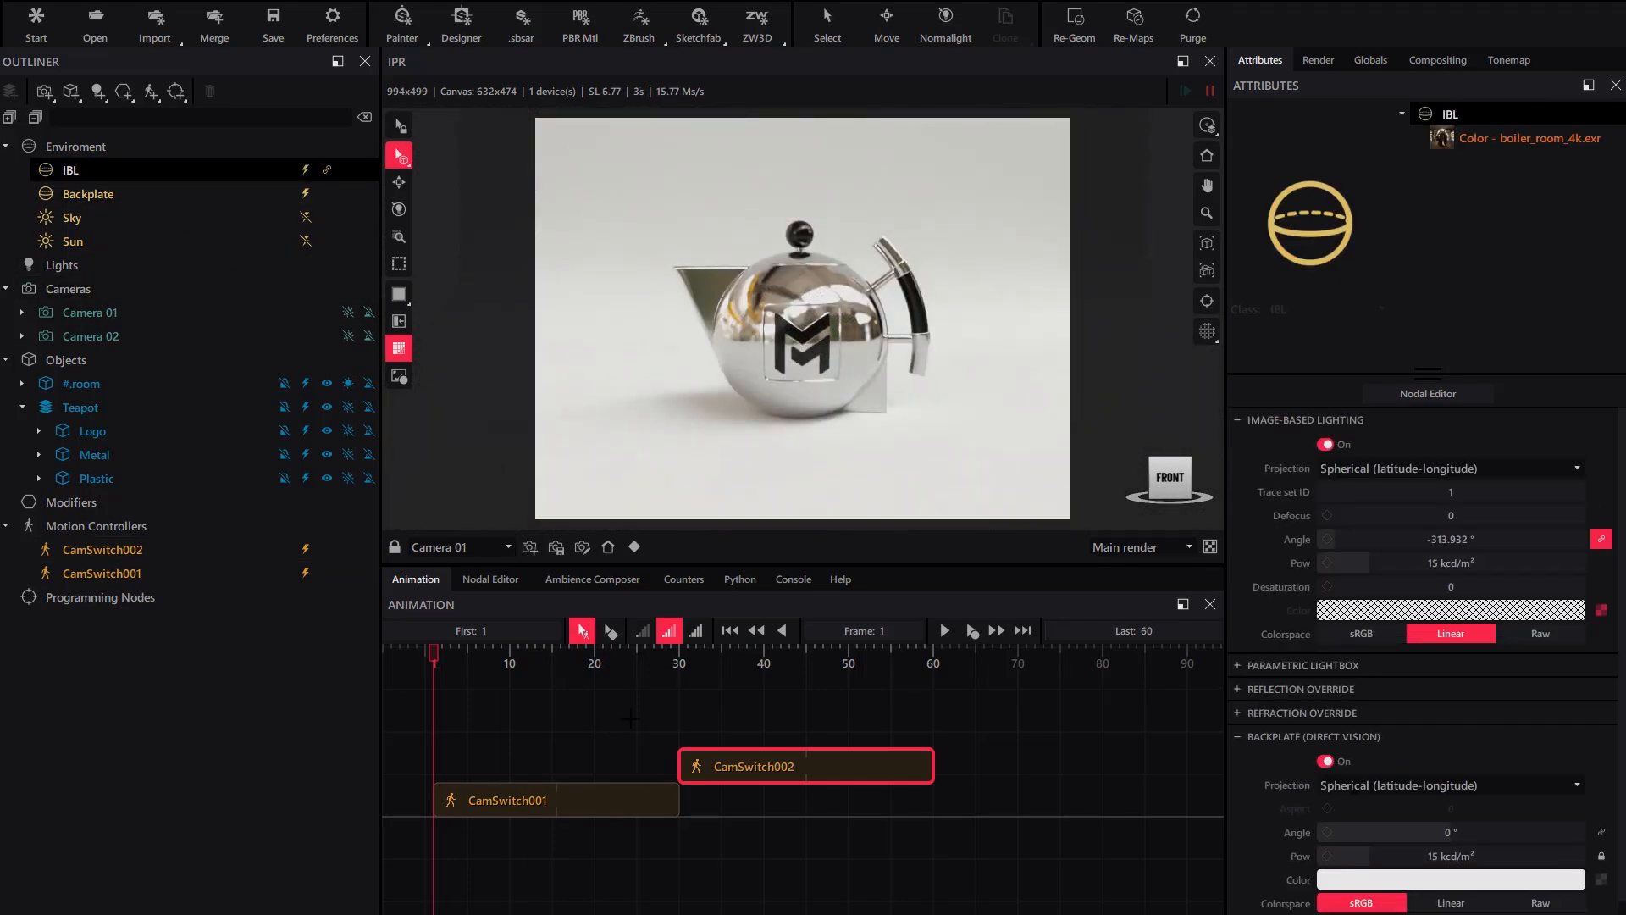
right_click(1431, 542)
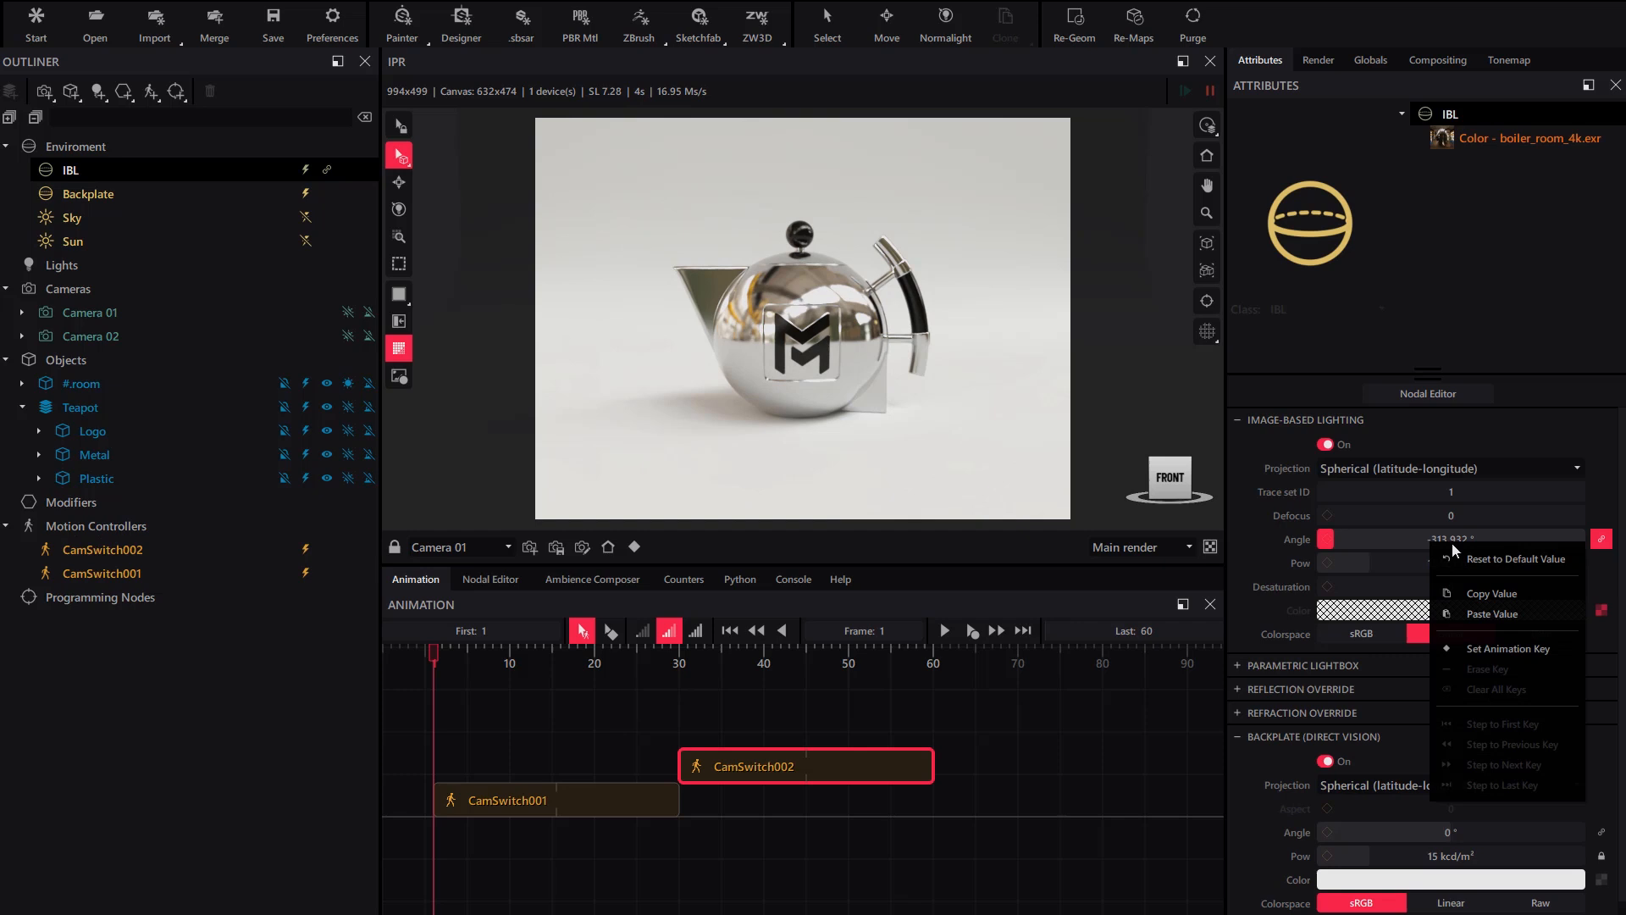
- Key the IBL angle at -360° on frame 1 and -206° on frame 35, then preview
left_click(1508, 648)
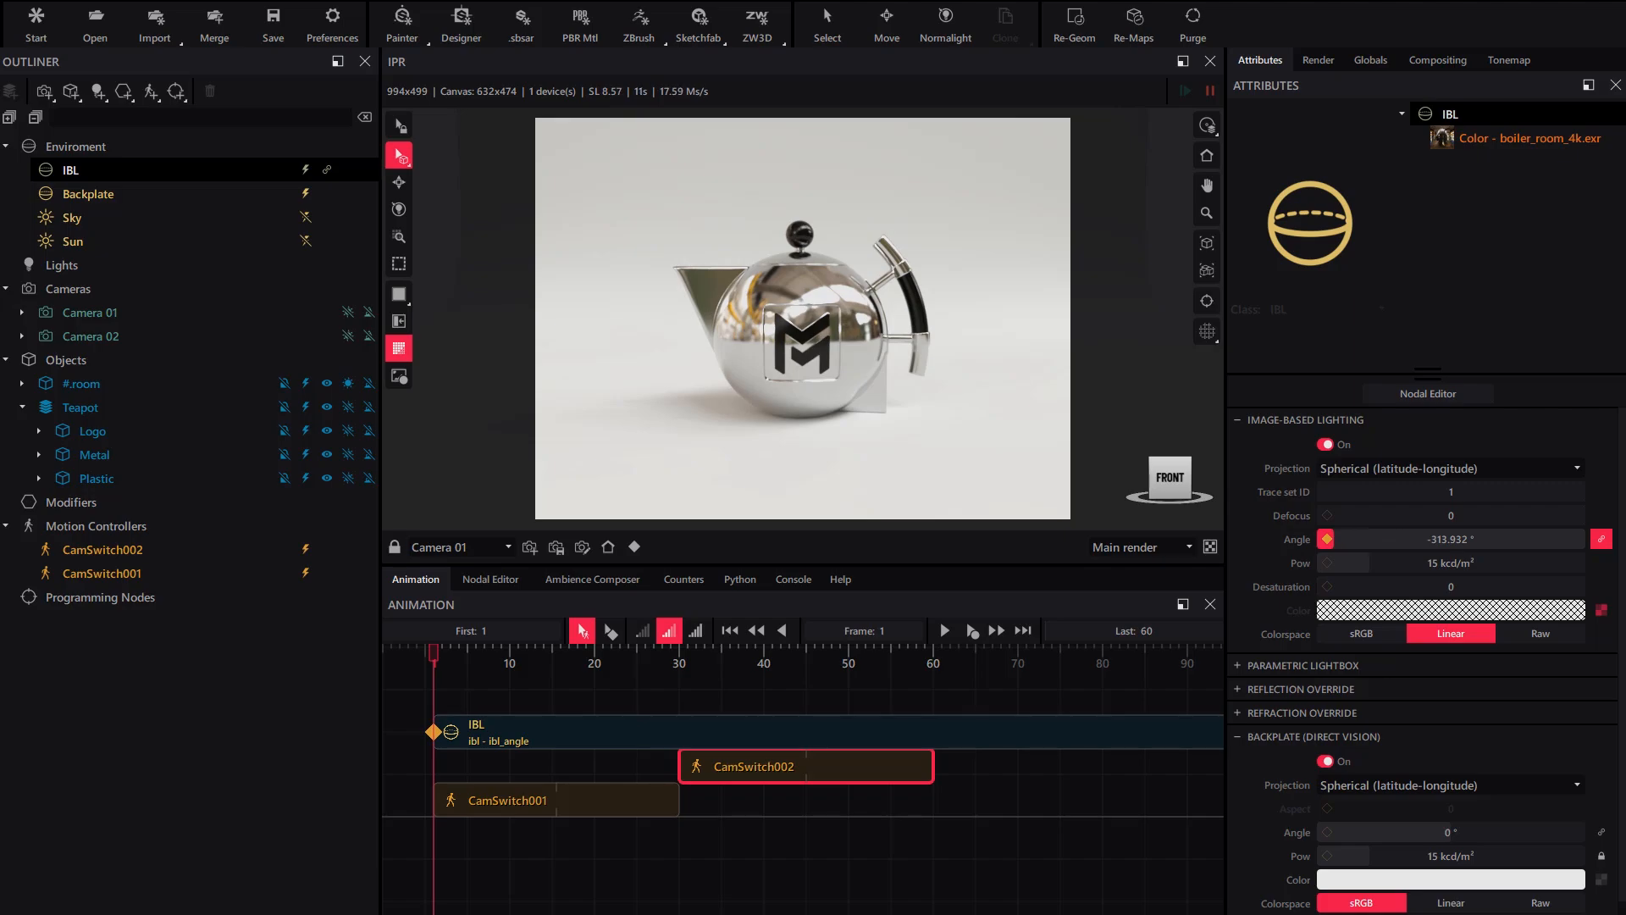
left_click_drag(1356, 537, 1322, 538)
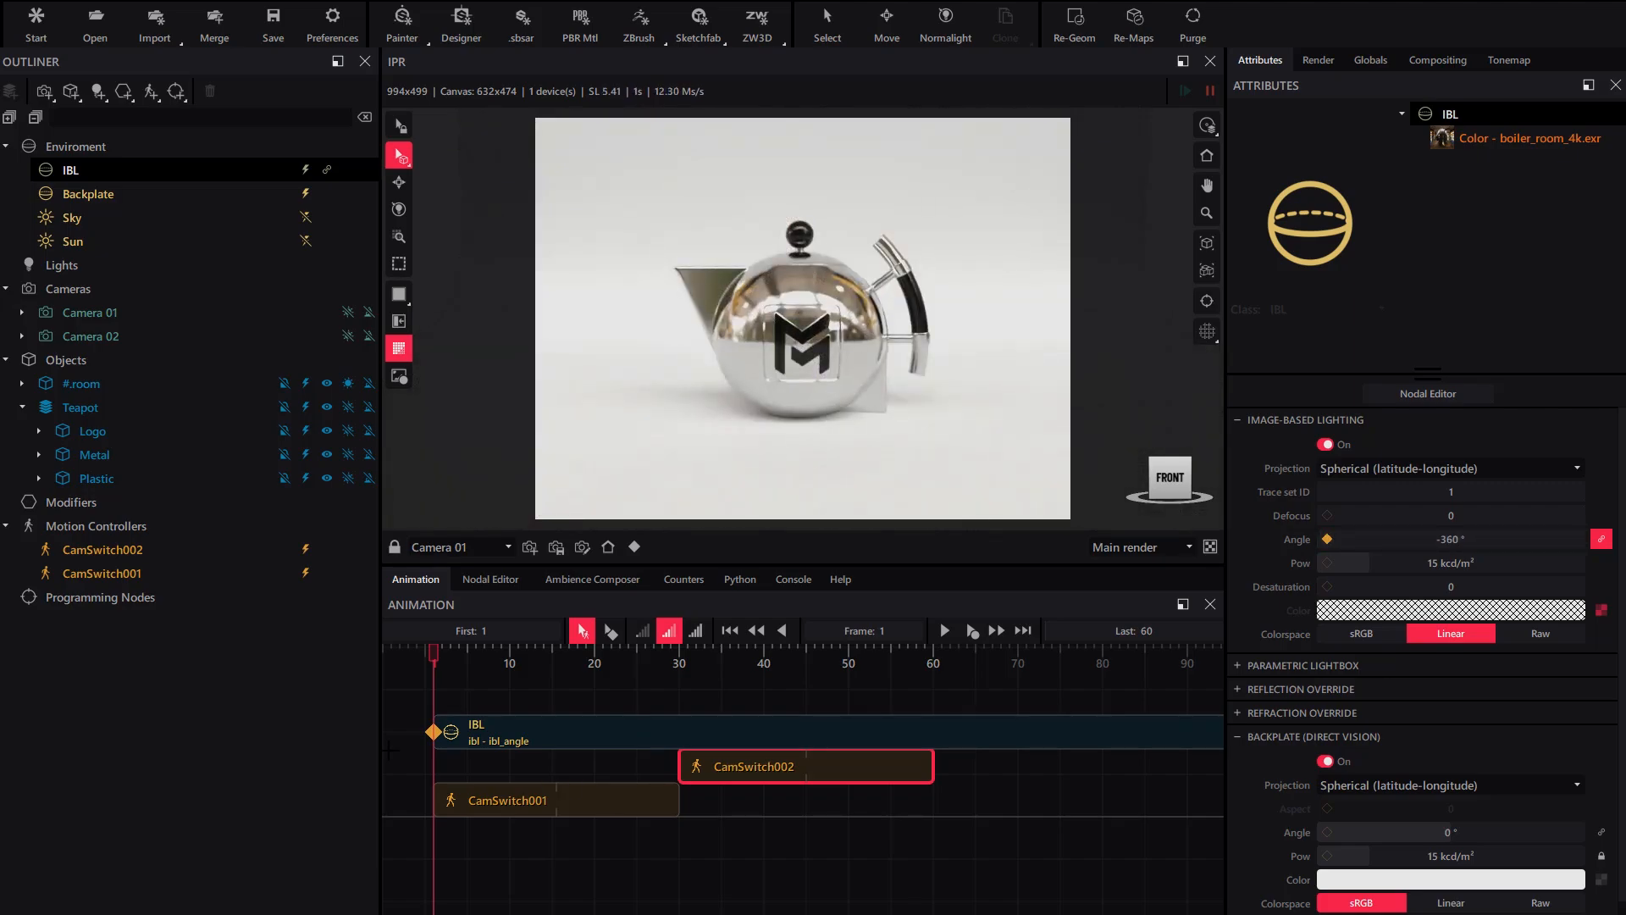
left_click(942, 627)
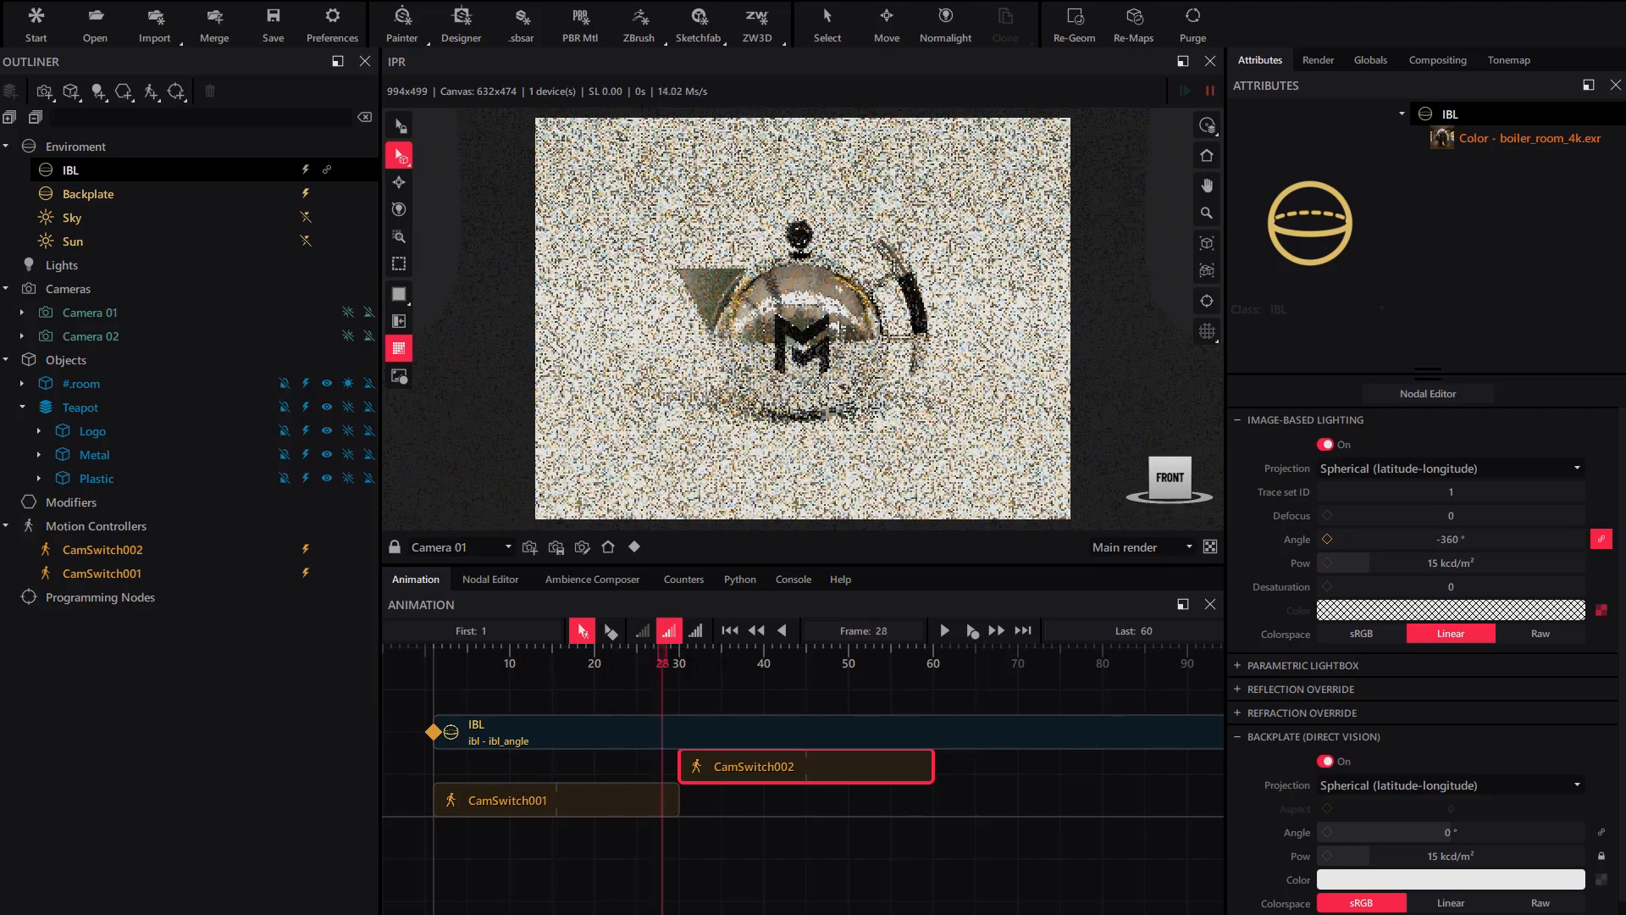
left_click_drag(764, 654, 722, 654)
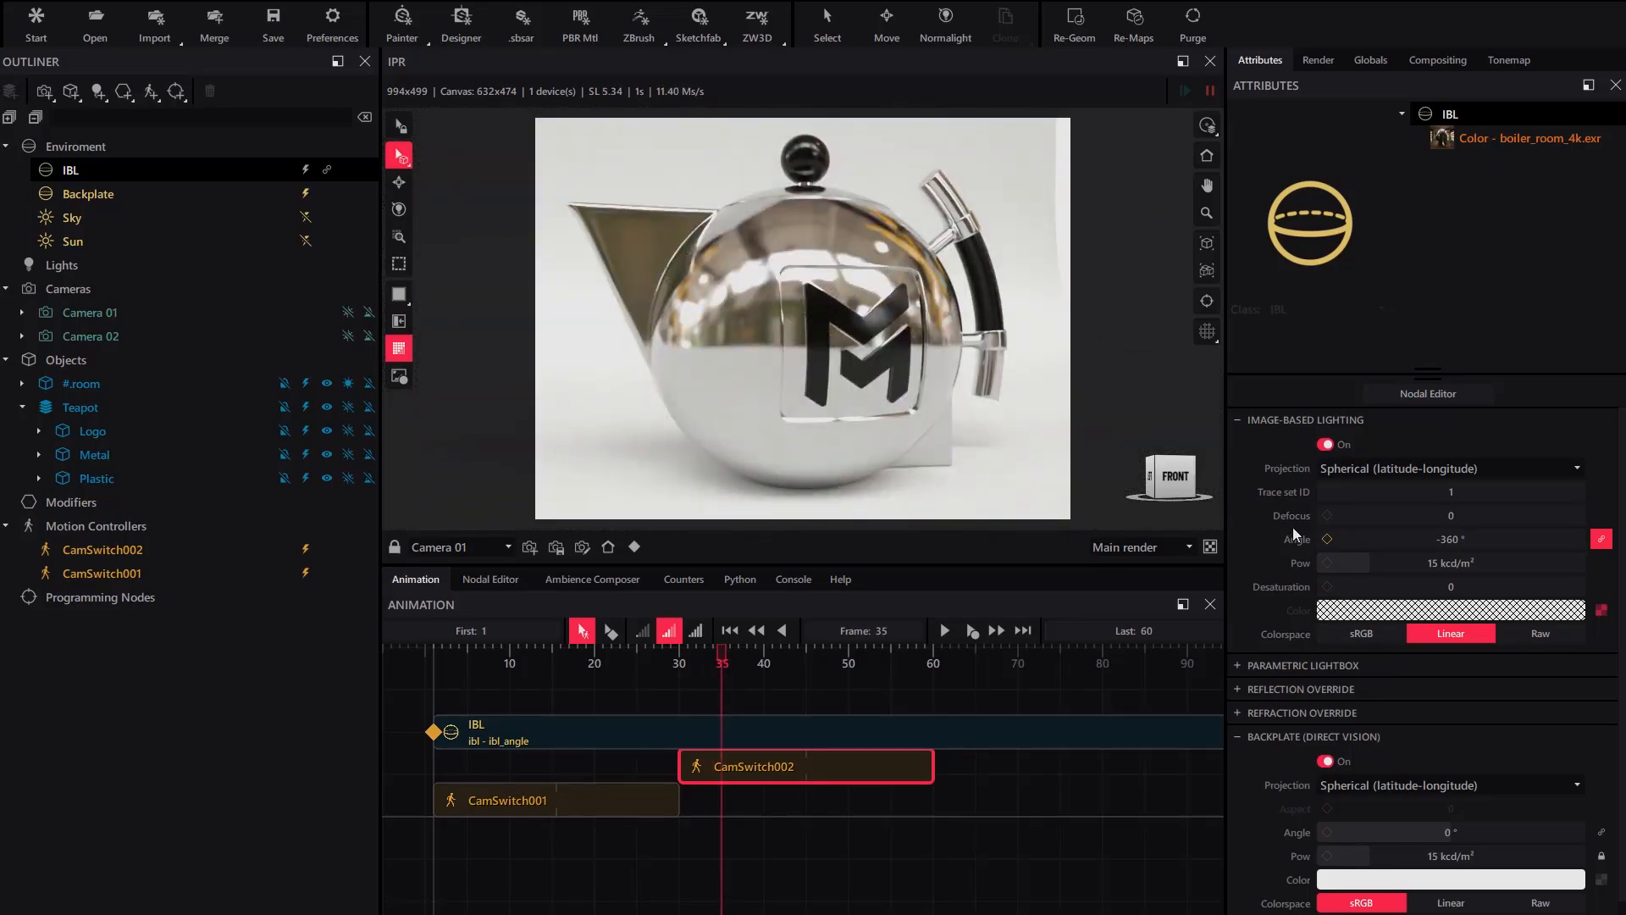
mouse_move(1402, 539)
left_mouse_down()
mouse_move(1491, 539)
mouse_move(1374, 539)
left_mouse_up()
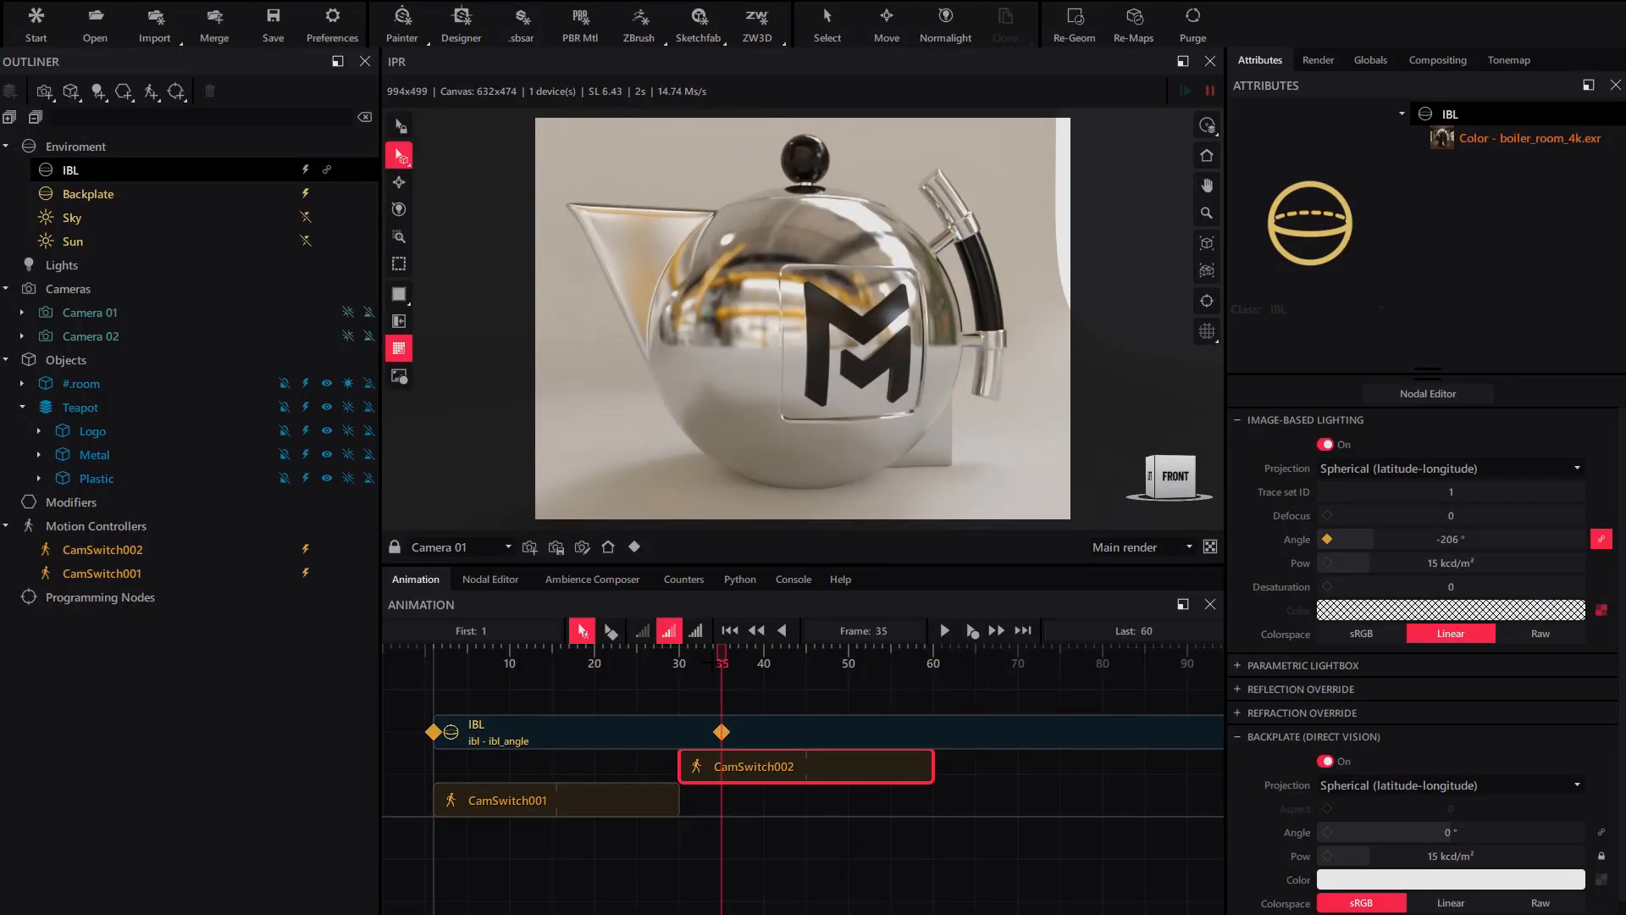
left_click_drag(722, 657, 728, 699)
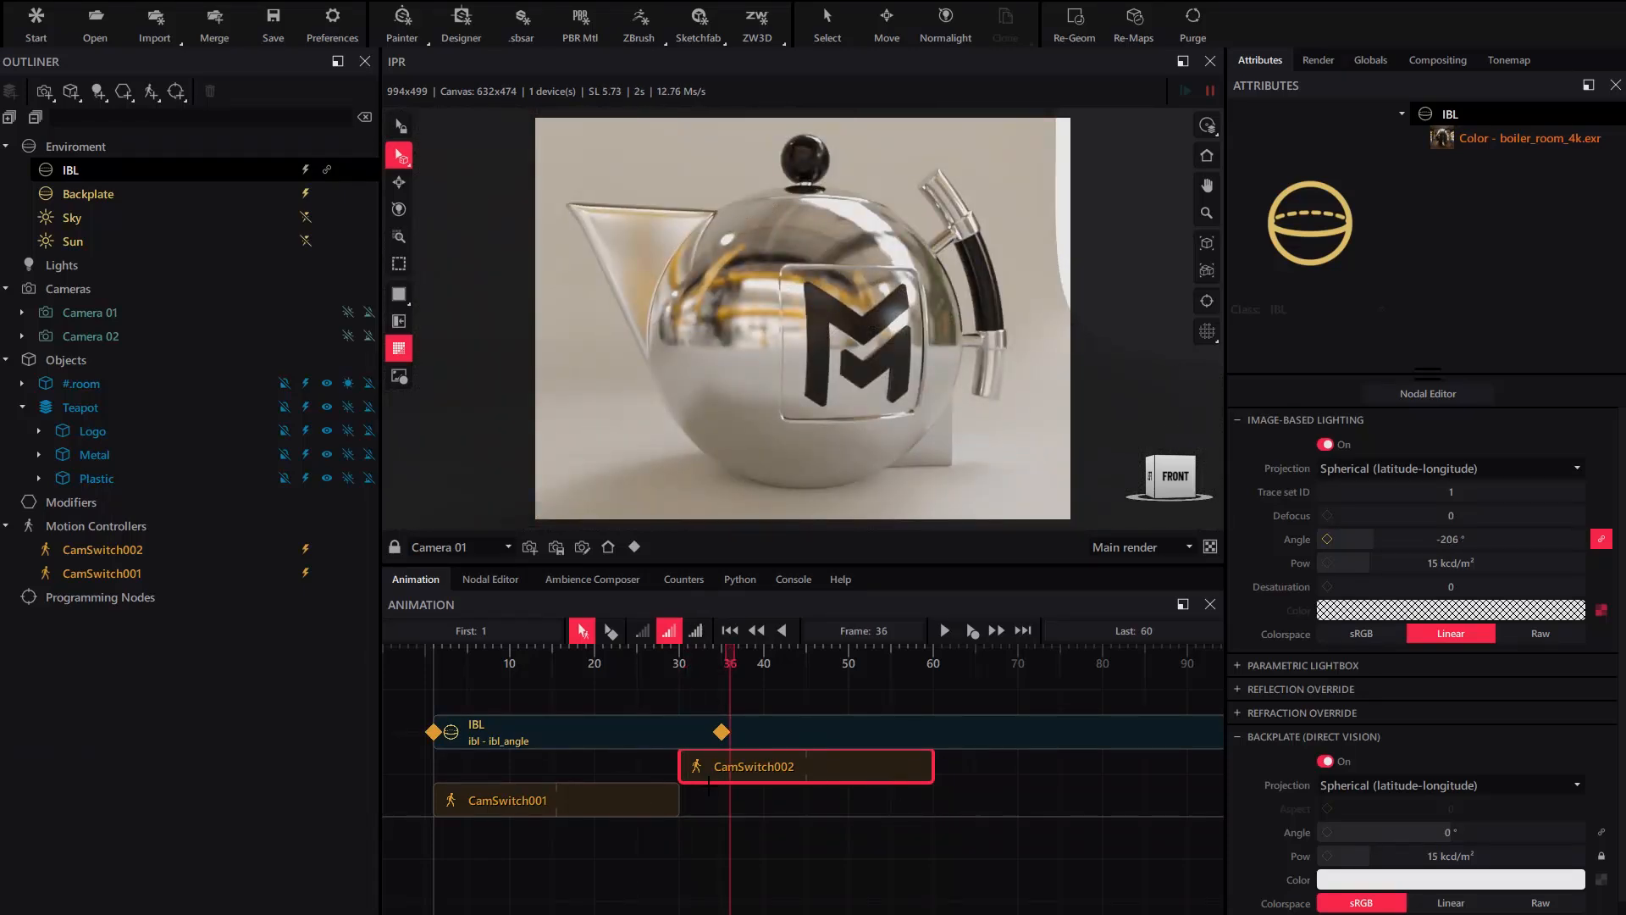
scroll(709, 784, "up", 4)
middle_click_drag(705, 770, 854, 778)
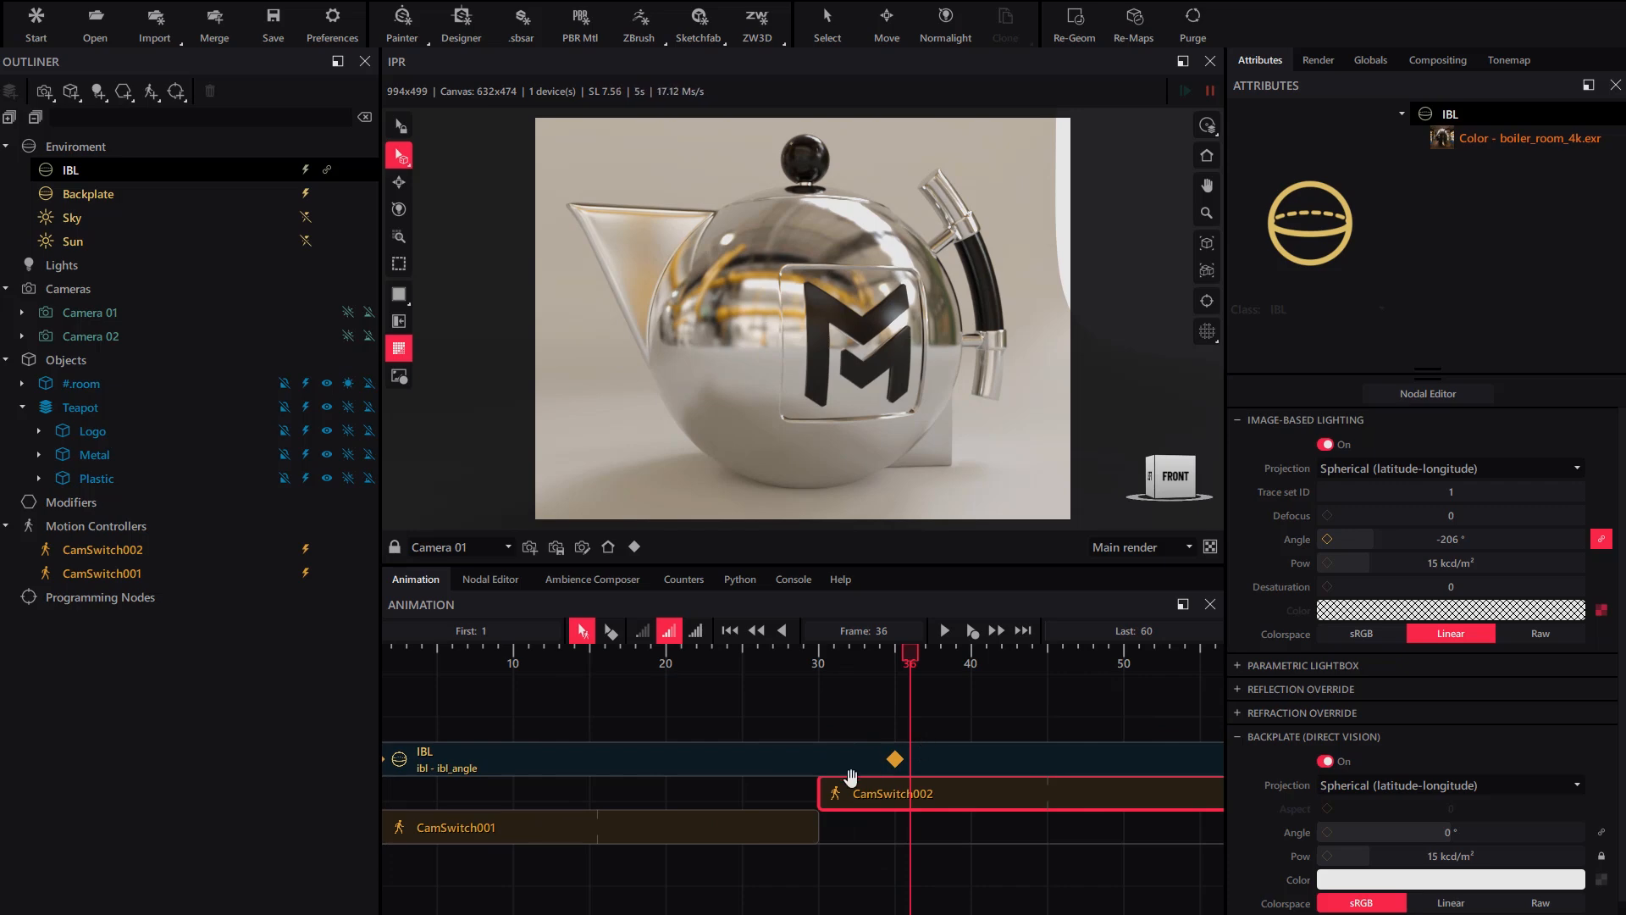
- Move the -206° IBL angle keyframe from frame 35 to frame 30
scroll(850, 777, "up", 2)
left_click(854, 762)
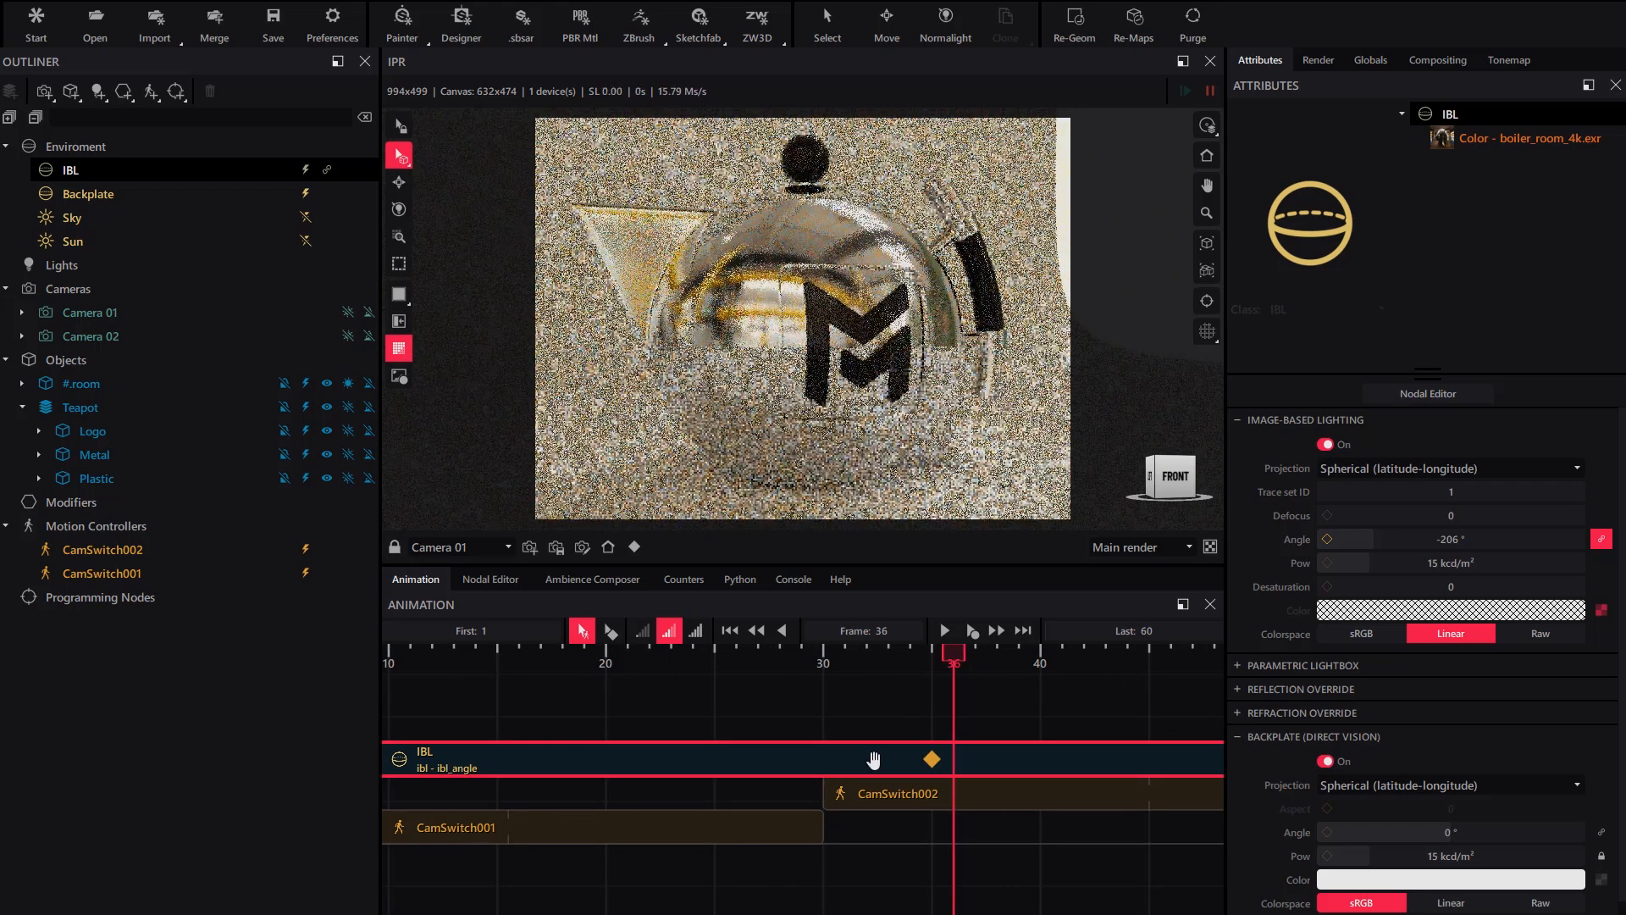
left_click(610, 631)
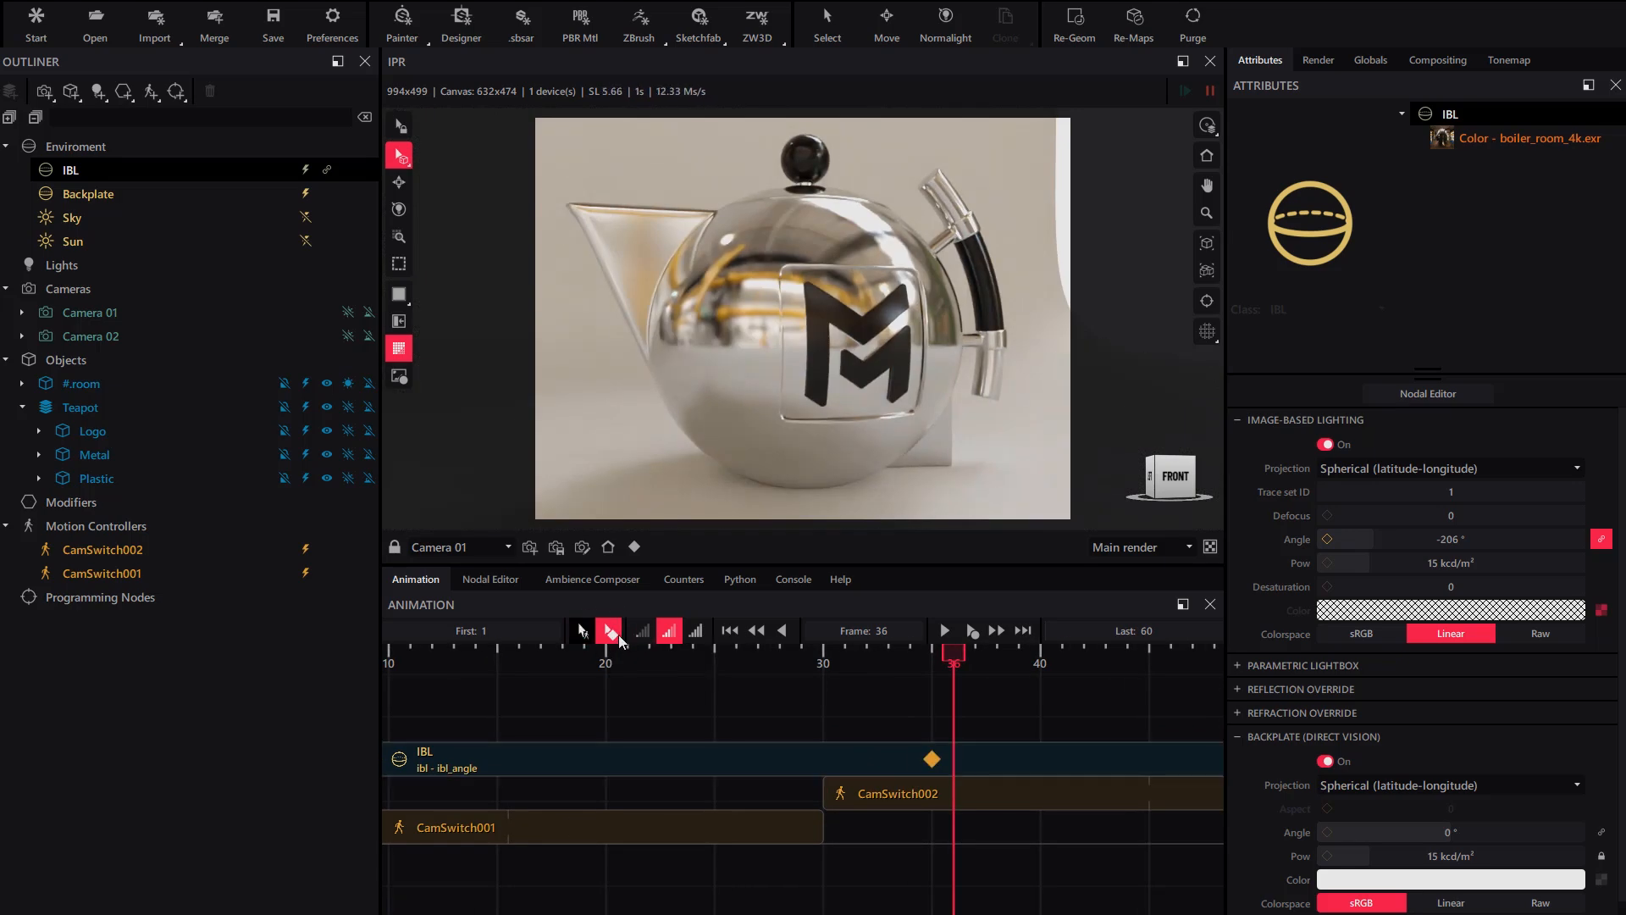
left_click_drag(930, 758, 822, 759)
scroll(824, 759, "up", 2)
left_click(837, 760)
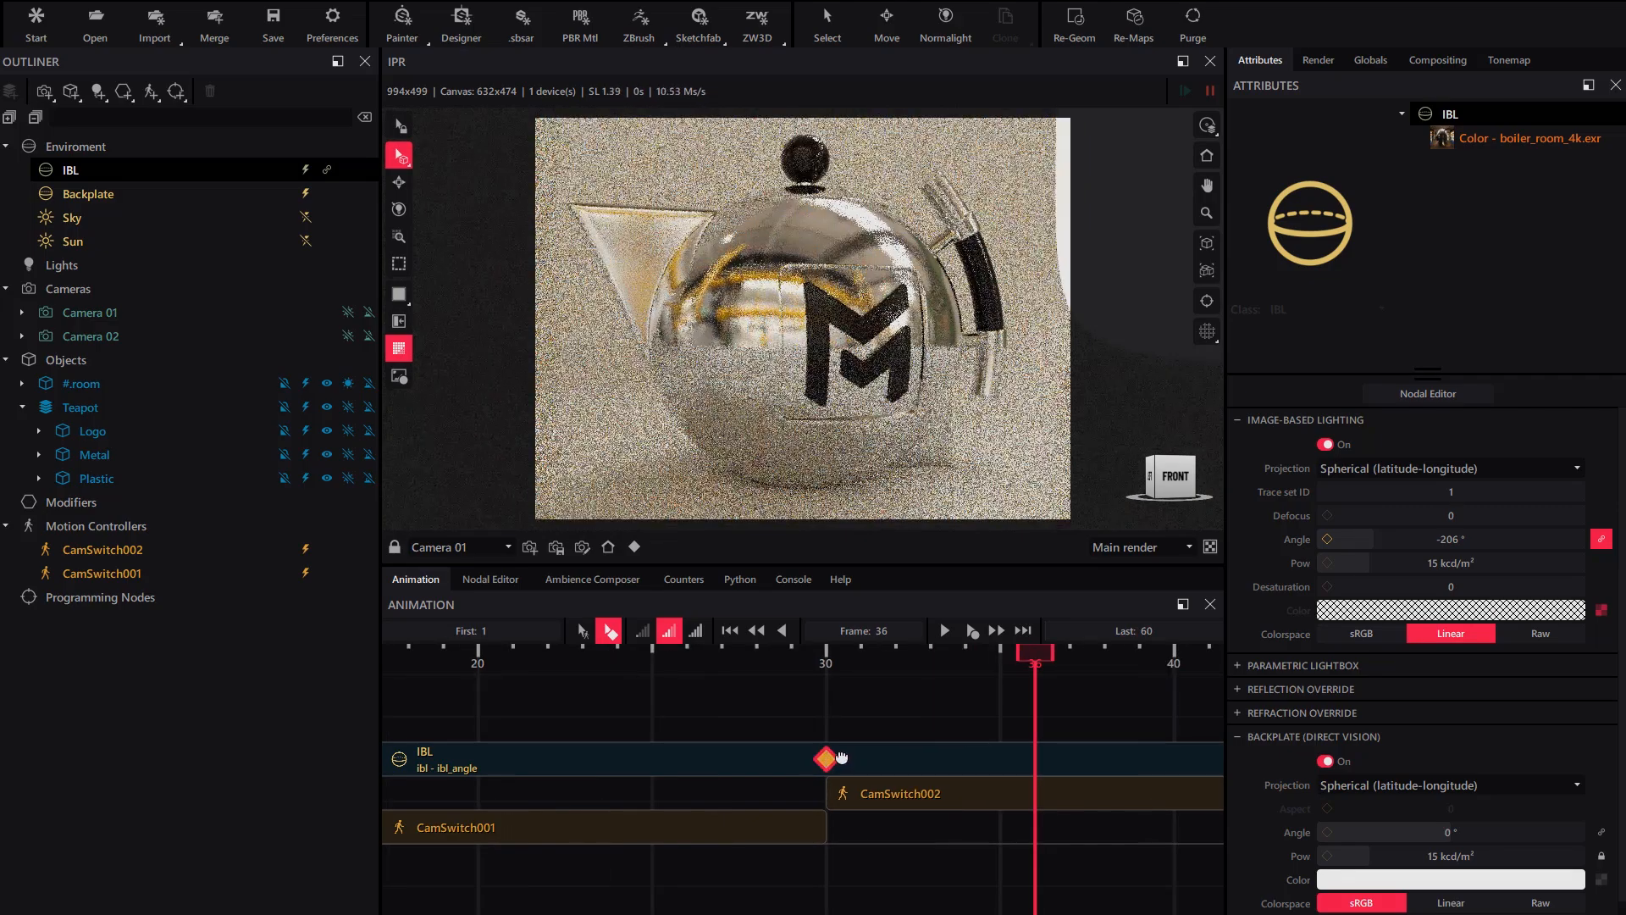
- Scrub from frame 29 back to frame 1 to check the IBL angle
left_click_drag(1031, 653, 793, 653)
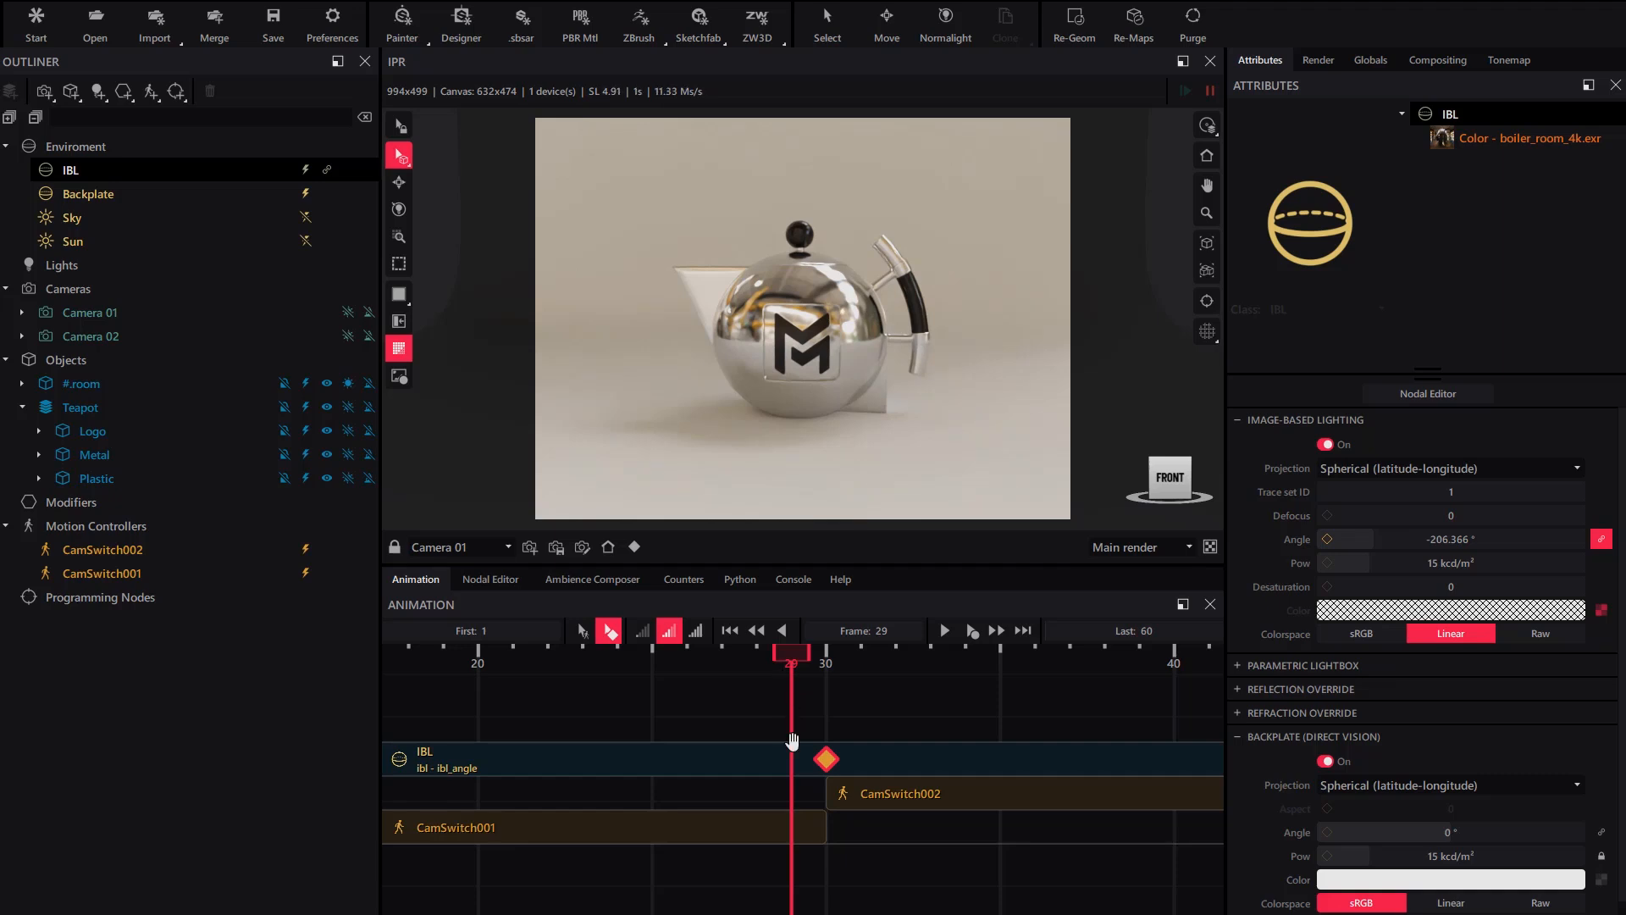
scroll(711, 715, "down", 2)
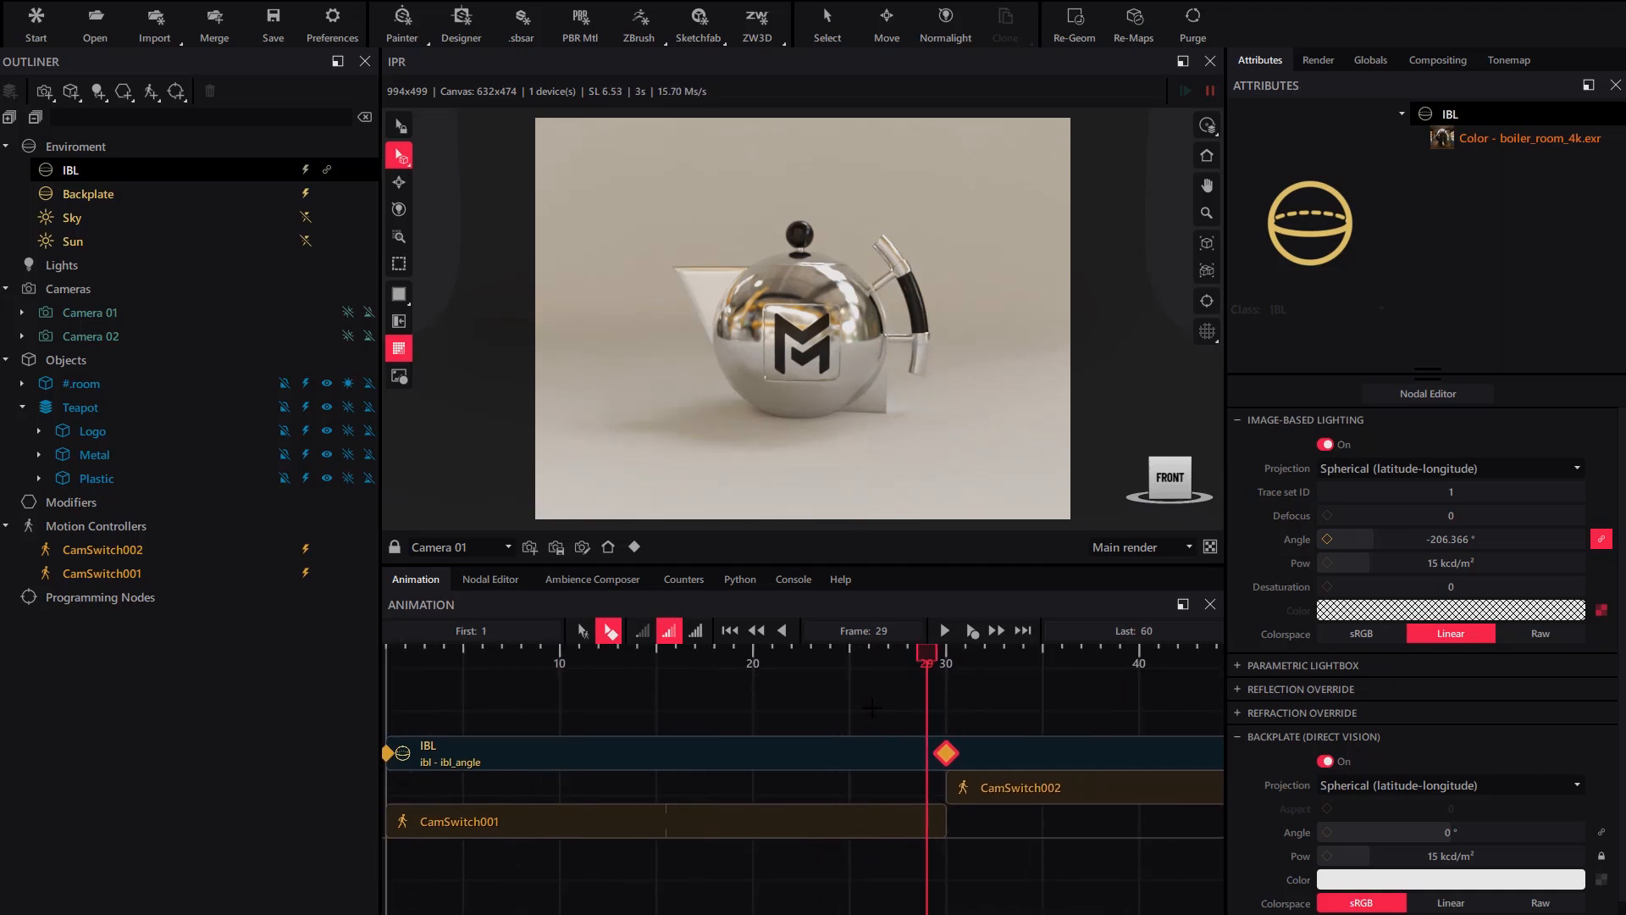
middle_click_drag(702, 703, 800, 708)
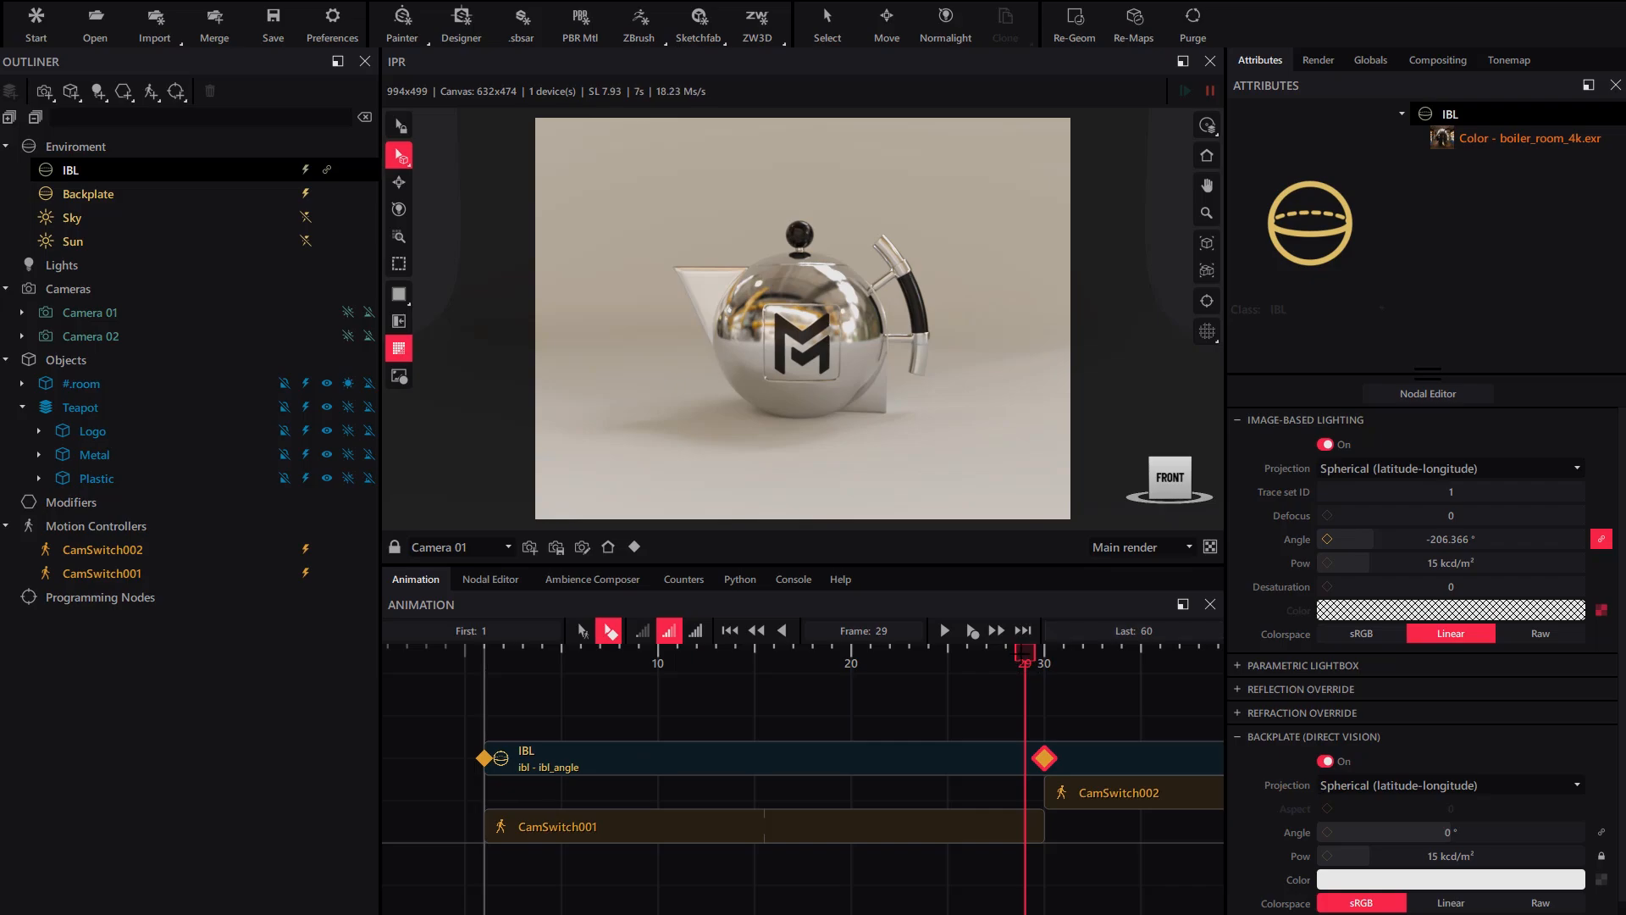
mouse_move(1025, 653)
left_mouse_down()
mouse_move(484, 653)
mouse_move(1025, 652)
left_mouse_up()
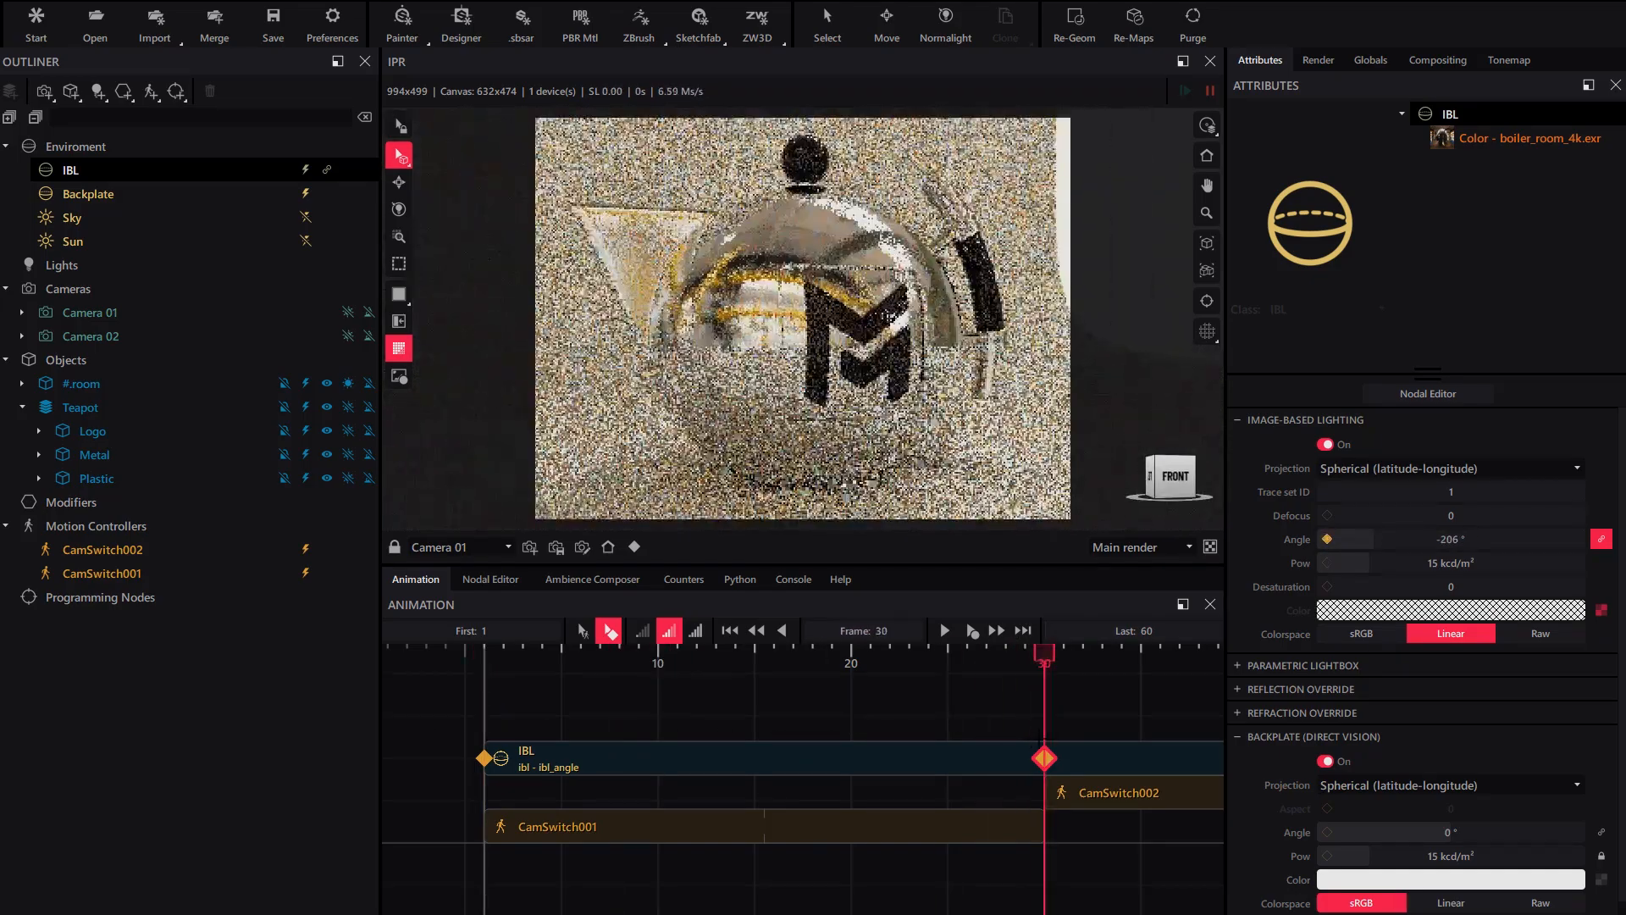
- Add a -360° IBL angle keyframe at frame 29 so the lighting holds
left_click(1445, 540)
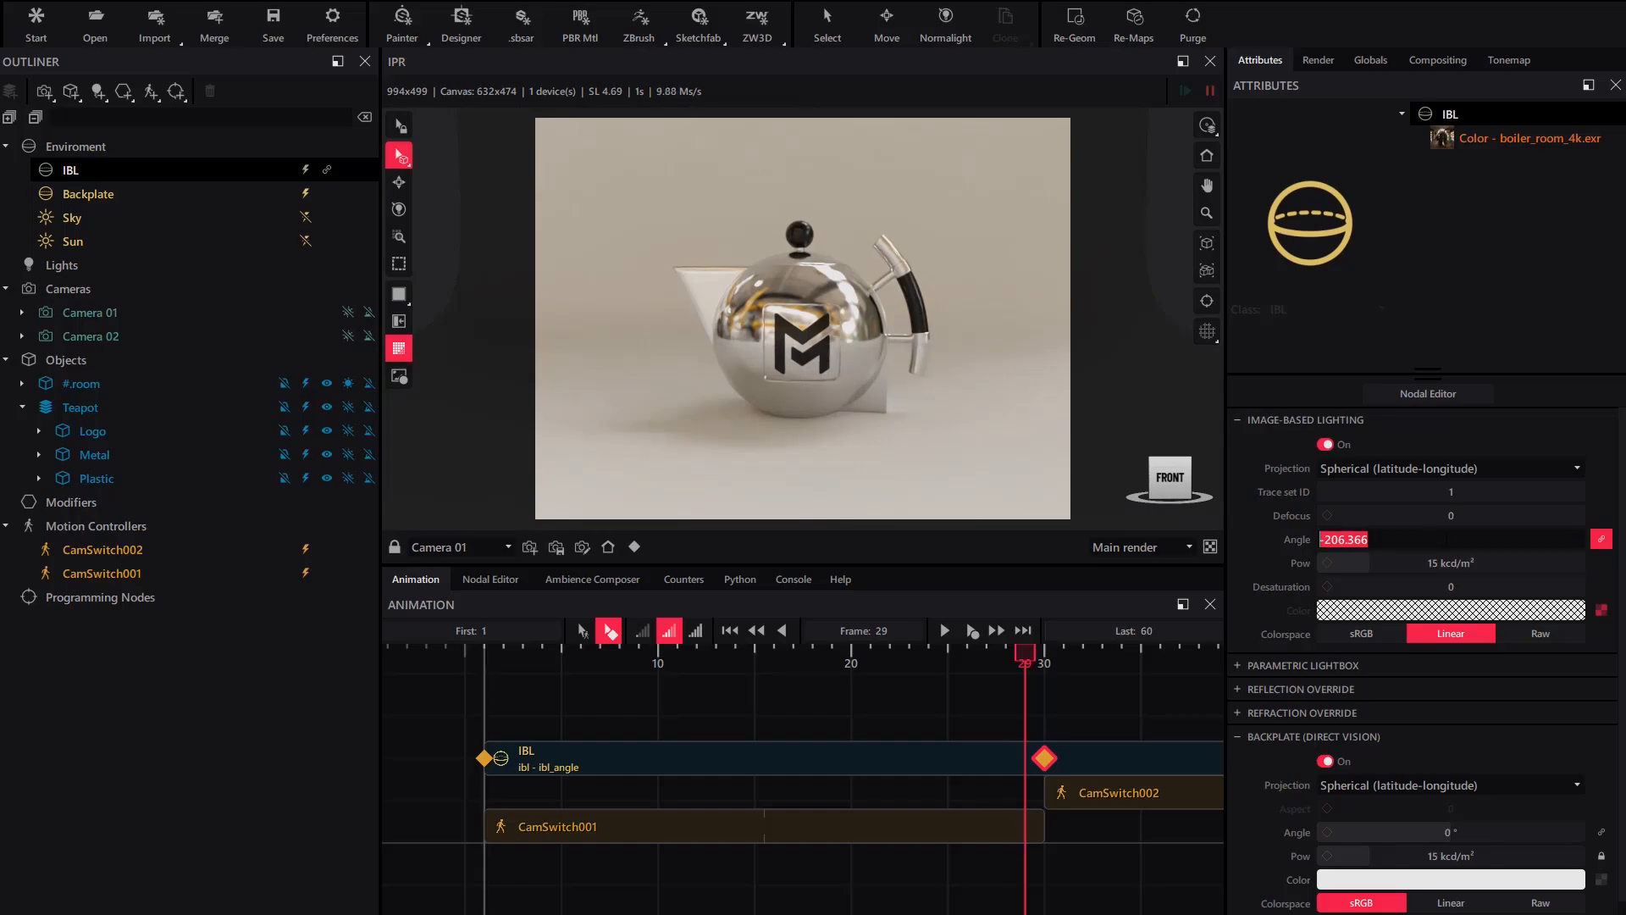
type("-360")
key("Return")
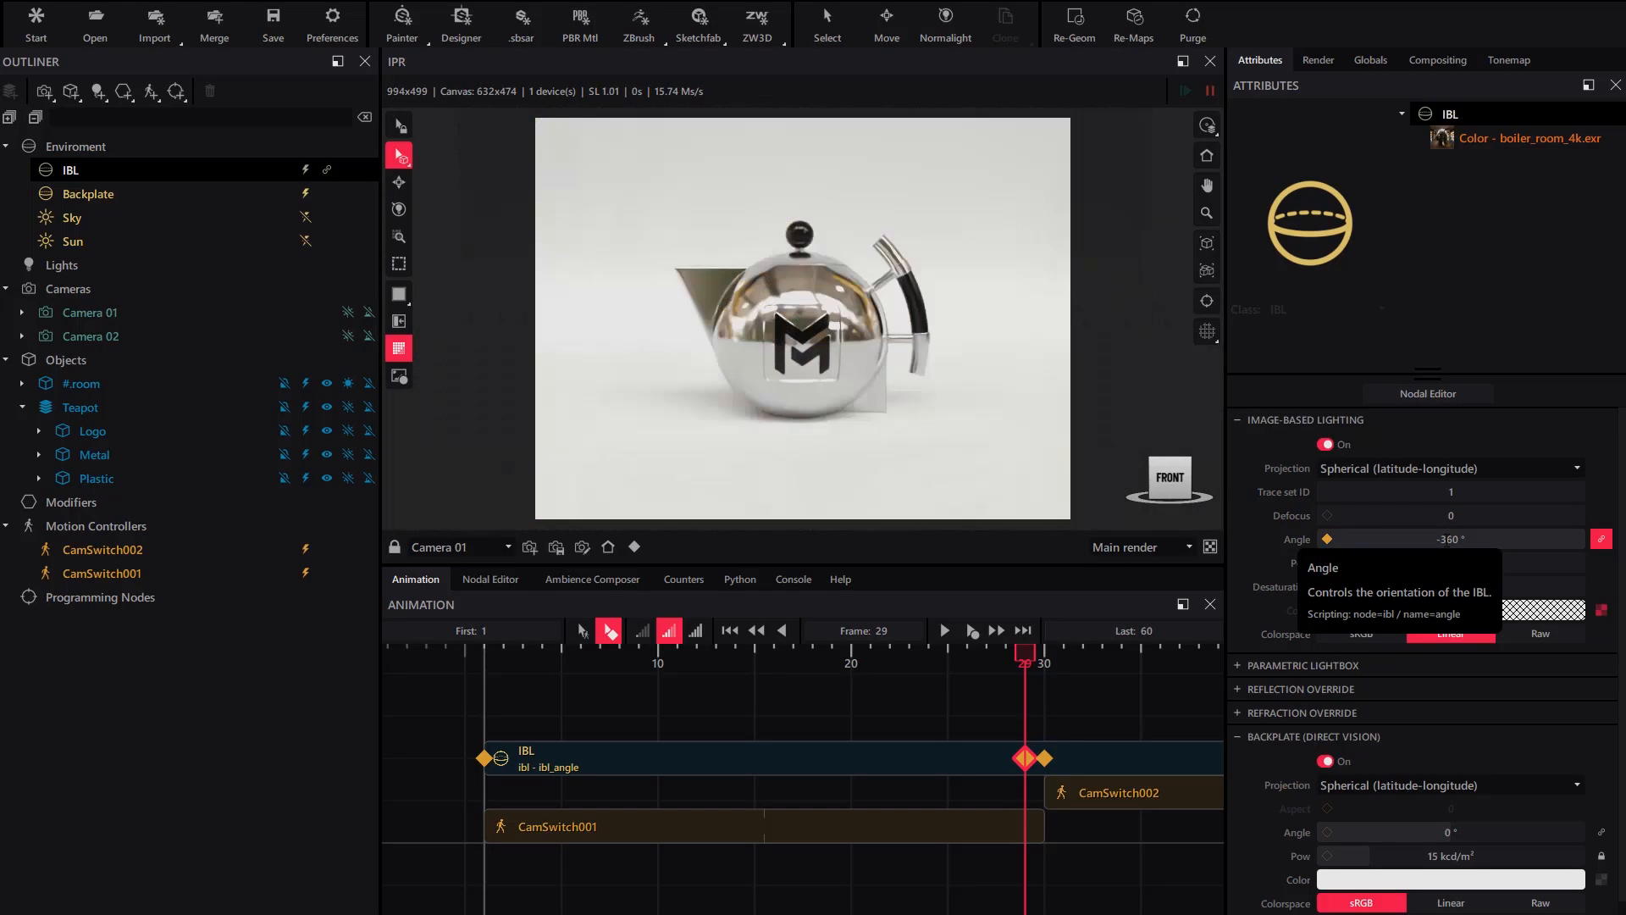
mouse_move(1023, 654)
left_mouse_down()
mouse_move(1045, 653)
mouse_move(1025, 653)
left_mouse_up()
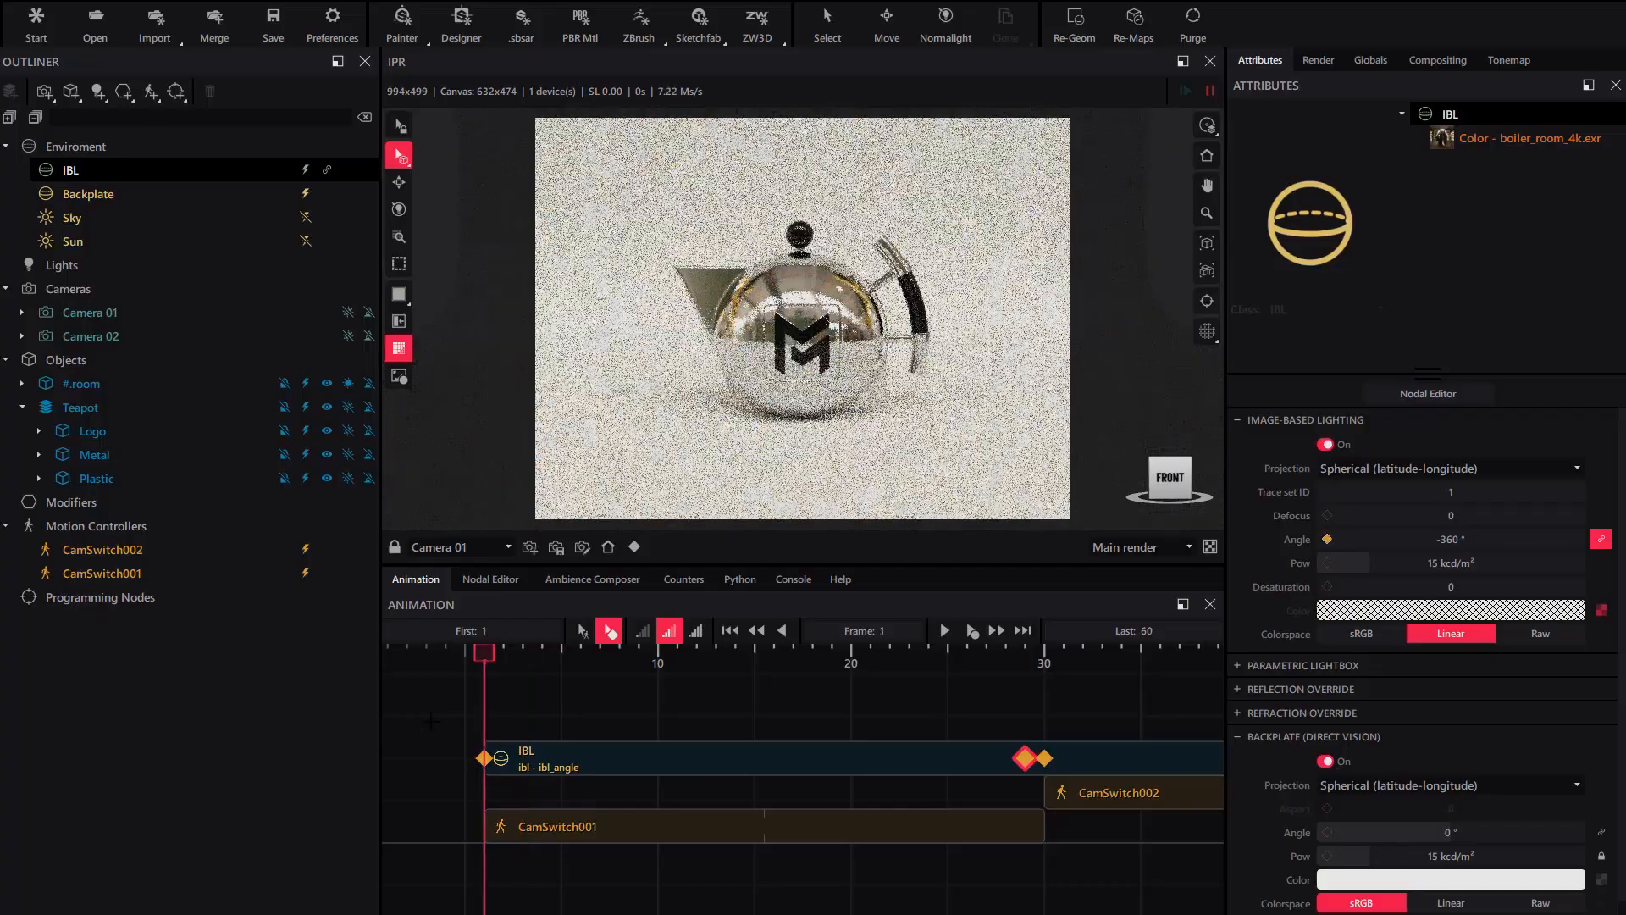
- Scrub and play the animation to compare the lighting jump at frame 30
left_click_drag(431, 721, 1044, 721)
middle_click_drag(1092, 726, 809, 730)
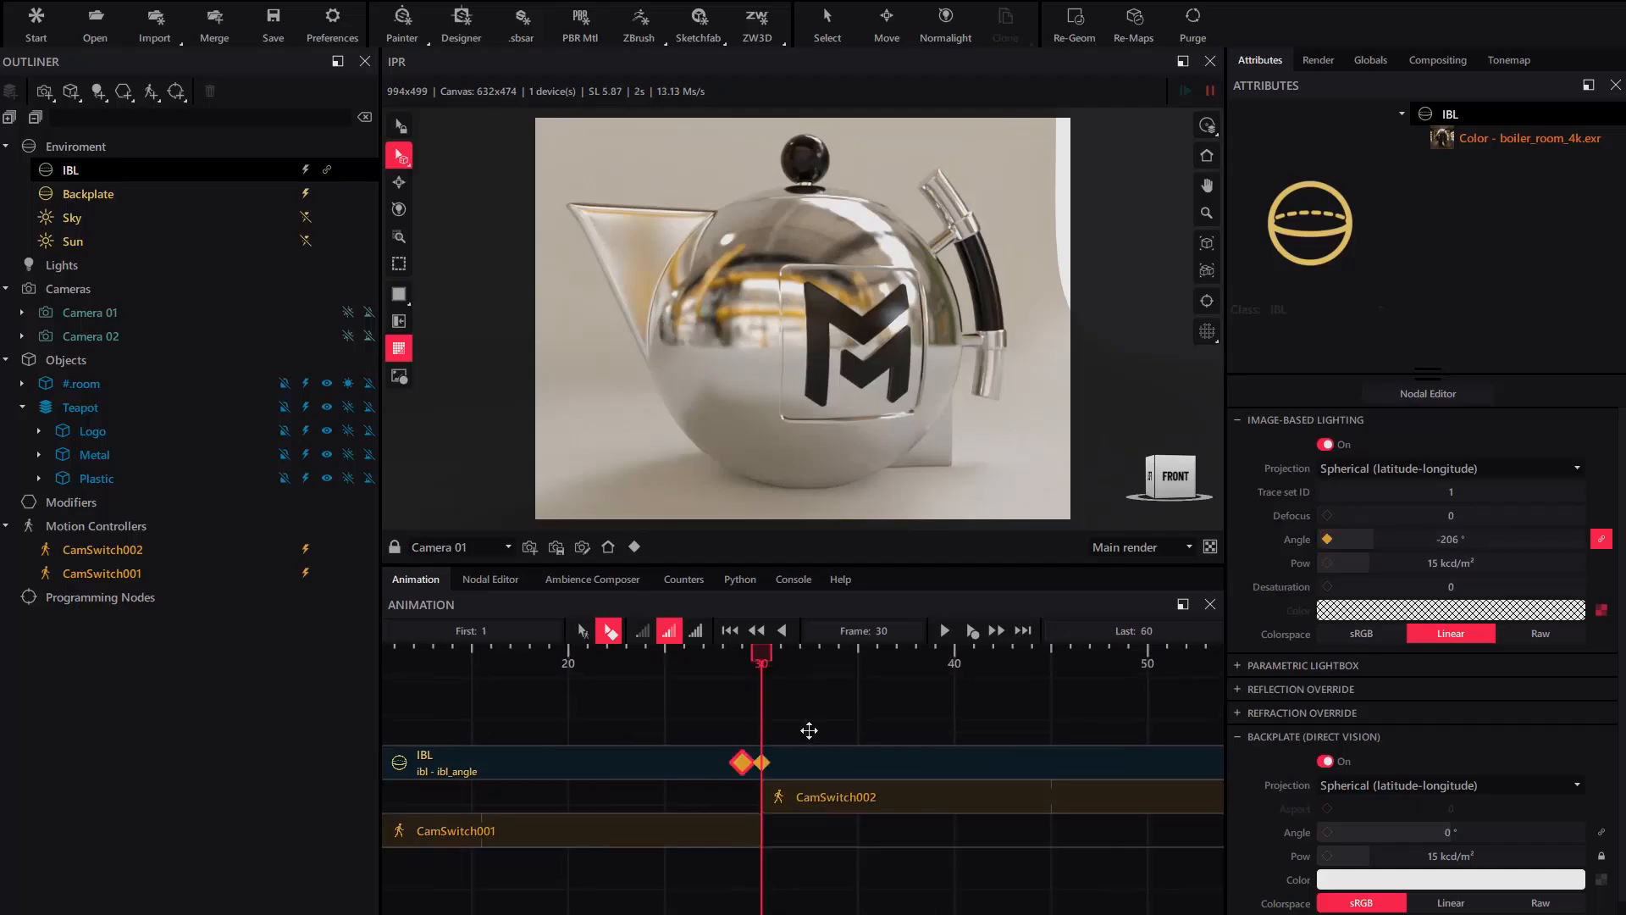
scroll(784, 715, "up", 2)
scroll(729, 744, "down", 3)
left_click(942, 626)
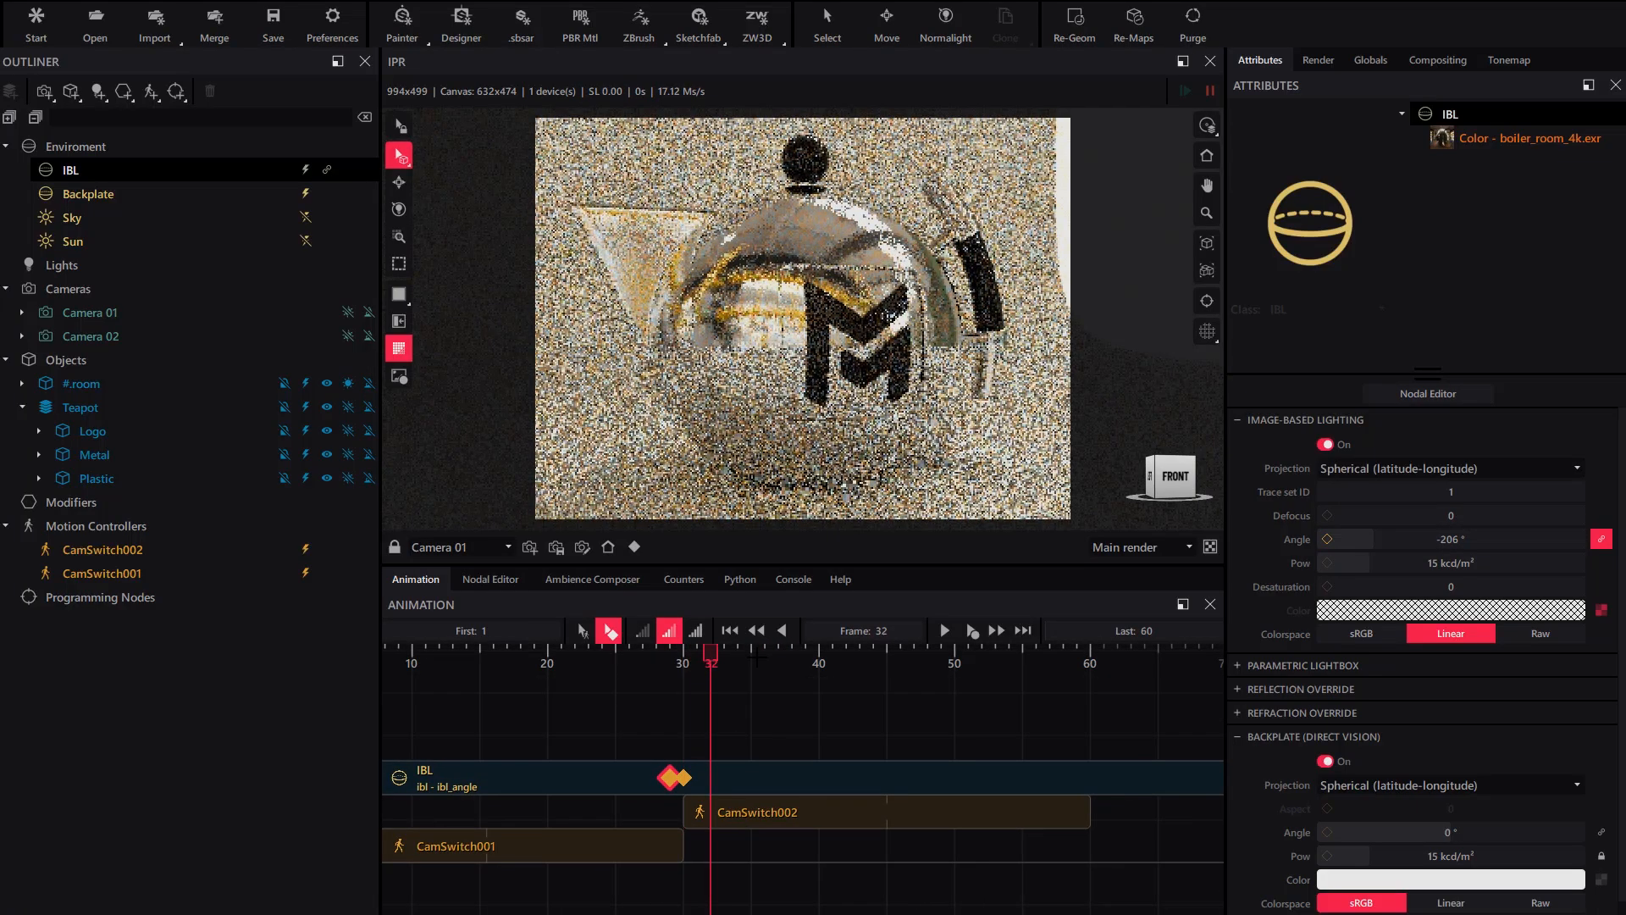
left_click(942, 627)
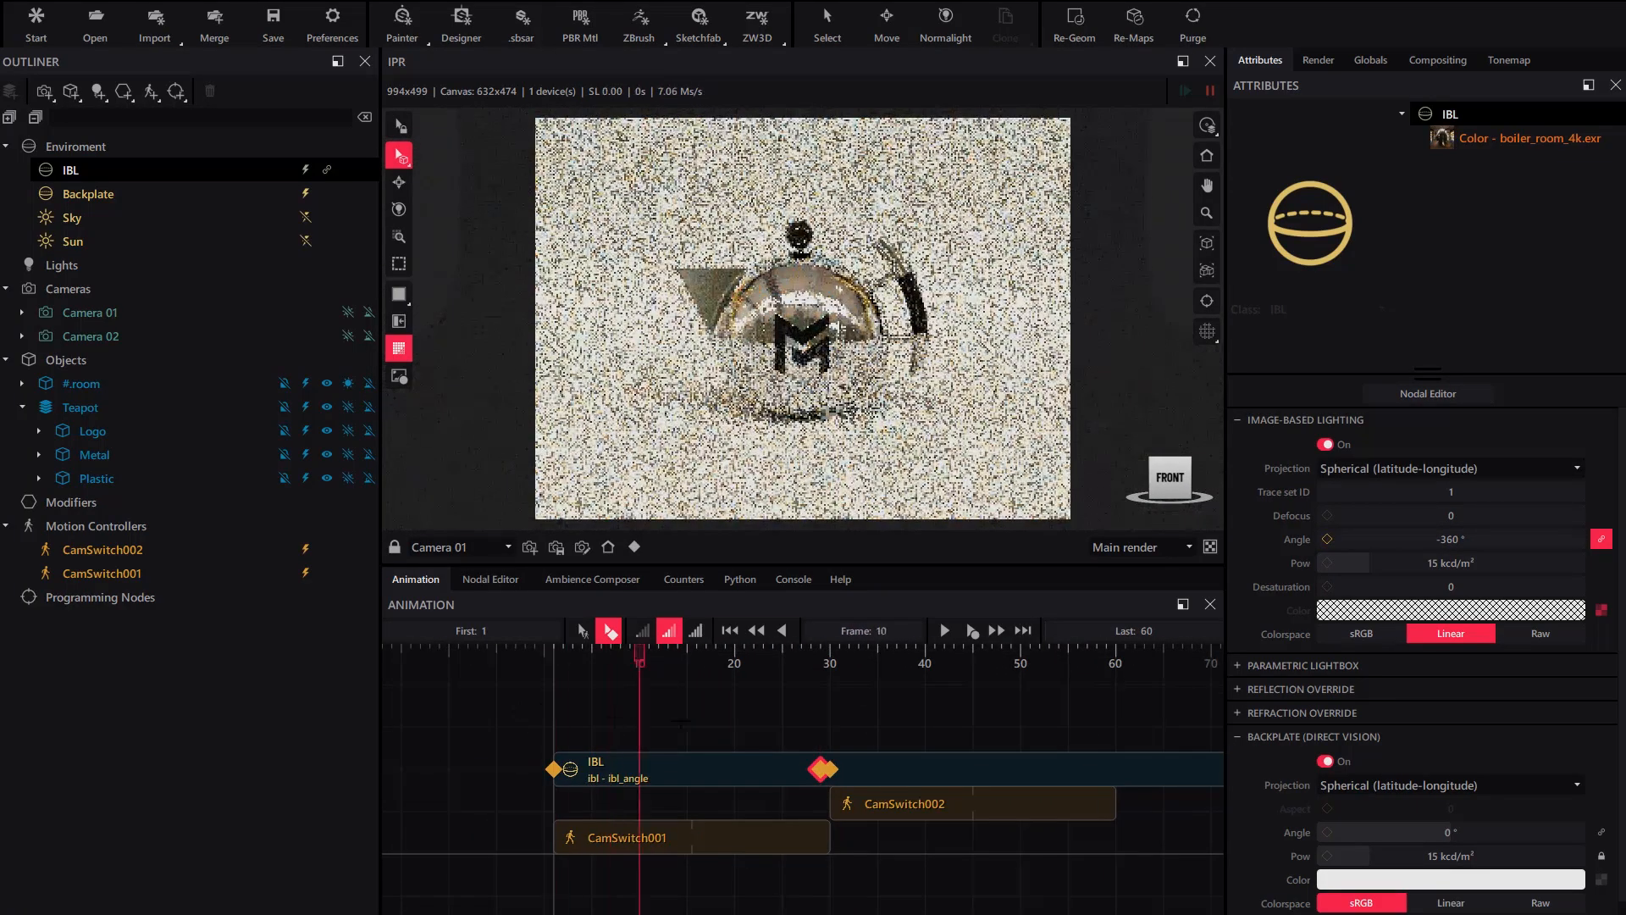
- Move CamSwitch002's start and CamSwitch001's end to frame 45
left_click_drag(681, 722, 1009, 769)
scroll(822, 745, "up", 2)
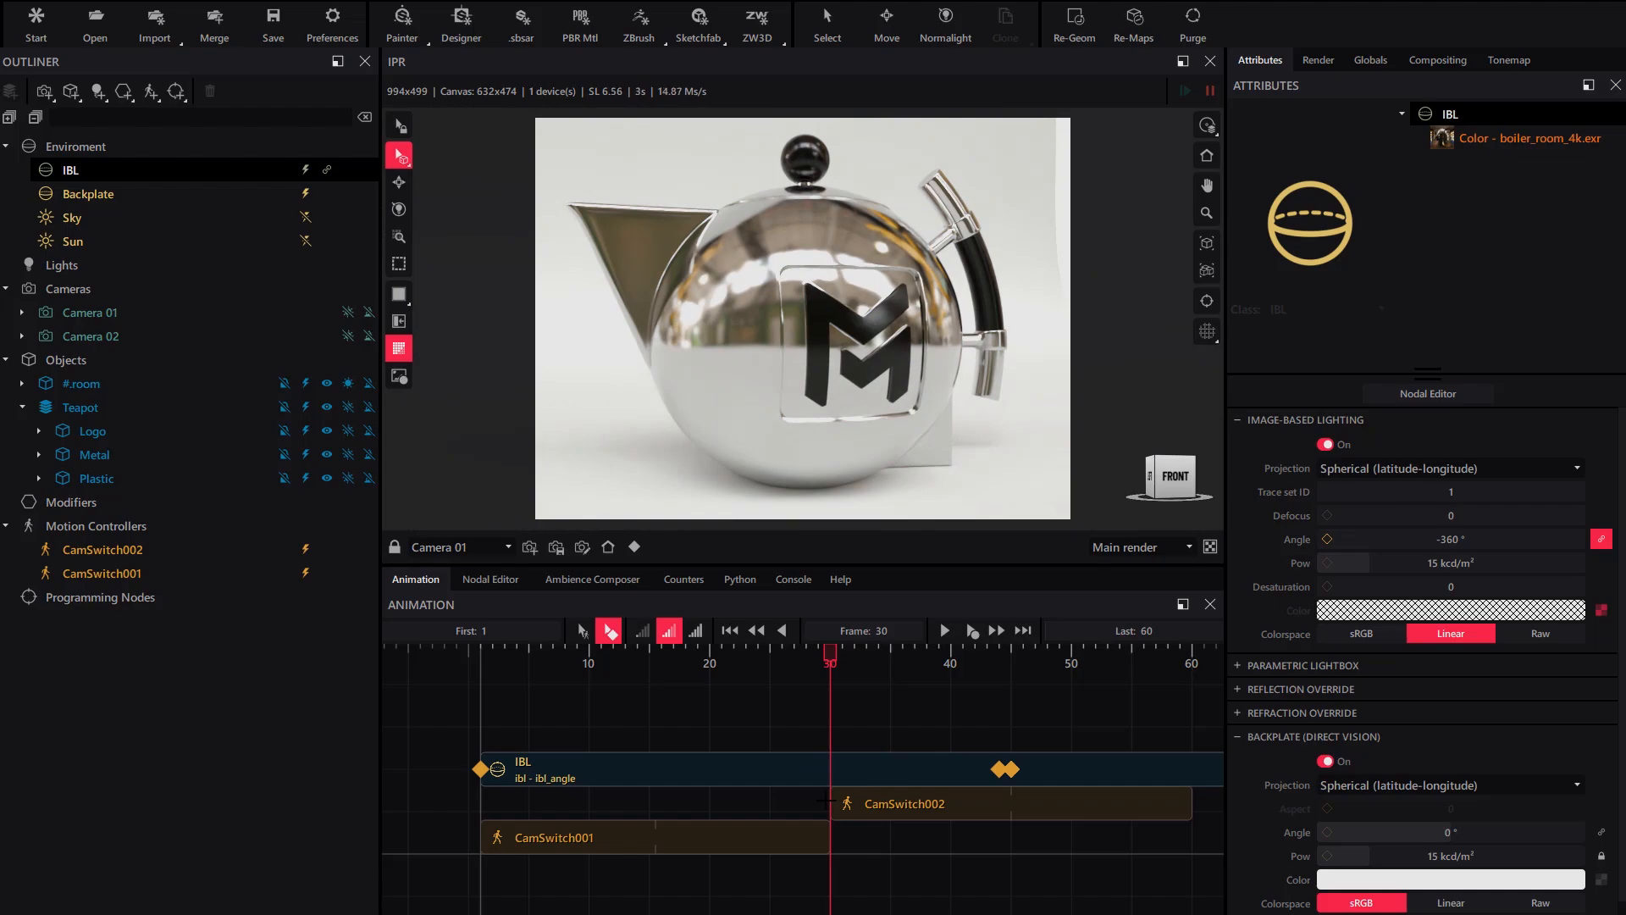
left_click(583, 630)
left_click_drag(832, 803, 1012, 803)
left_click_drag(829, 837, 1012, 837)
- Scrub the timeline to preview the camera switch and IBL jump near frame 45
left_click_drag(836, 657, 445, 713)
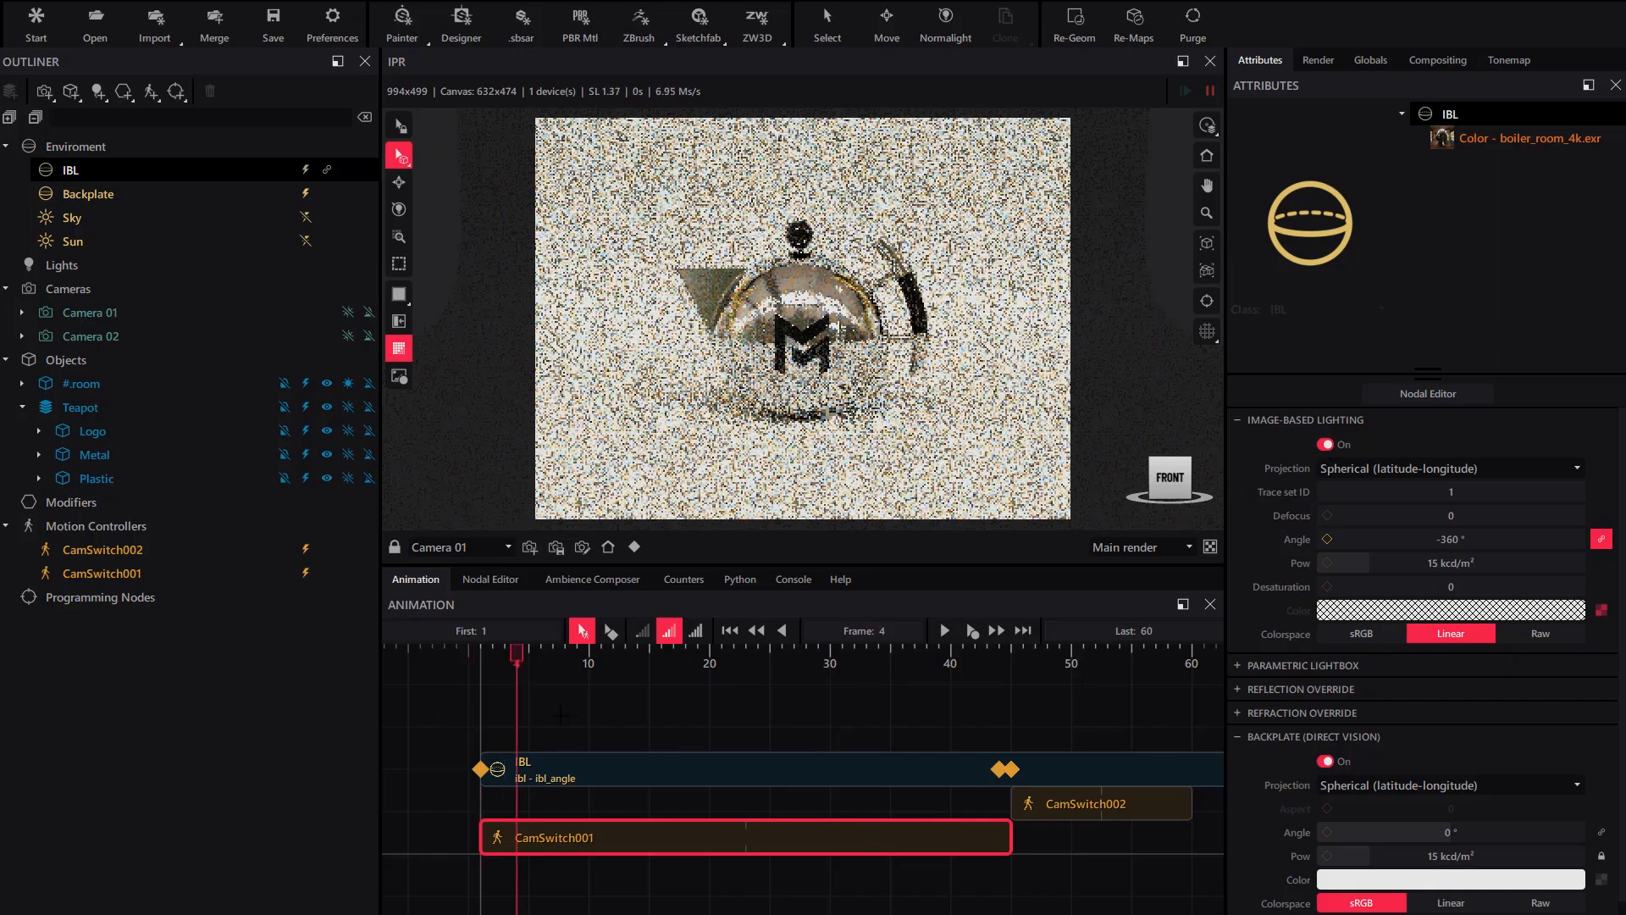
left_click_drag(790, 731, 480, 792)
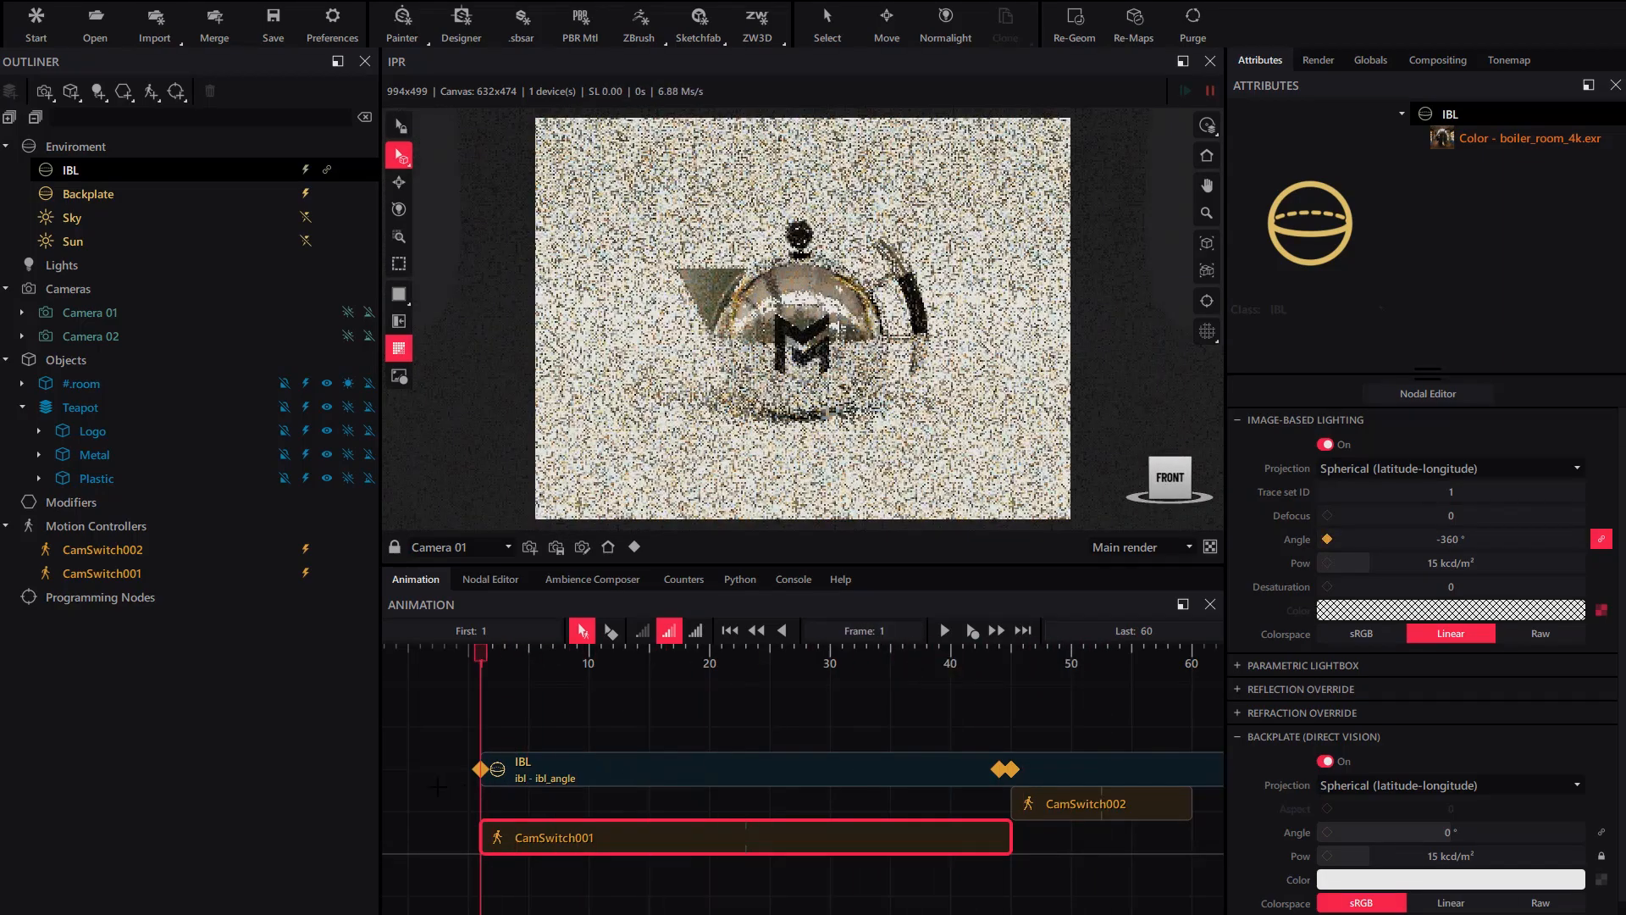
scroll(644, 801, "down", 2)
middle_click_drag(1053, 811, 1051, 770)
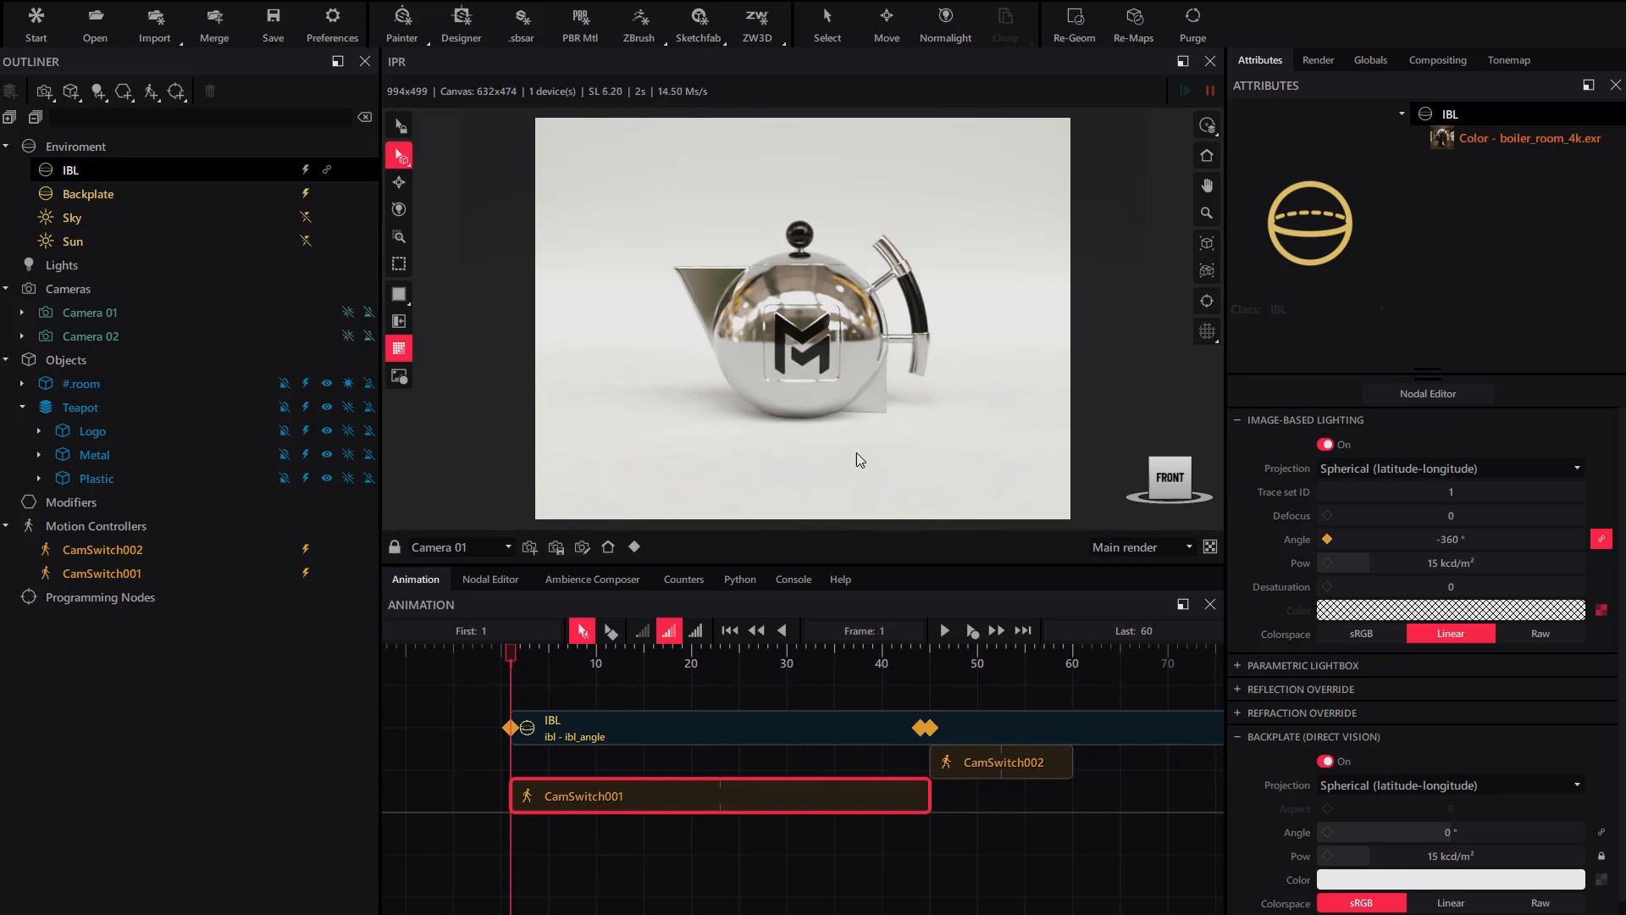
- Add a Transform motion controller, attach Transform001 to Camera 01 and end its clip at frame 45
left_click(150, 91)
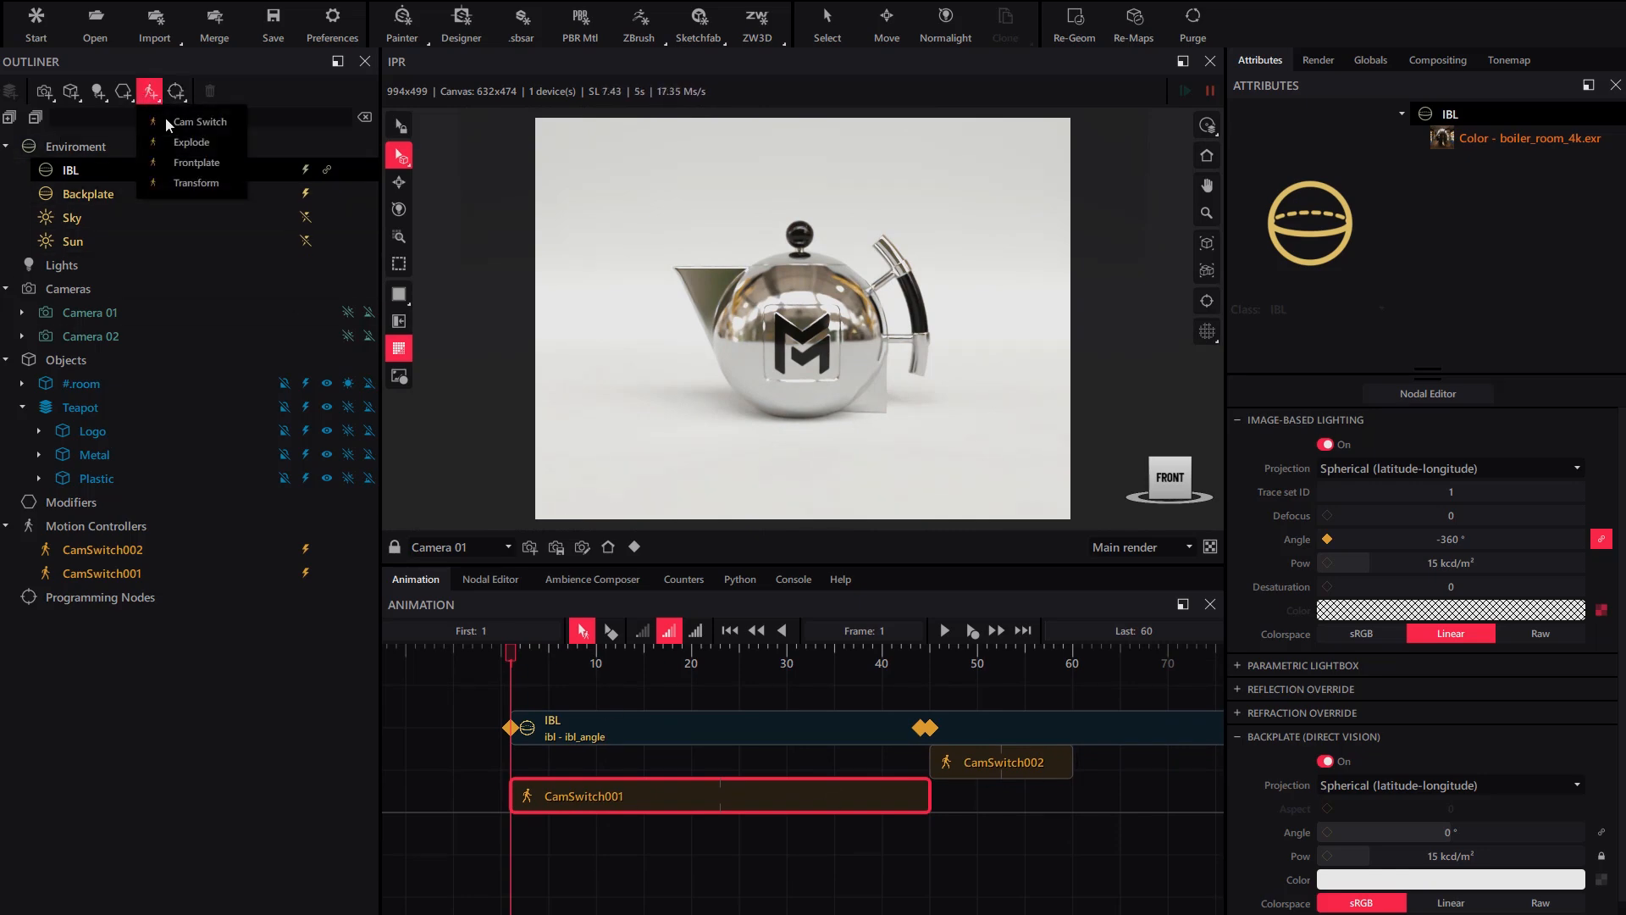
left_click(191, 185)
left_click_drag(102, 549, 127, 312)
left_click_drag(690, 694, 697, 830)
left_click_drag(1082, 830, 929, 832)
- Set Transform001's Translate Z end to 29.38 cm and preview the camera push-in
left_click_drag(512, 657, 902, 660)
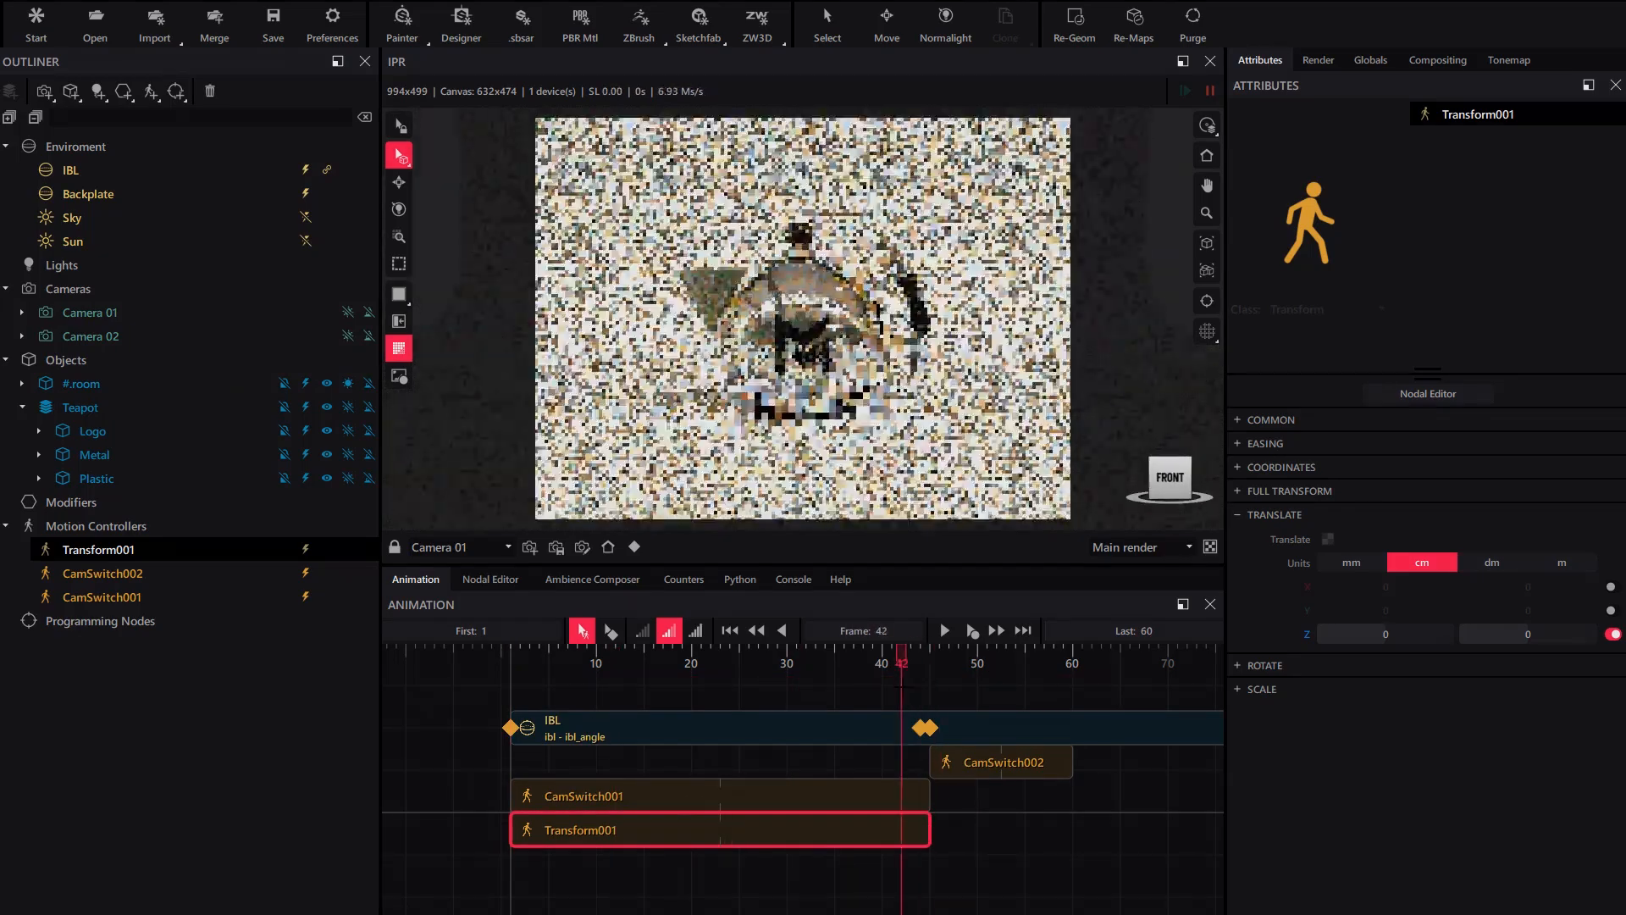
left_click_drag(1558, 641, 1578, 641)
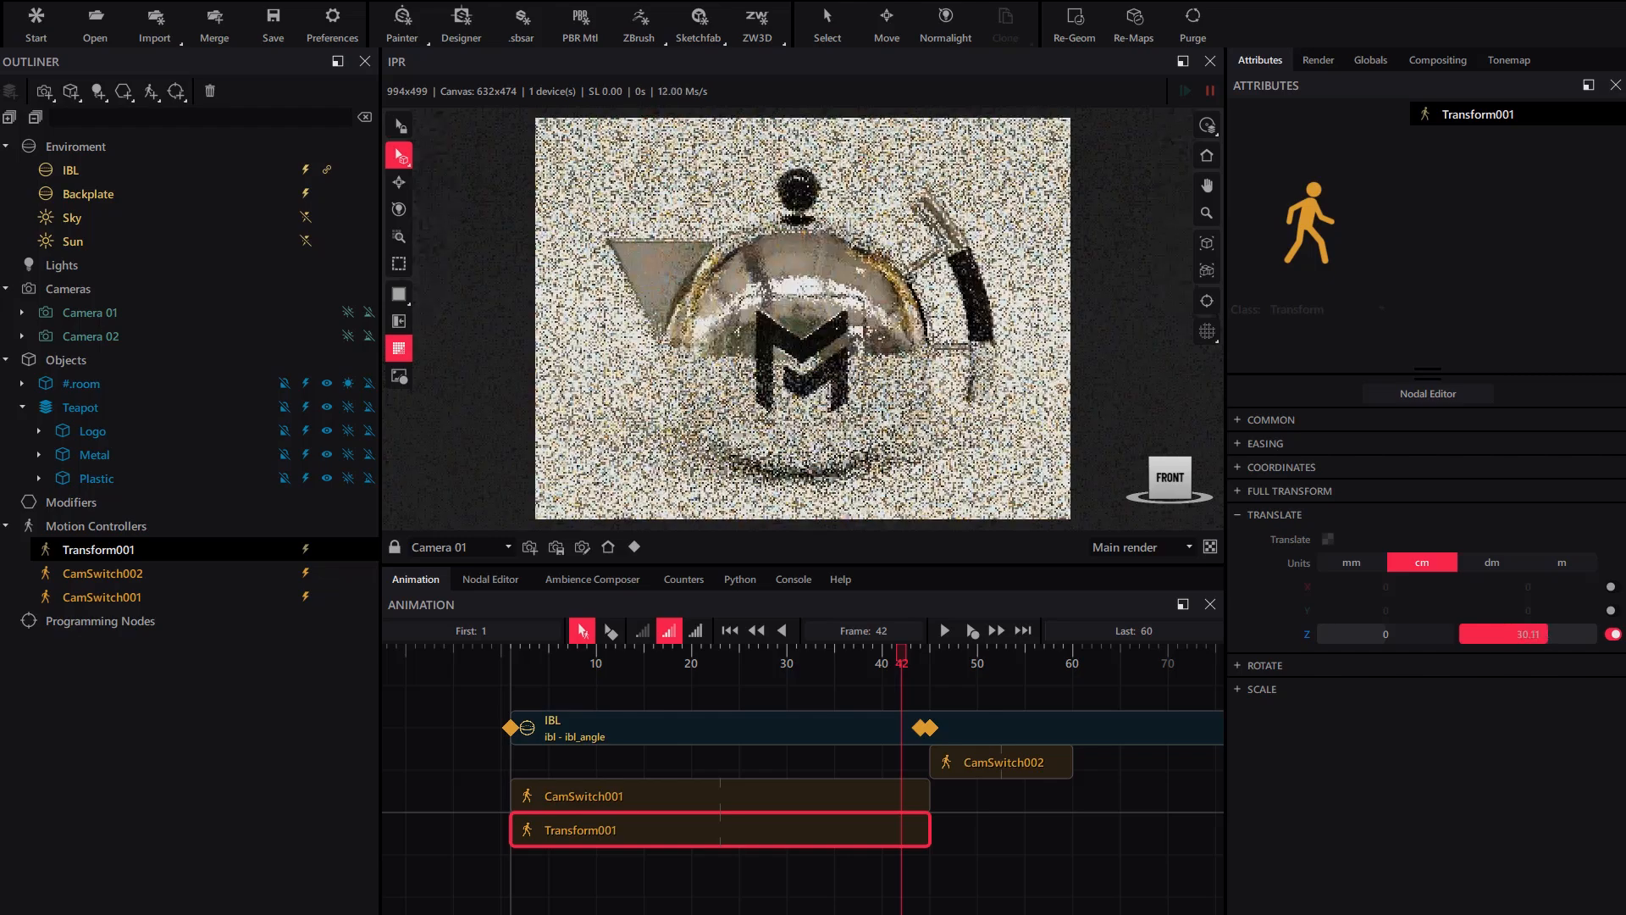
left_click_drag(900, 660, 911, 754)
- Add a second Transform motion controller and attach Transform002 to the Teapot
left_click(150, 91)
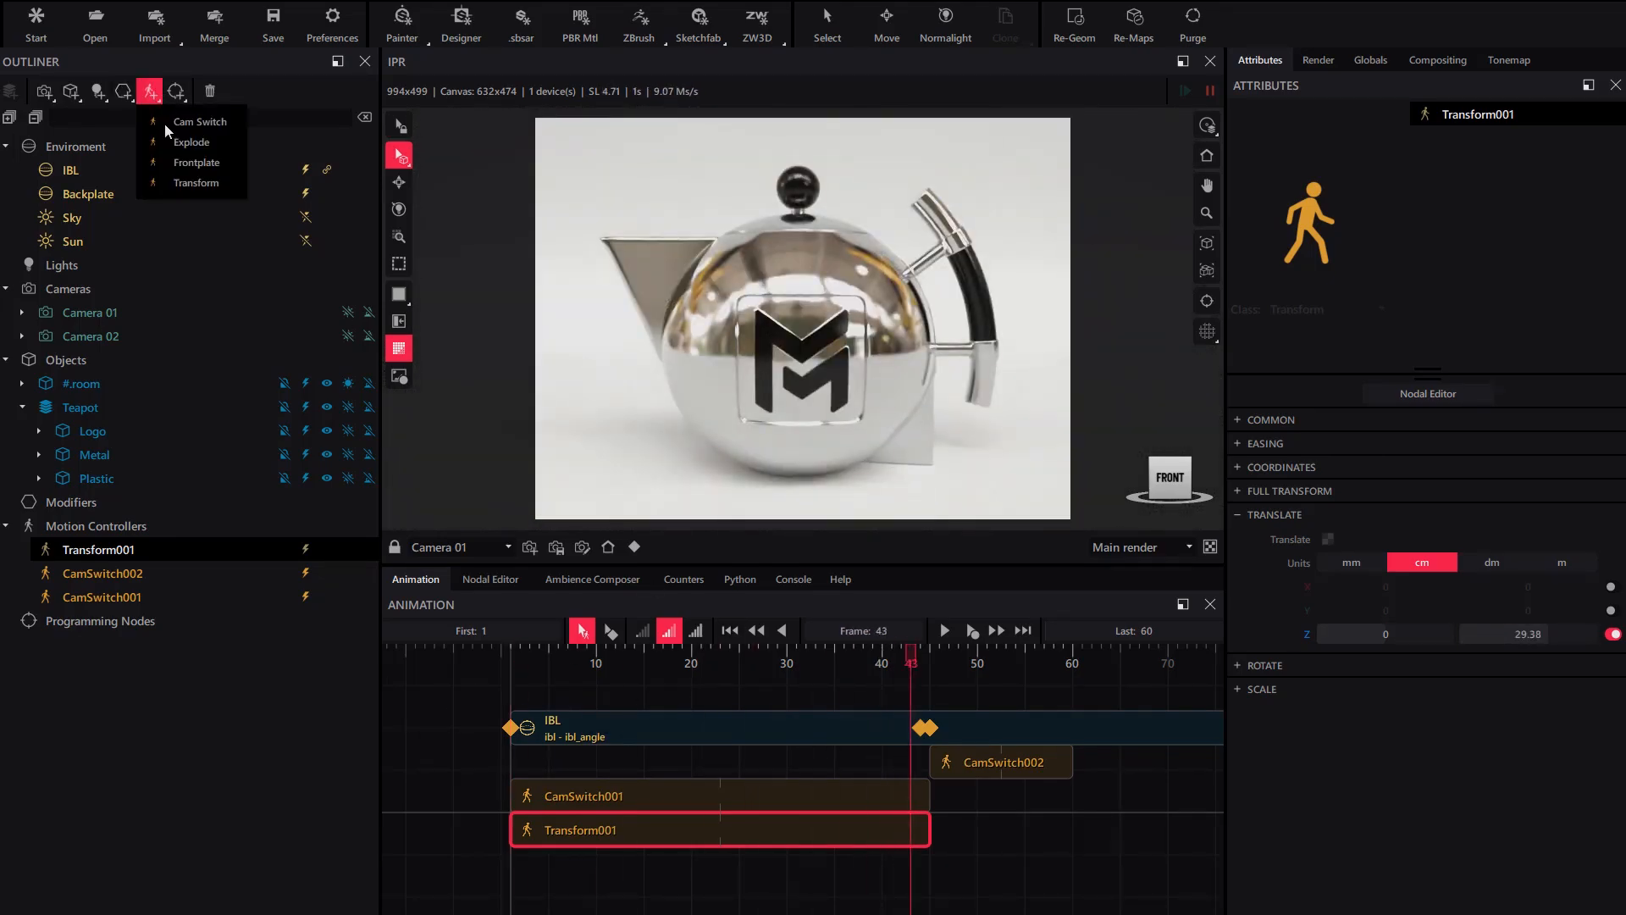
left_click(195, 184)
left_click(108, 552)
left_click_drag(101, 551, 190, 406)
- Place the Transform002 clip to span frames 45–60
left_click_drag(623, 693, 1042, 830)
middle_click_drag(1075, 809, 773, 758)
scroll(922, 762, "down", 5)
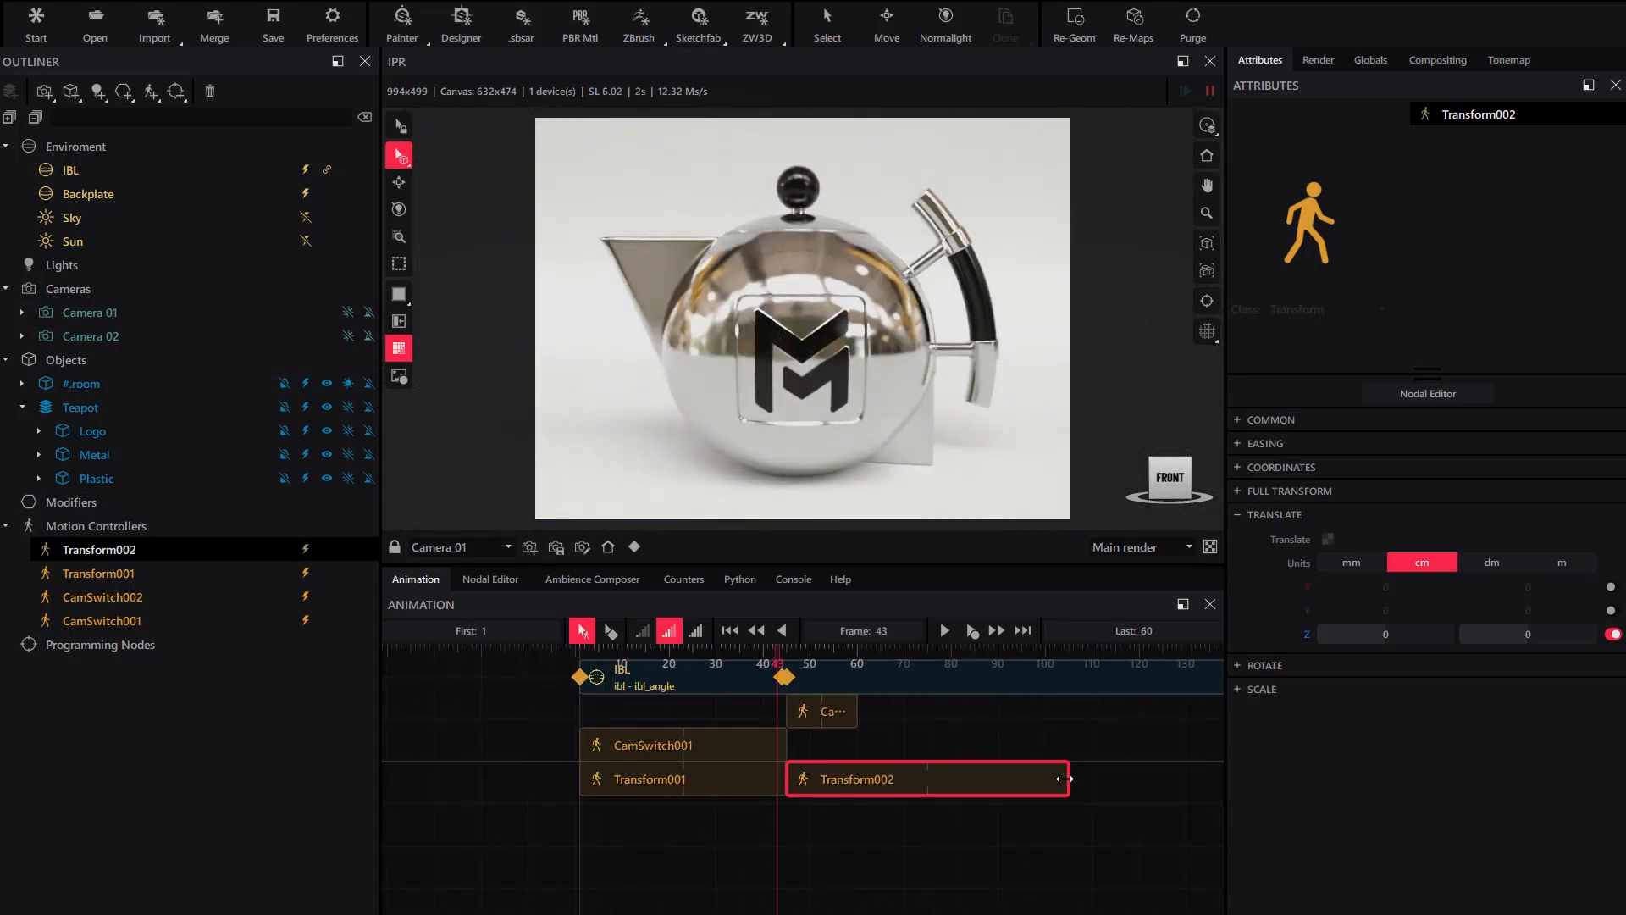
left_click_drag(1064, 779, 850, 781)
scroll(832, 767, "up", 5)
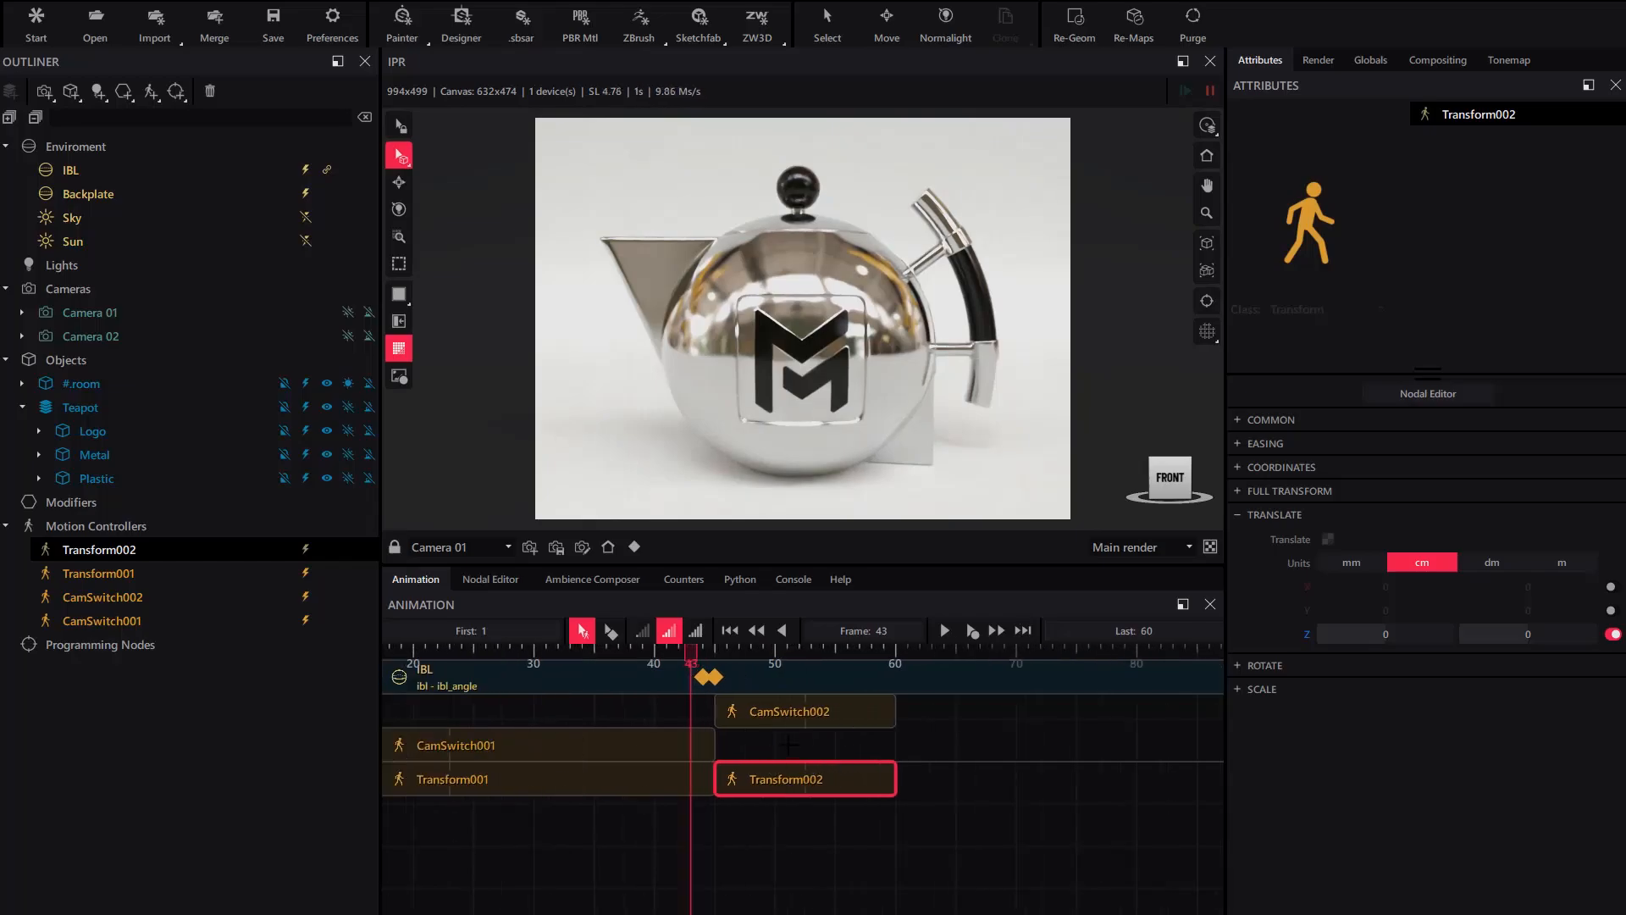
middle_click_drag(832, 767, 849, 773)
- Enable Translate X on Transform002, sliding from 10.24 cm to -7.45 cm
left_click_drag(687, 666, 775, 678)
left_click(1613, 587)
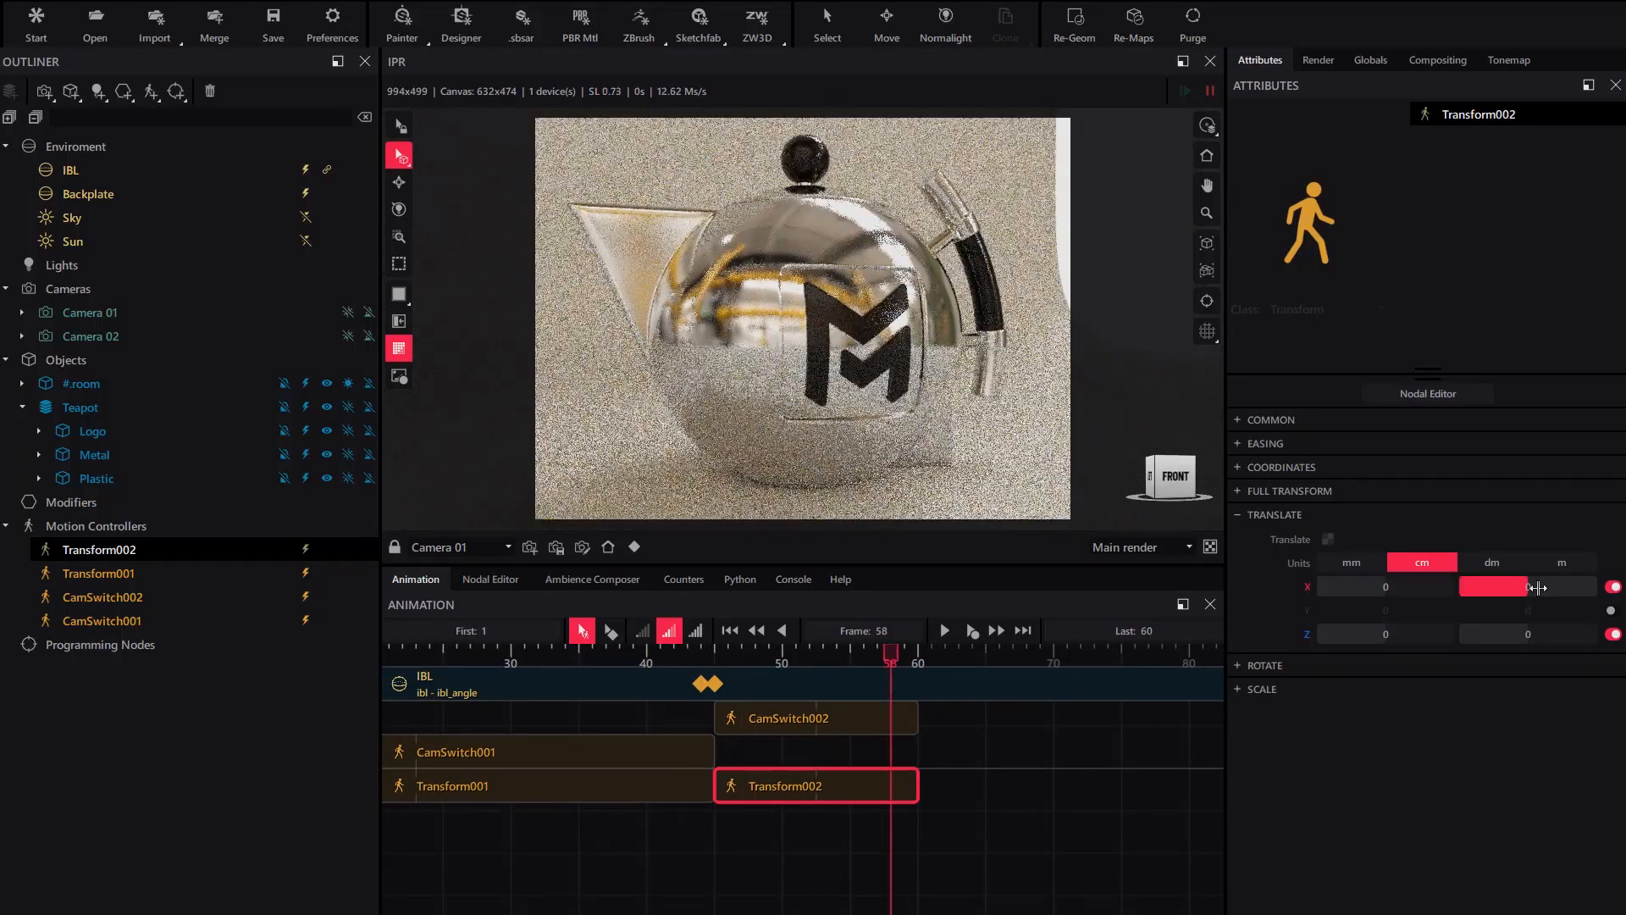
left_click_drag(1526, 587, 1519, 587)
left_click_drag(891, 657, 728, 658)
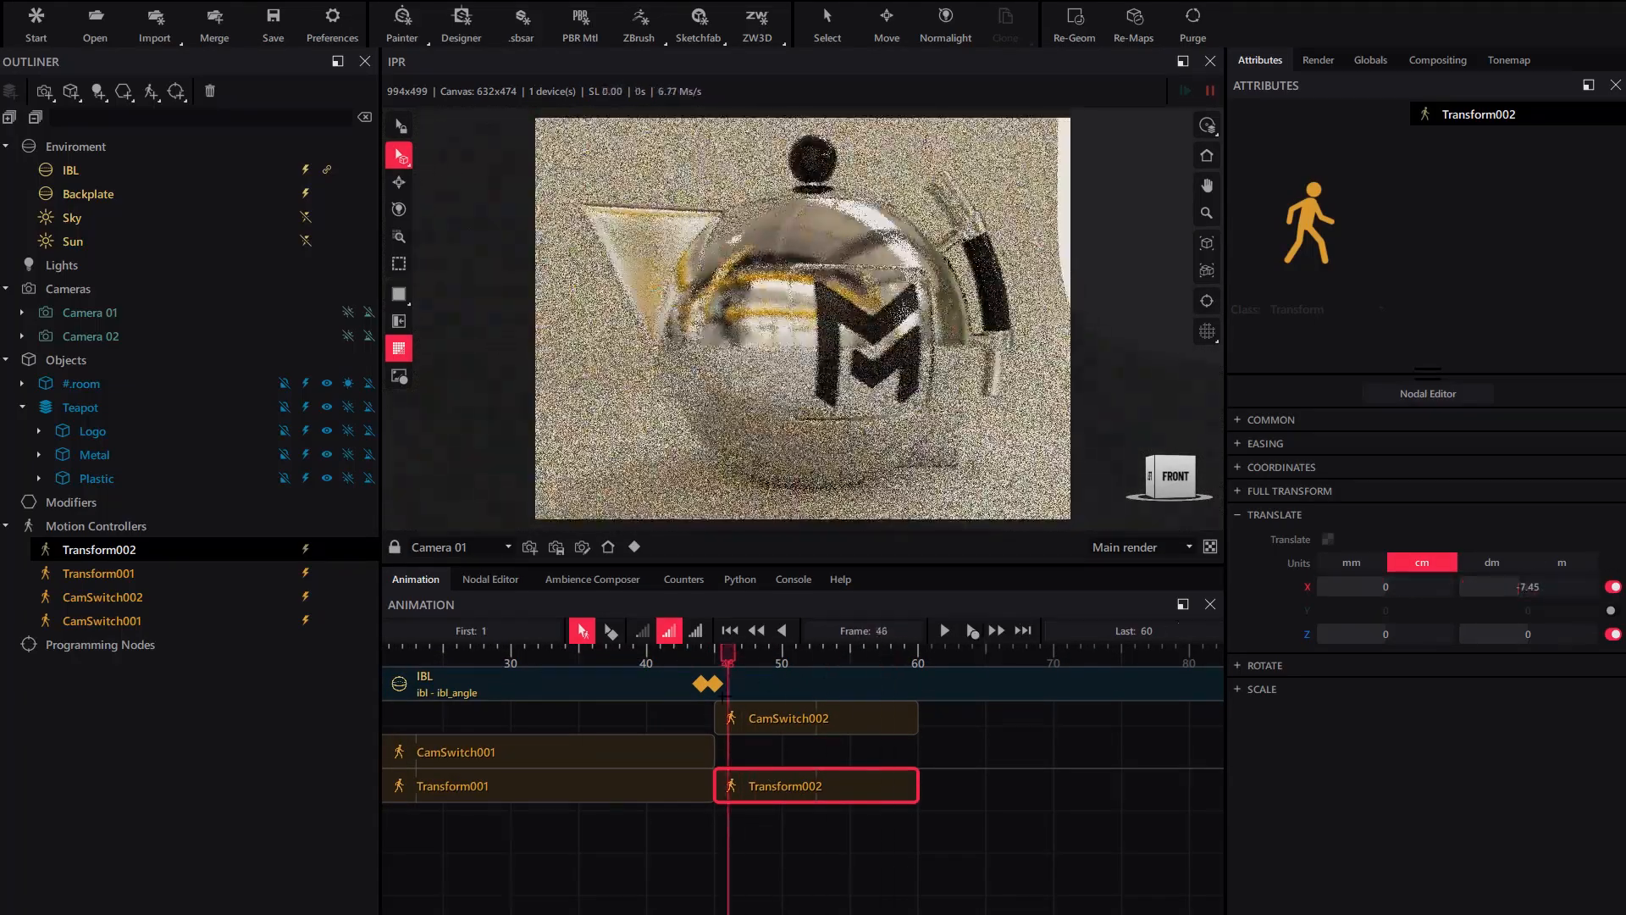
left_click_drag(1386, 587, 1389, 587)
left_click_drag(735, 655, 864, 659)
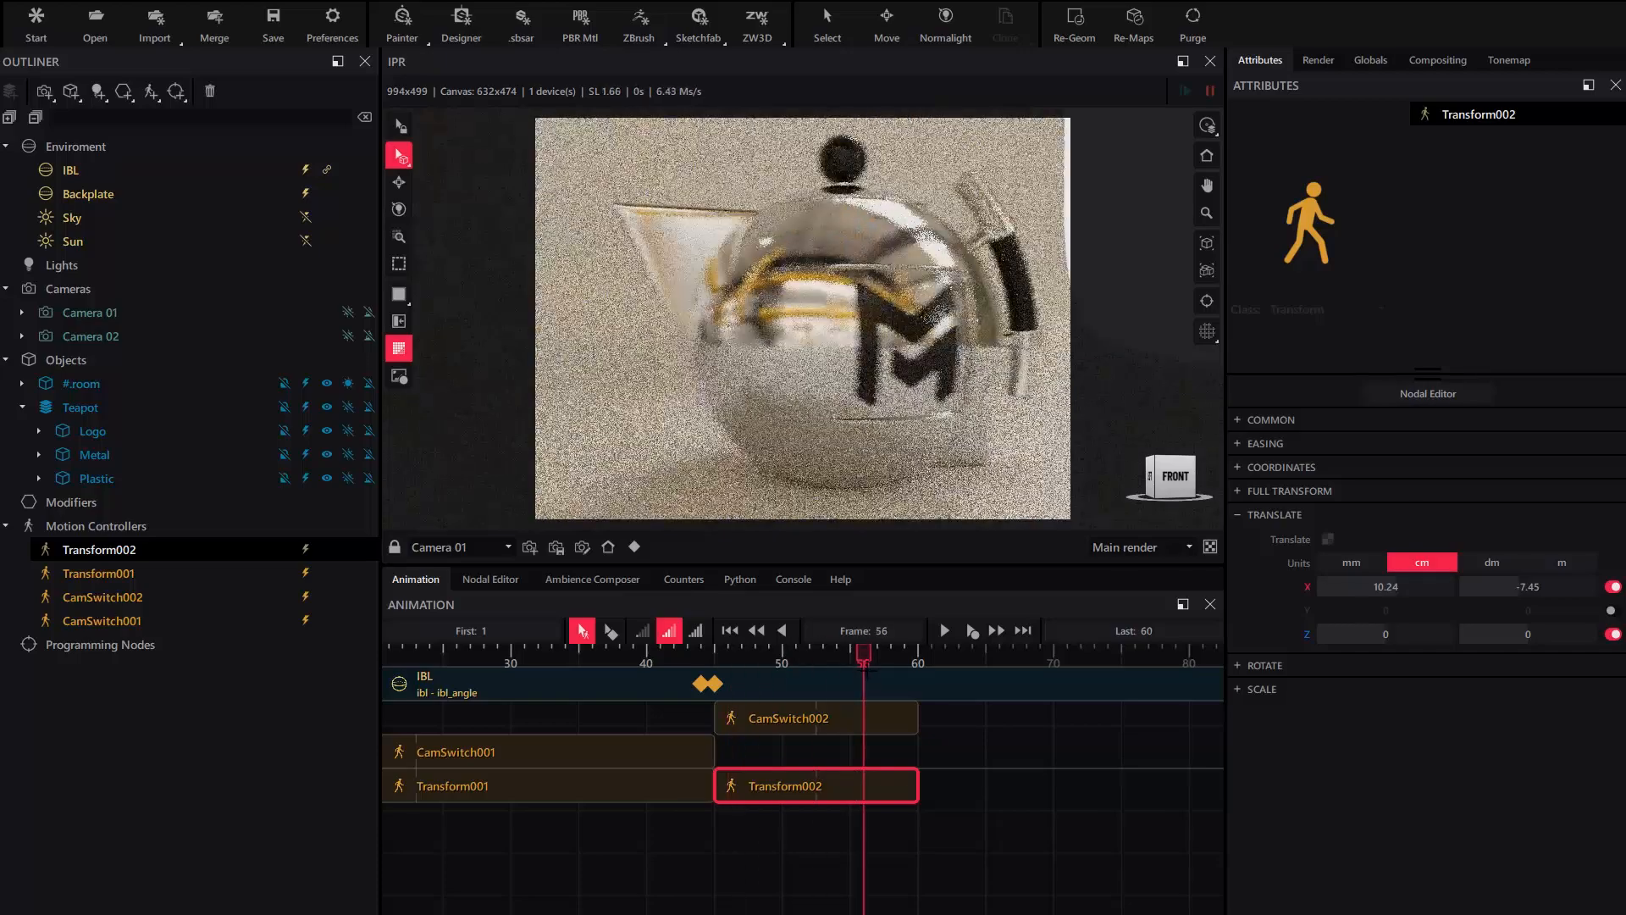
- Scrub through the teapot slide and rewind the animation to frame 1
scroll(792, 683, "down", 1)
middle_click_drag(792, 682, 957, 723)
scroll(957, 723, "down", 3)
left_click_drag(932, 657, 527, 738)
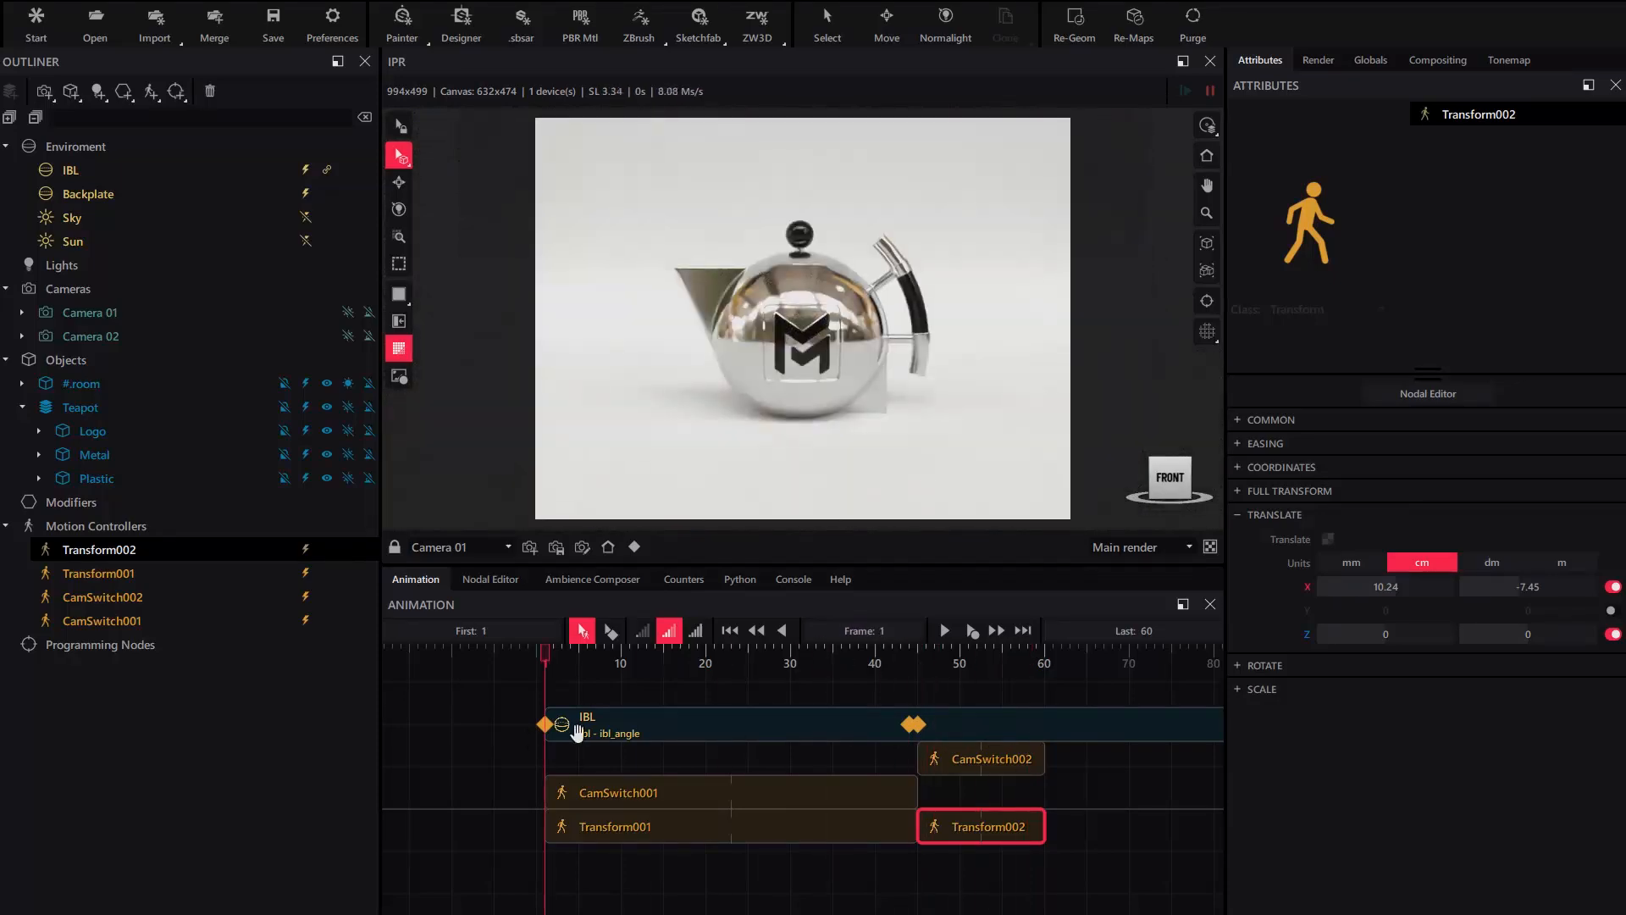